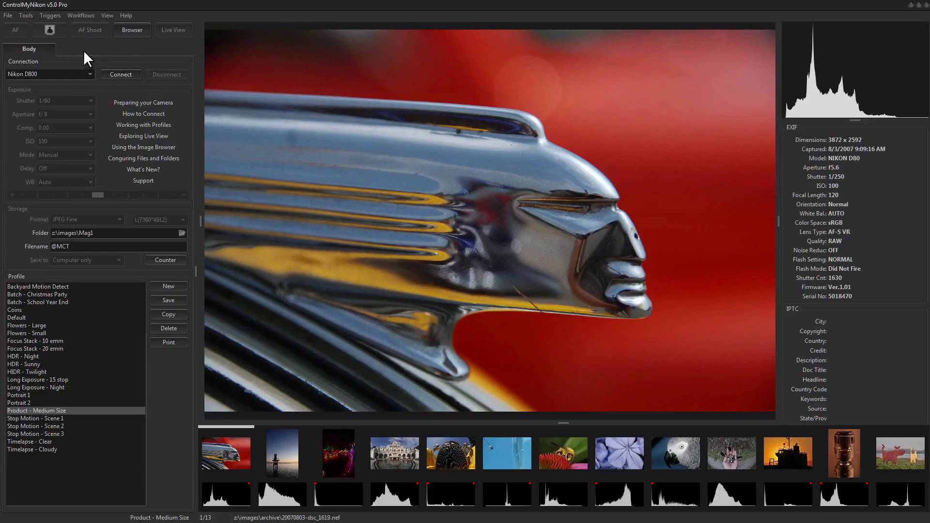
# Connect to the Nikon D800 and start Live View.
pyautogui.click(121, 74)
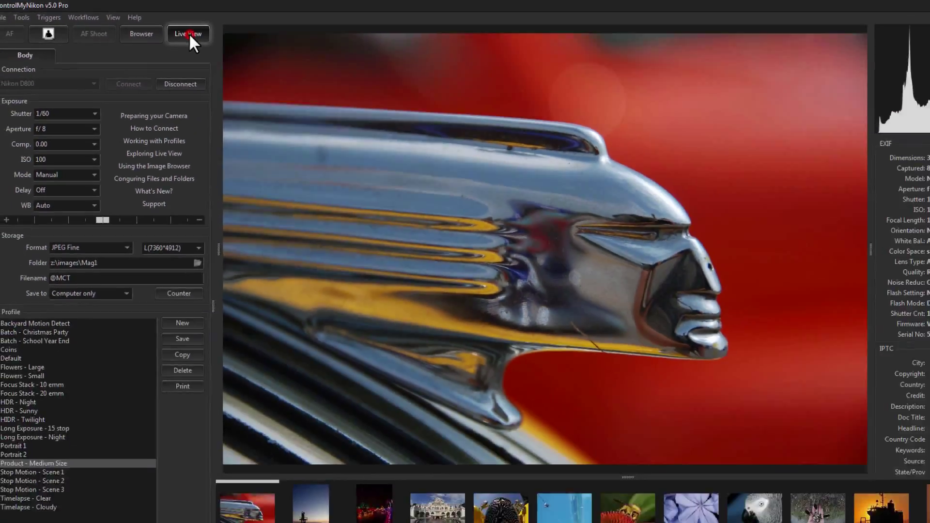
pyautogui.click(326, 83)
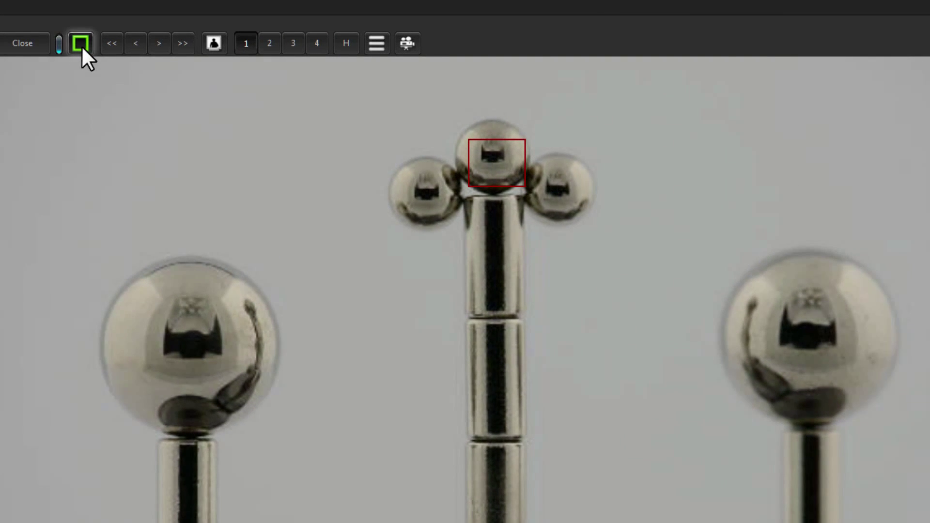
# Autofocus at the current focus point, then refocus on spots around the top centre ball and on the rod below it.
pyautogui.click(81, 46)
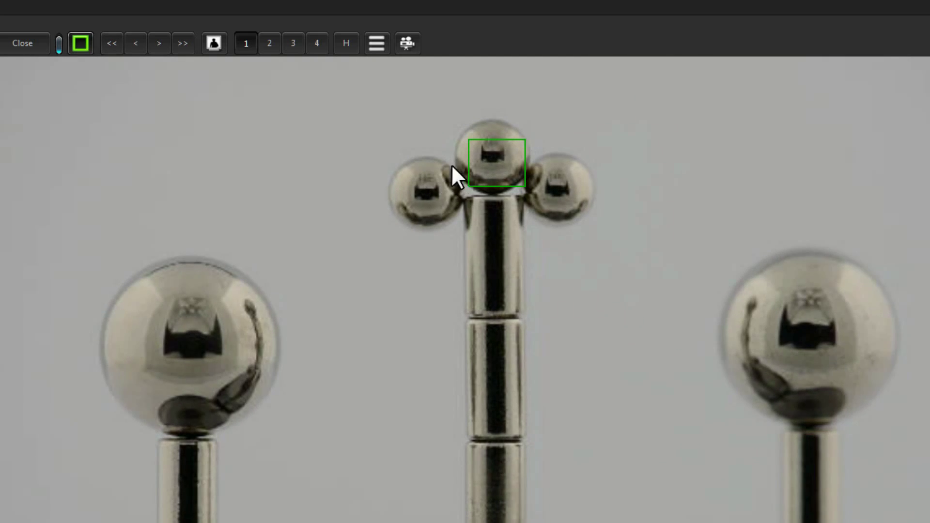
pyautogui.click(74, 46)
pyautogui.click(477, 148)
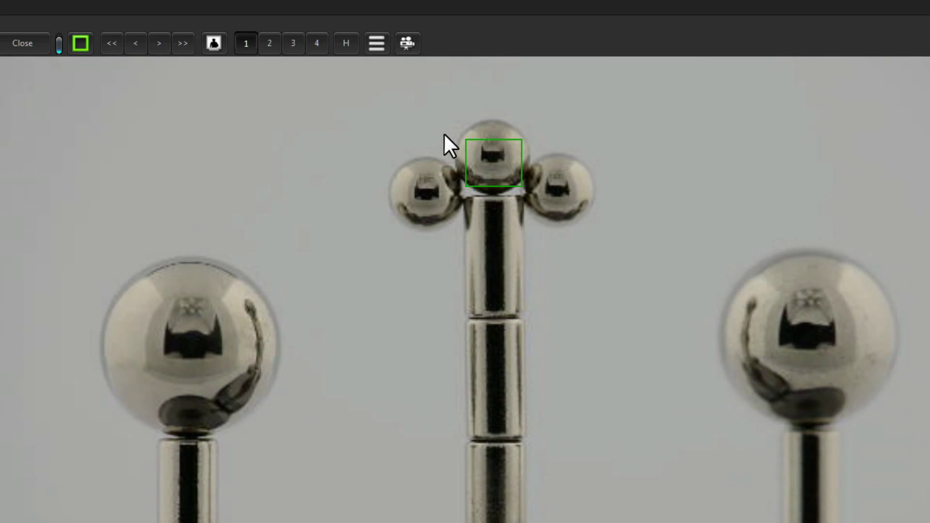
pyautogui.click(499, 157)
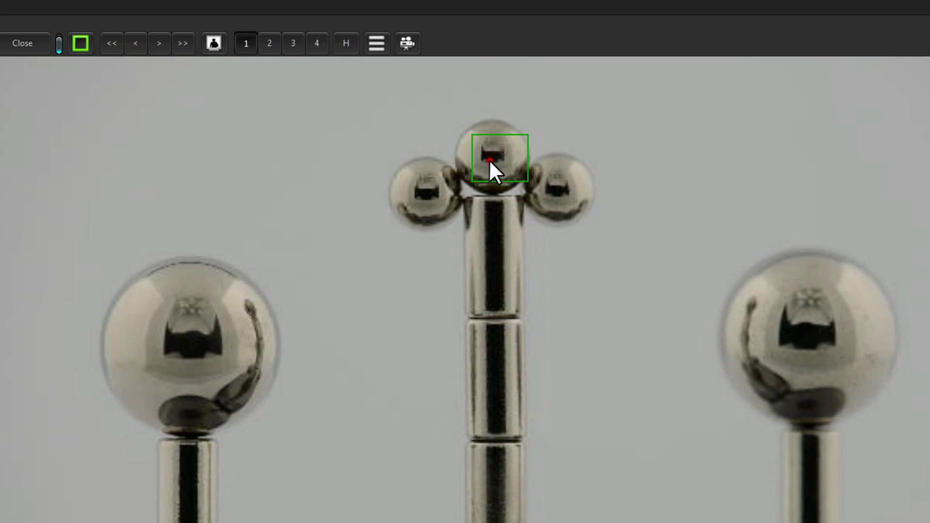
pyautogui.click(490, 159)
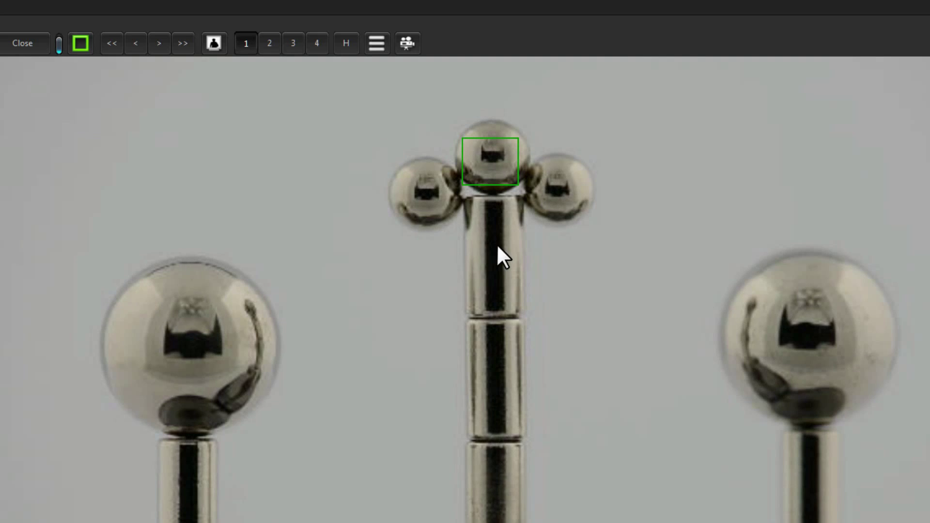
pyautogui.click(493, 246)
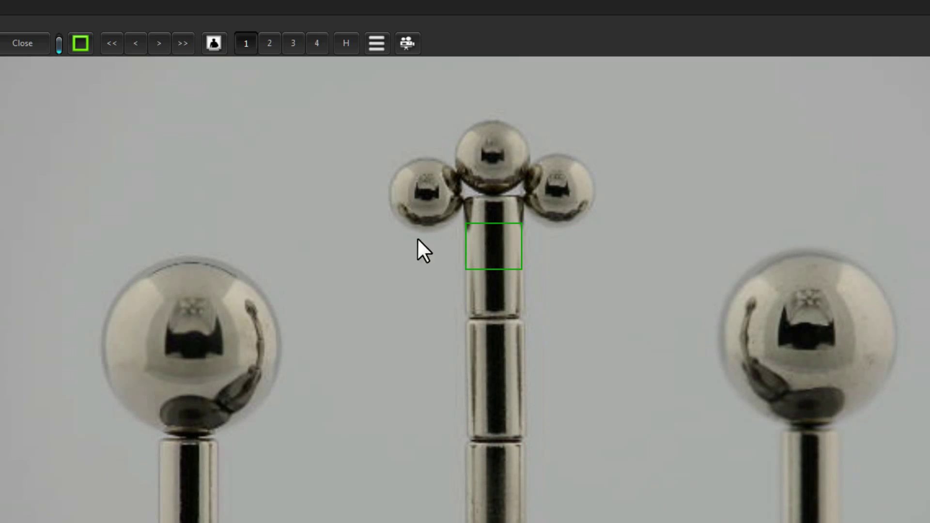
# Try to autofocus on the blank background beside the centre column and on the blurred top centre ball.
pyautogui.click(287, 189)
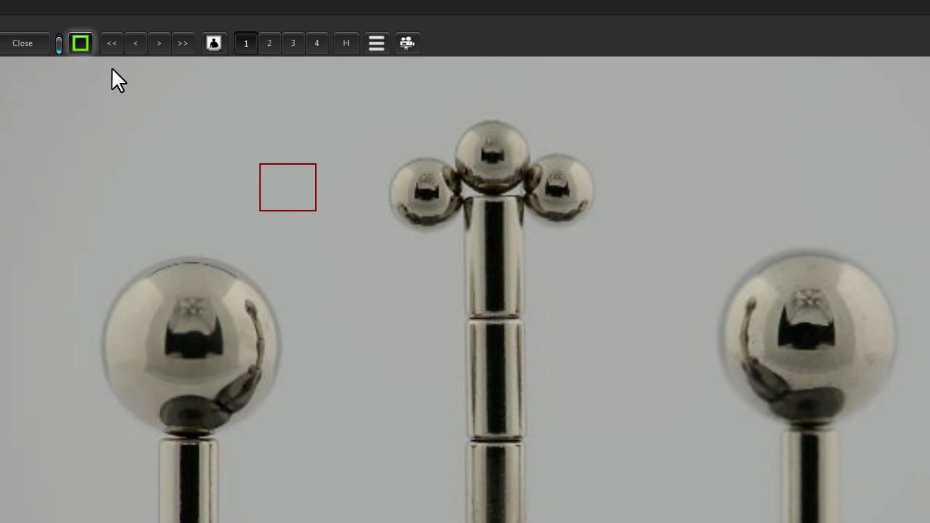
pyautogui.click(281, 190)
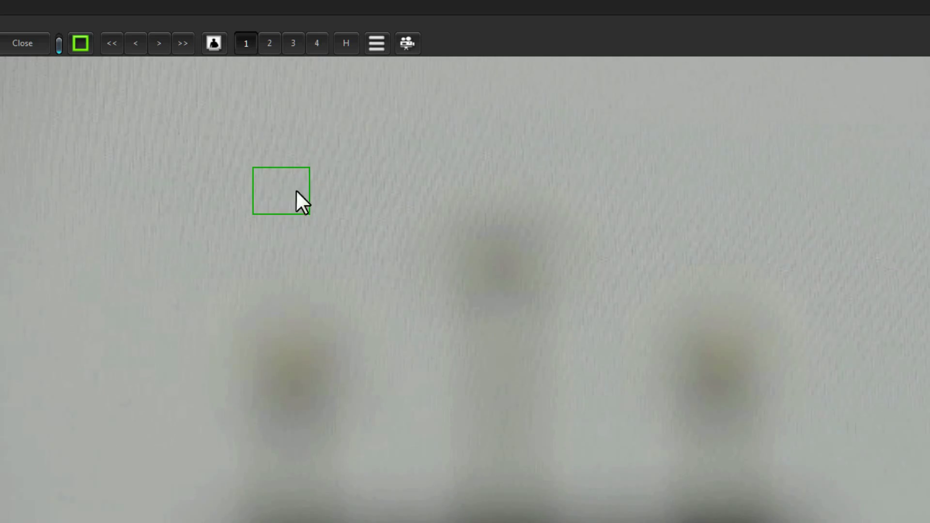
pyautogui.click(484, 270)
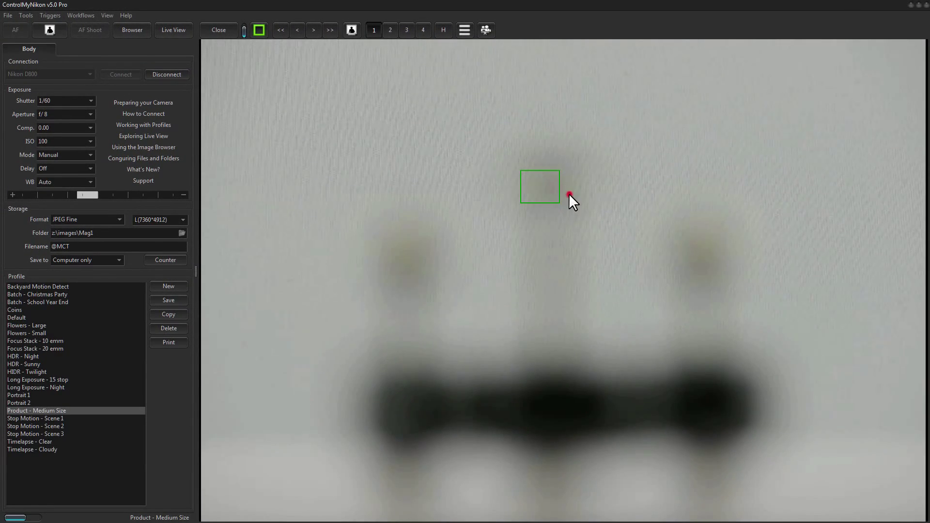
pyautogui.click(568, 193)
# Autofocus on the contrasting upper edge of the dark centre block below the column.
pyautogui.click(567, 401)
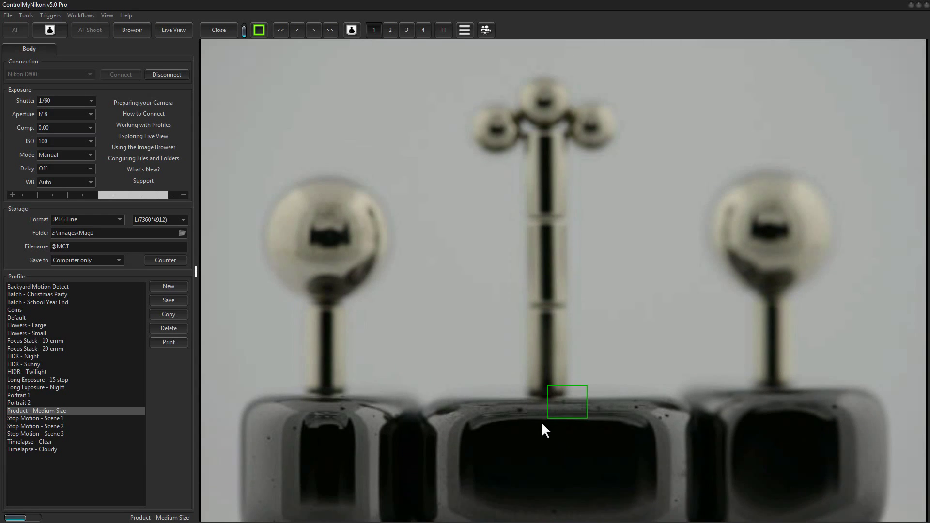
pyautogui.click(553, 419)
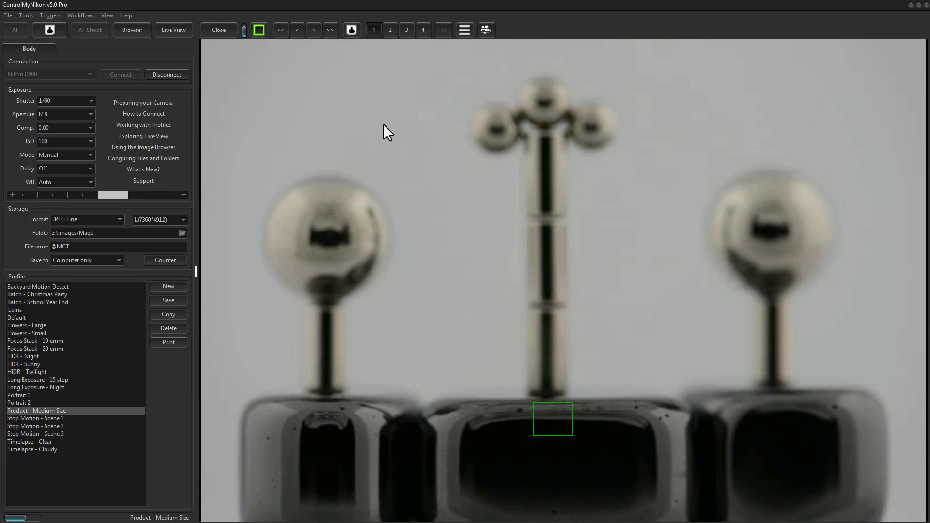
# Try to autofocus on several blank background areas and on the blurred left and top centre balls.
pyautogui.click(374, 105)
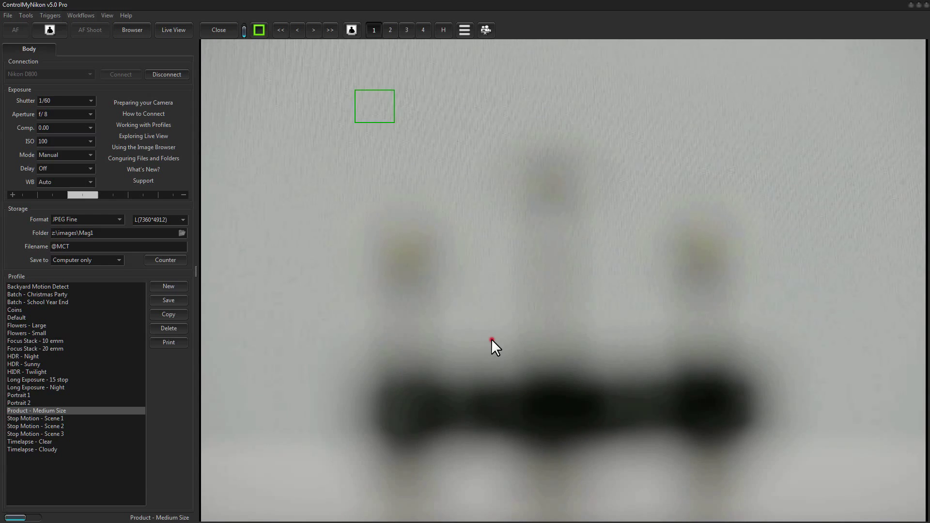
pyautogui.click(491, 339)
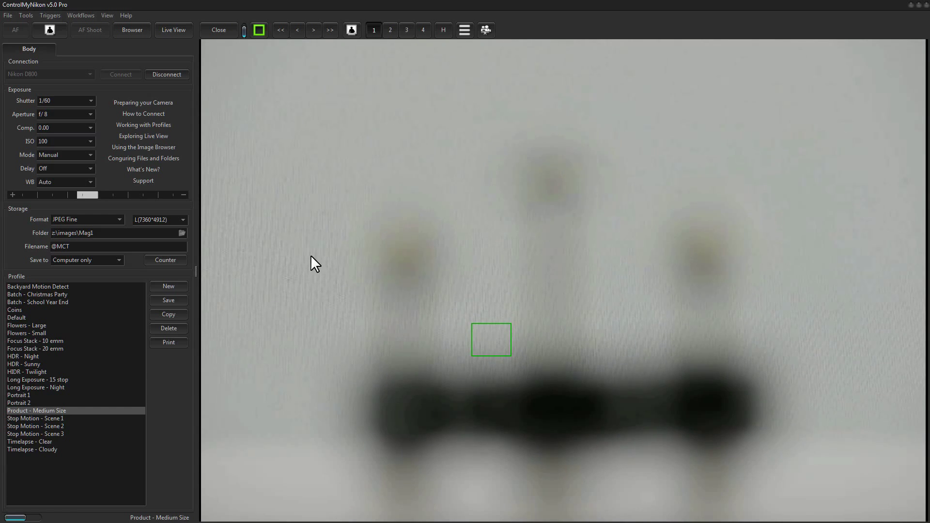
pyautogui.click(313, 204)
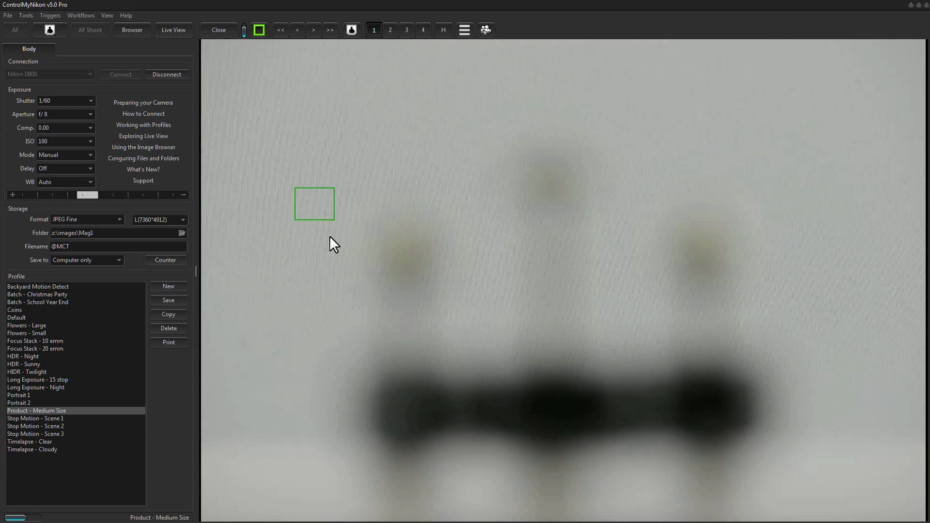
pyautogui.click(409, 251)
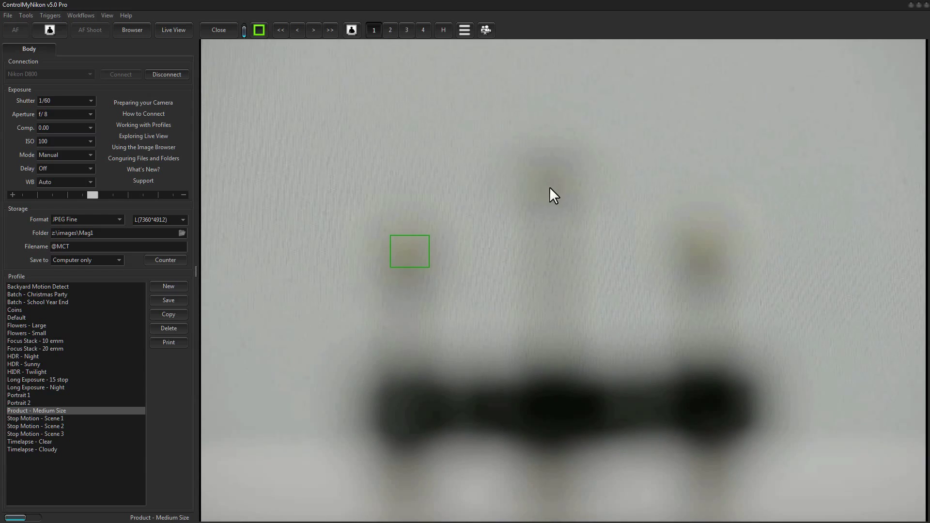
pyautogui.click(548, 186)
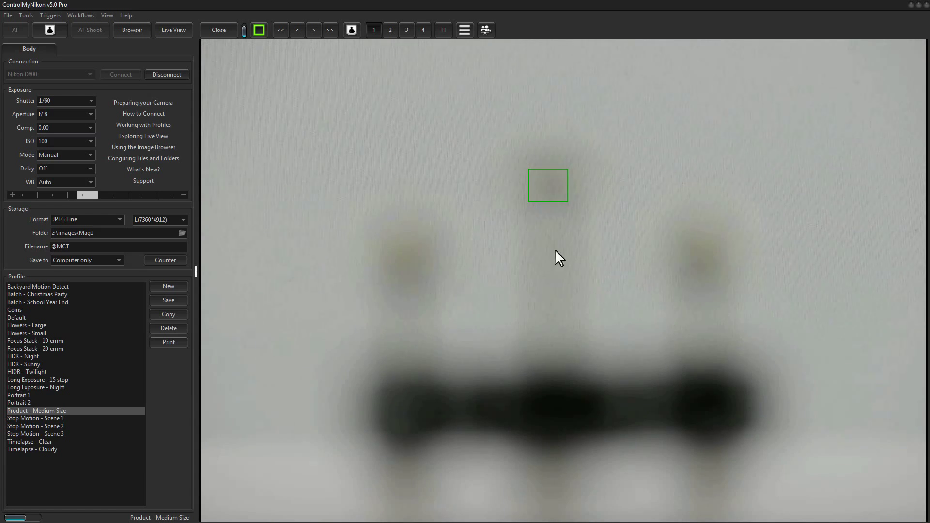
pyautogui.click(552, 184)
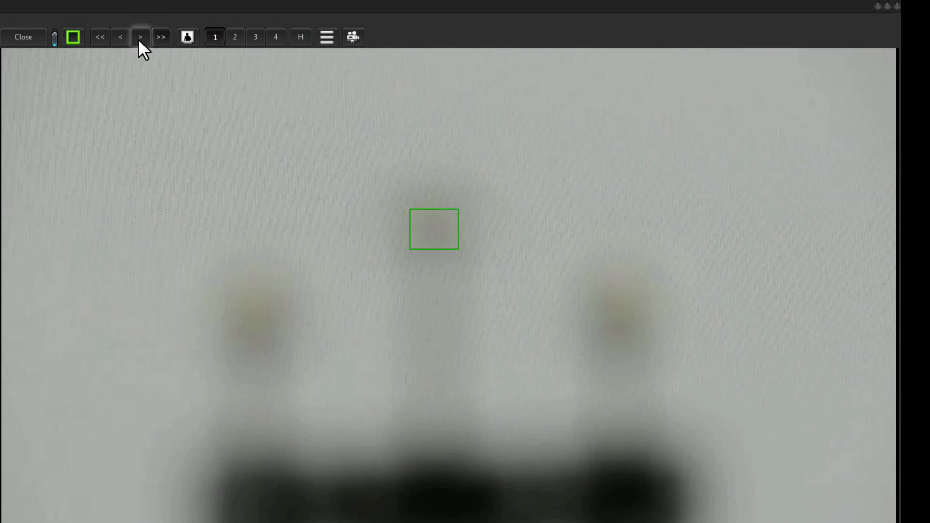
# Shift the lens focus nearer in repeated large steps through the point where the balls and column are sharp.
pyautogui.click(100, 37)
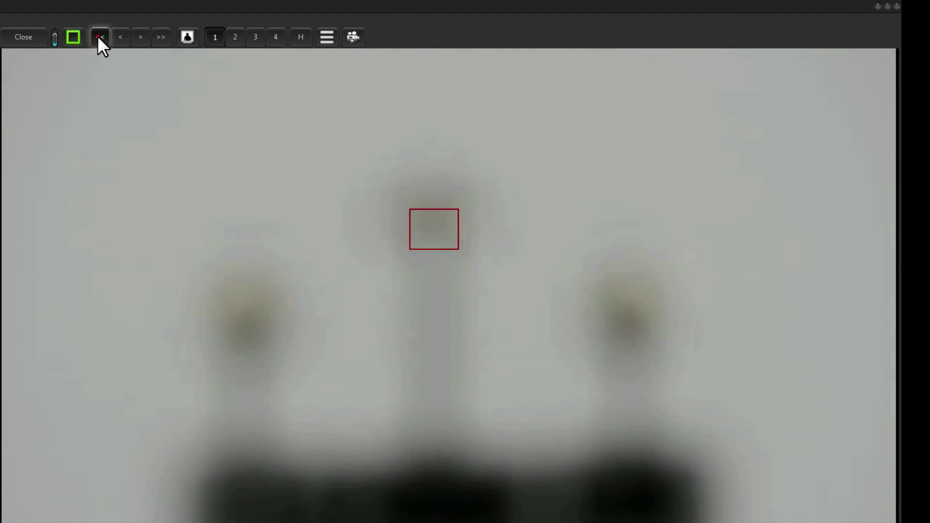
pyautogui.click(99, 37)
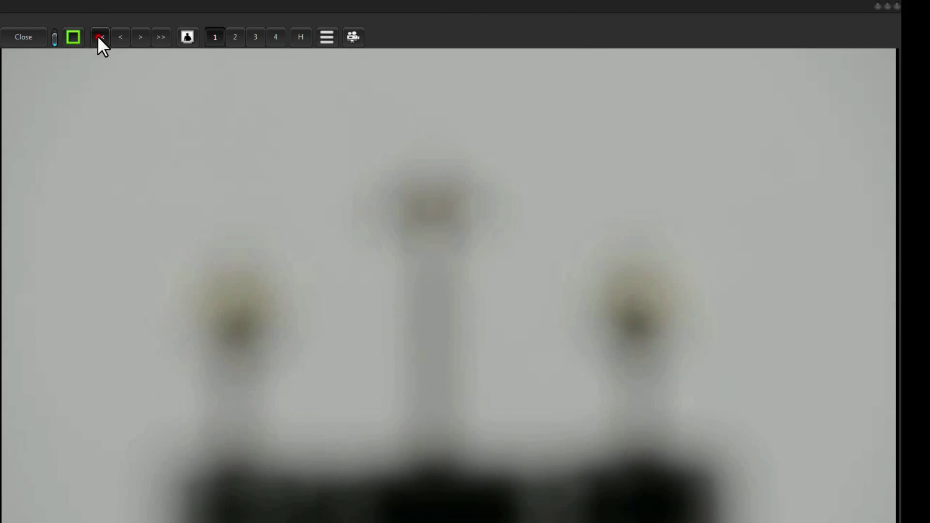
pyautogui.click(99, 36)
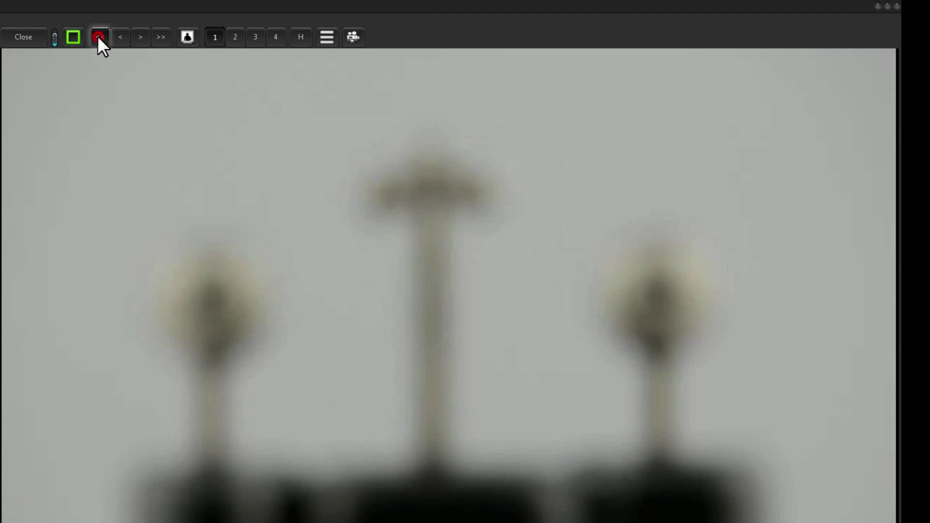
pyautogui.click(100, 37)
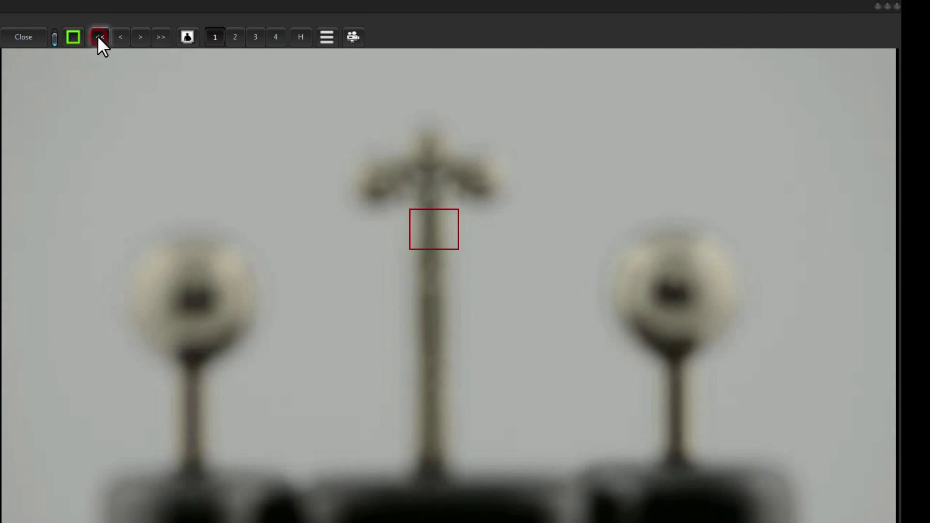
pyautogui.click(99, 36)
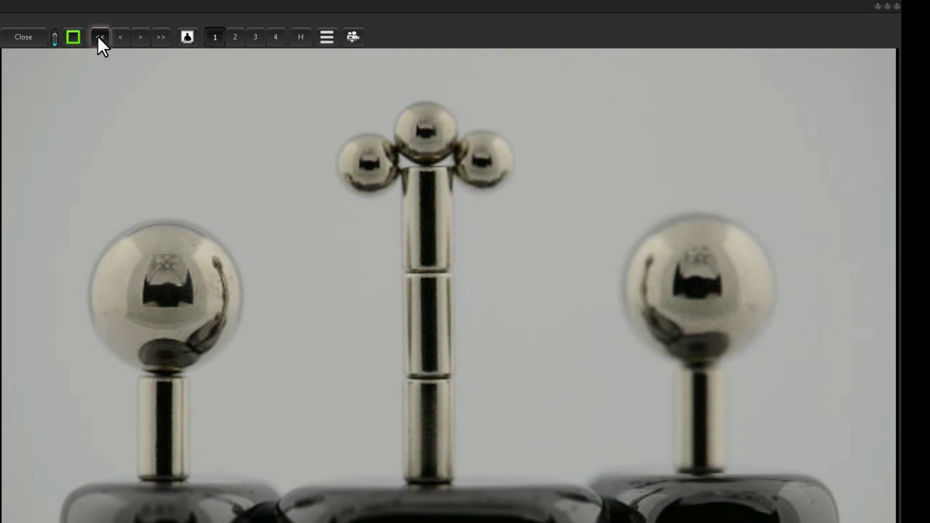
pyautogui.click(100, 36)
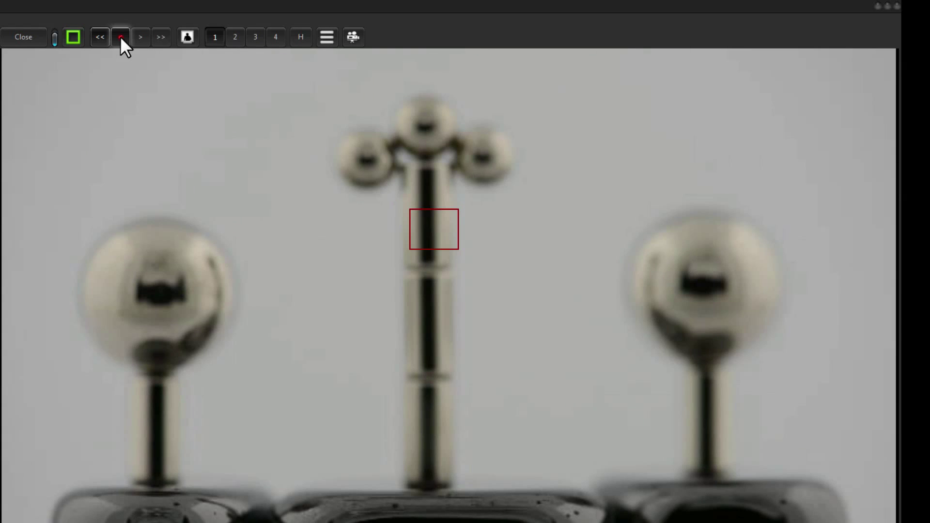
# Nudge the lens focus nearer and farther in small steps.
pyautogui.click(120, 36)
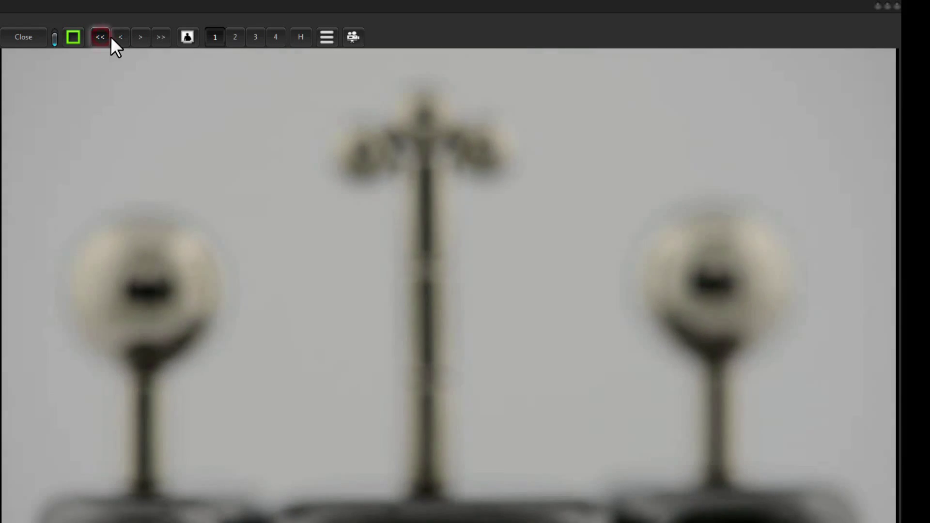
pyautogui.click(120, 37)
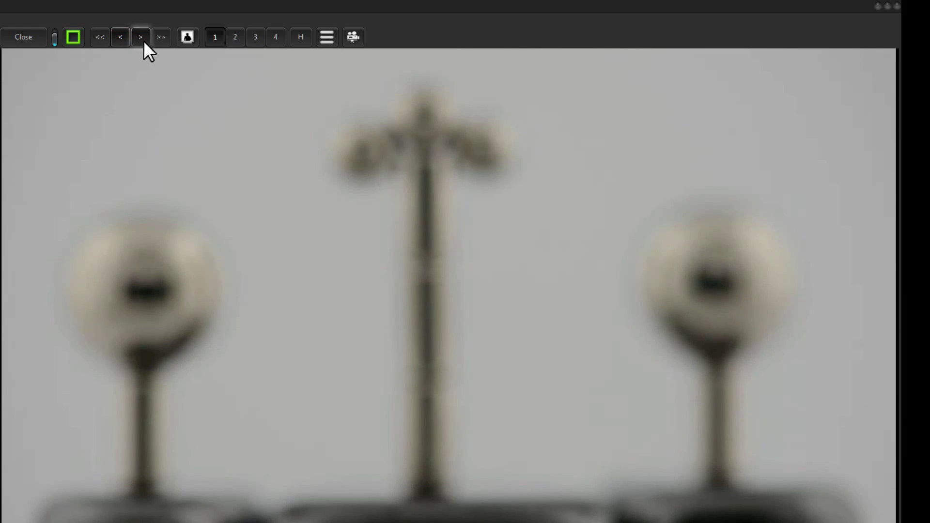
pyautogui.click(120, 37)
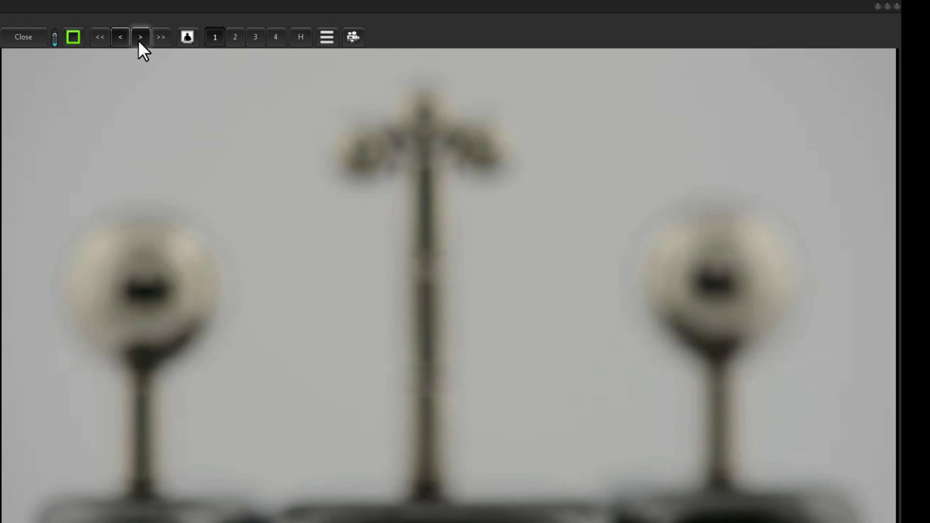
pyautogui.click(140, 38)
pyautogui.click(126, 37)
pyautogui.click(120, 37)
pyautogui.click(134, 39)
# Shift the lens focus farther in repeated large steps, past the sharp subject toward the background.
pyautogui.click(159, 39)
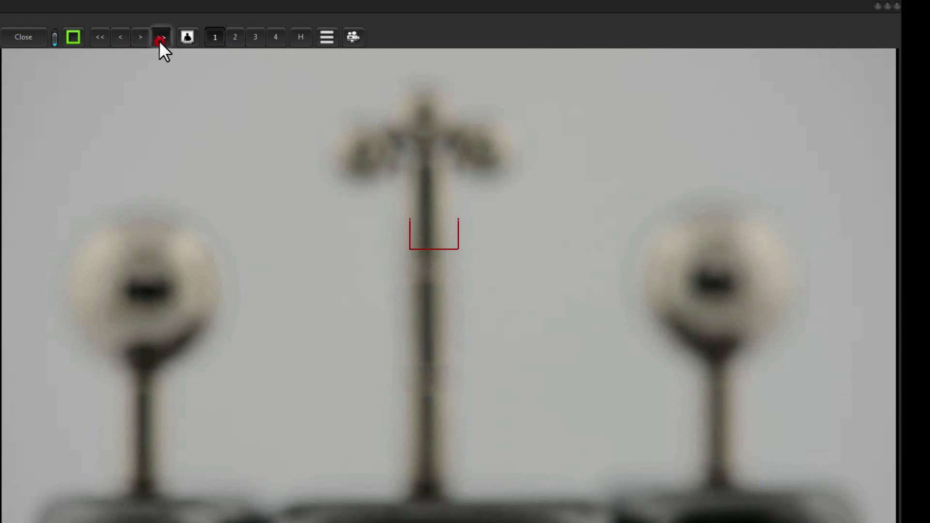
pyautogui.click(159, 39)
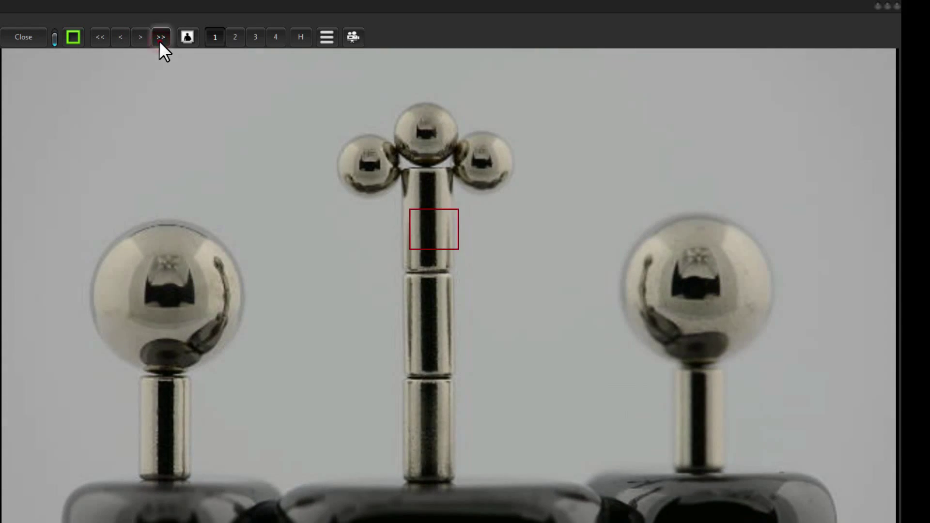
pyautogui.click(159, 40)
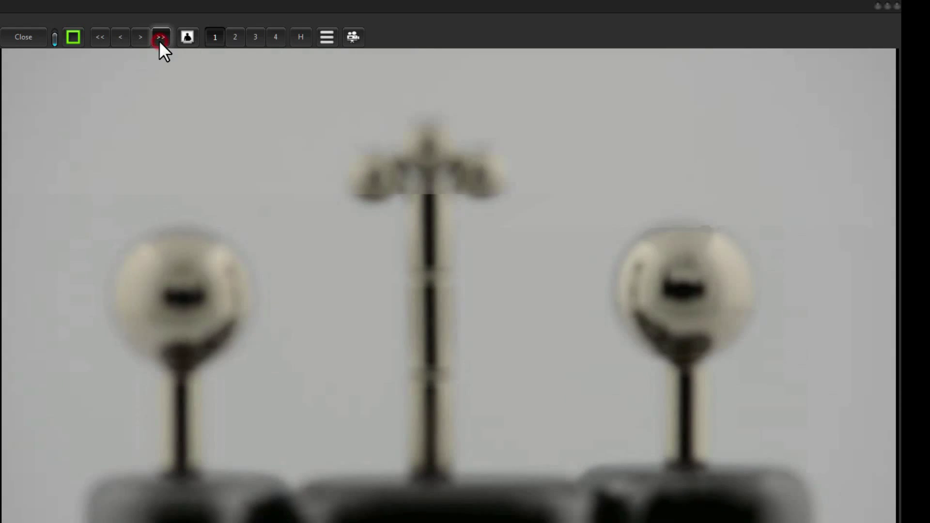
pyautogui.click(159, 39)
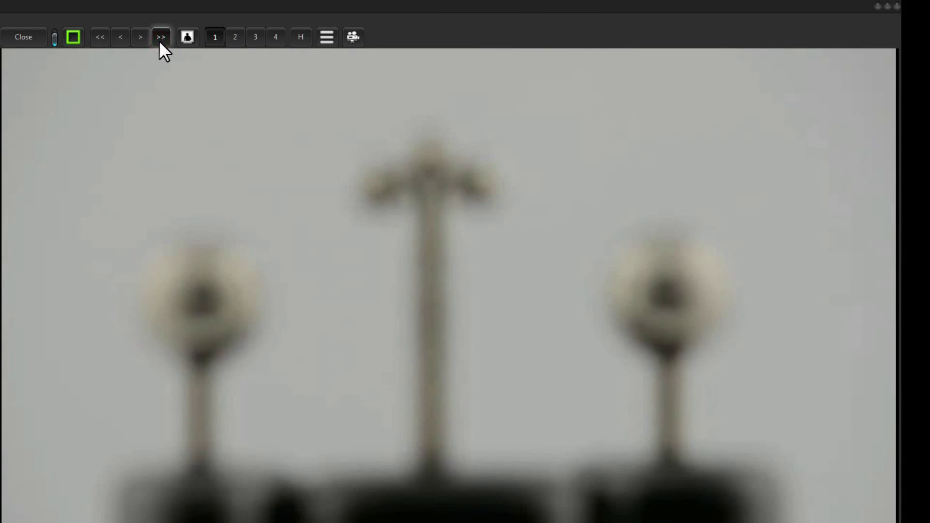
pyautogui.click(159, 39)
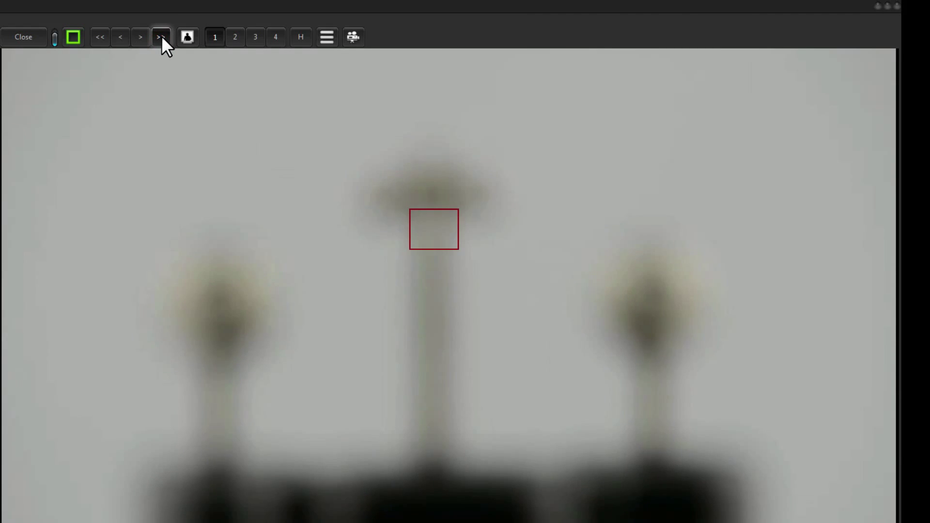
pyautogui.click(161, 35)
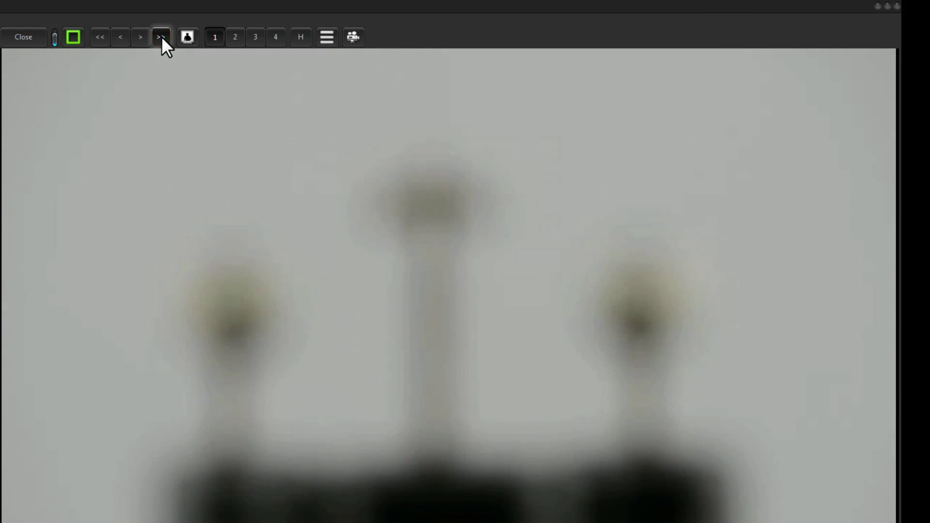
pyautogui.click(161, 36)
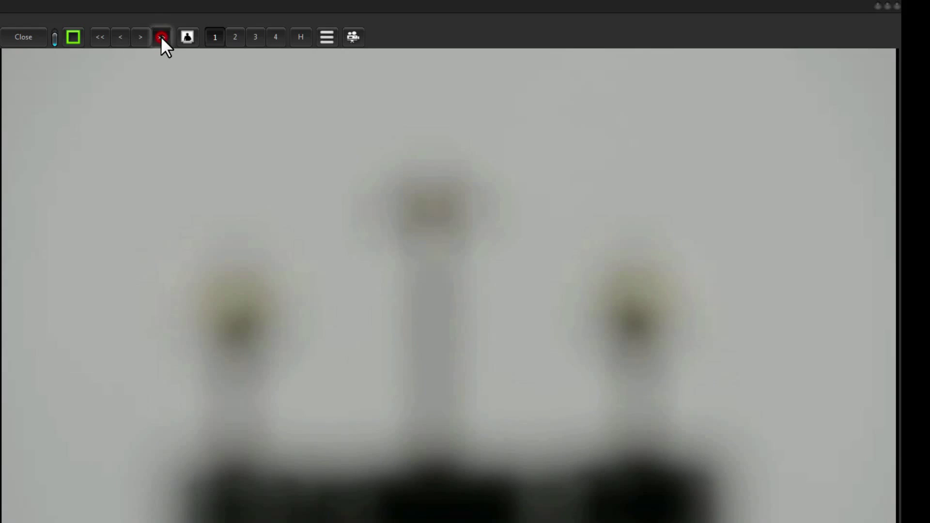
# Shift the lens focus nearer in repeated large steps until the balls and column are sharp.
pyautogui.click(96, 37)
pyautogui.click(97, 37)
pyautogui.click(97, 37)
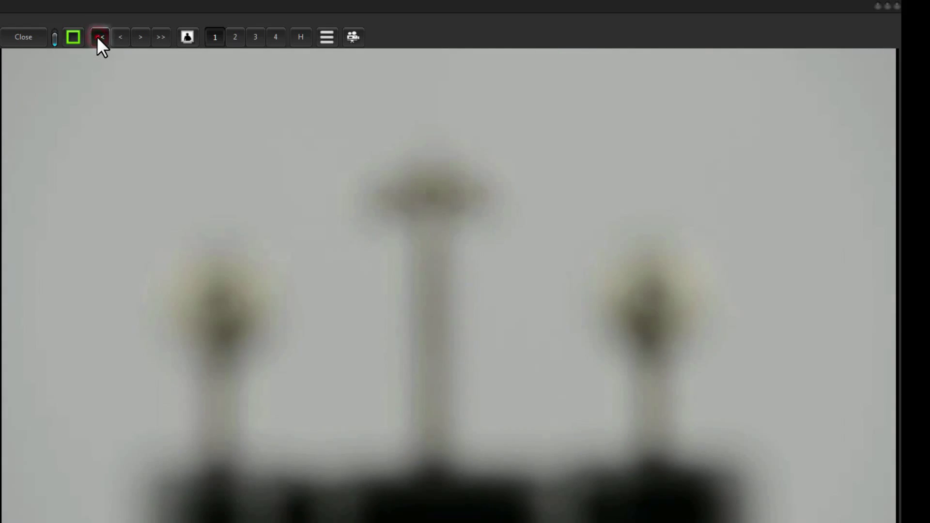
pyautogui.click(97, 37)
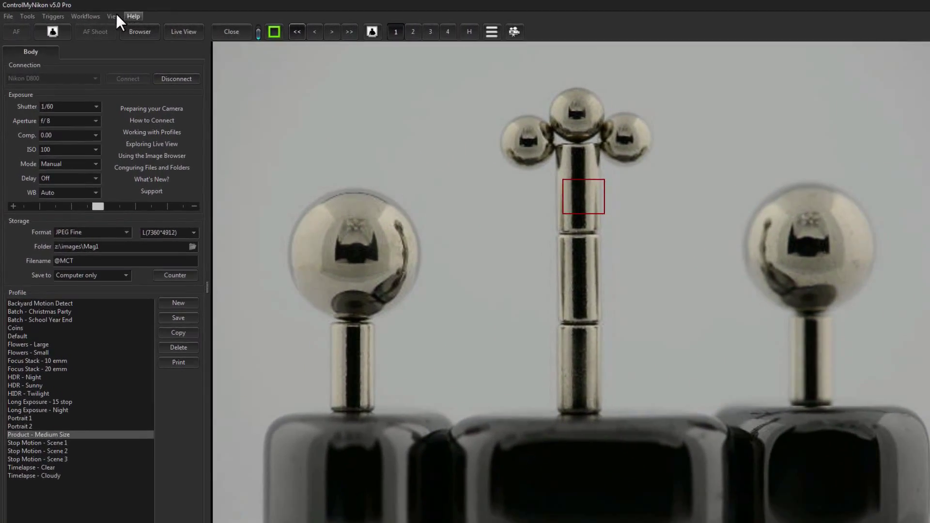
# Display the Layers settings and expand the Focus - Step section.
pyautogui.click(114, 16)
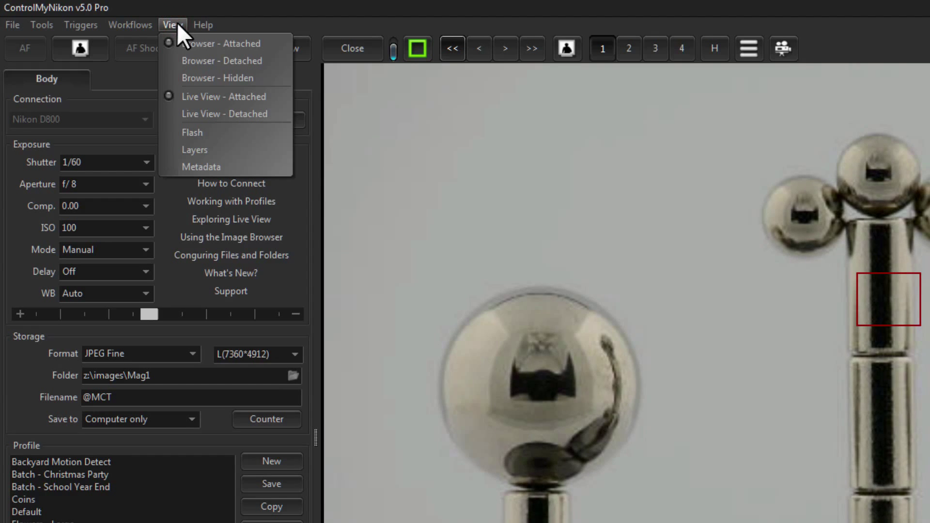
pyautogui.click(202, 152)
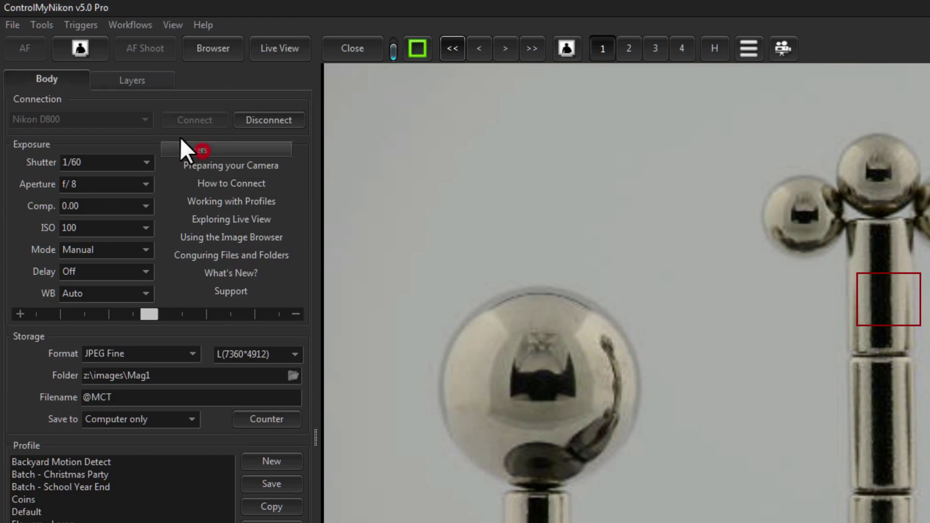
pyautogui.click(140, 84)
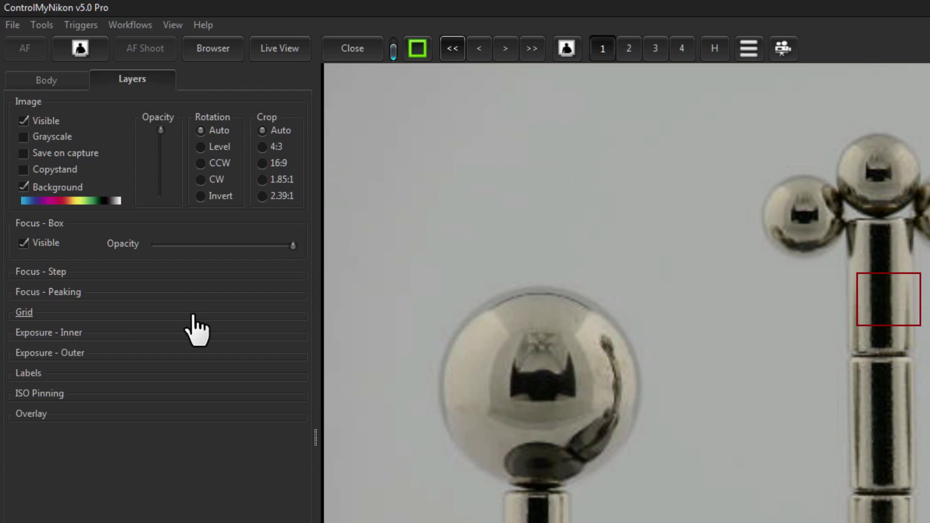
pyautogui.click(47, 271)
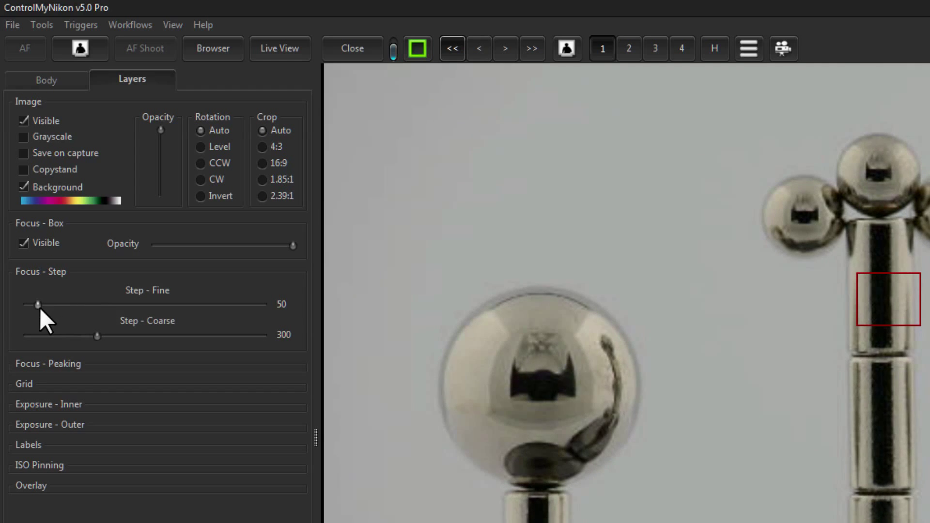
# Set the fine focus step to 53 and the coarse step to 329, and test one fine step nearer and one farther.
pyautogui.moveTo(39, 304); pyautogui.dragTo(58, 307)
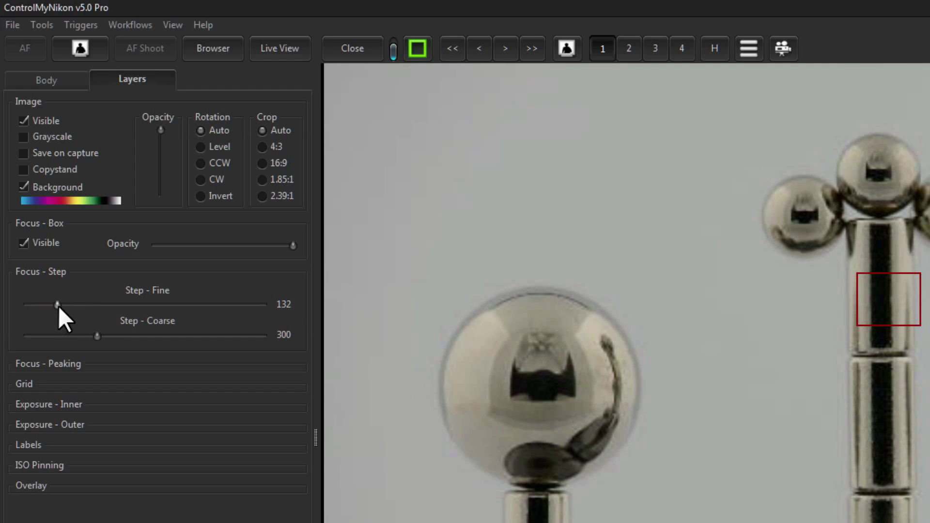
pyautogui.moveTo(94, 337)
pyautogui.mouseDown()
pyautogui.moveTo(112, 335)
pyautogui.moveTo(104, 336)
pyautogui.mouseUp()
pyautogui.moveTo(57, 304); pyautogui.dragTo(39, 309)
pyautogui.click(478, 49)
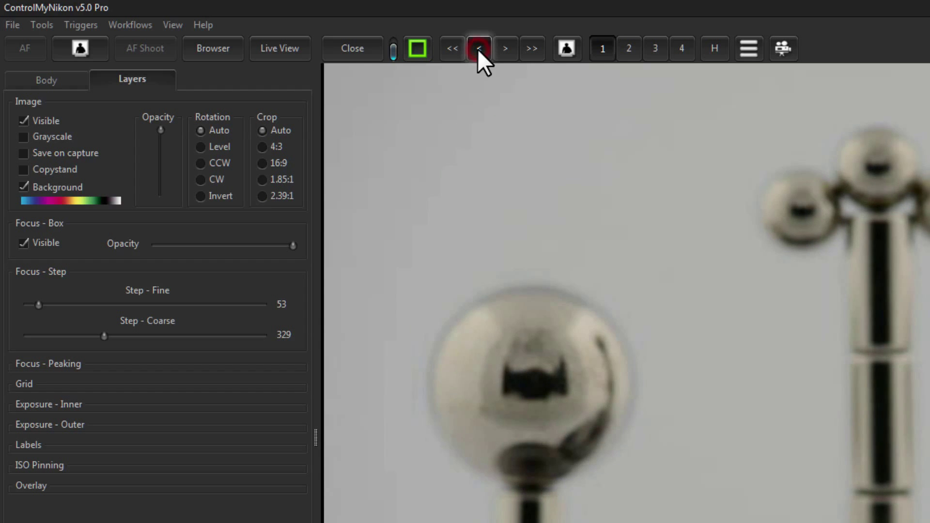
pyautogui.click(505, 50)
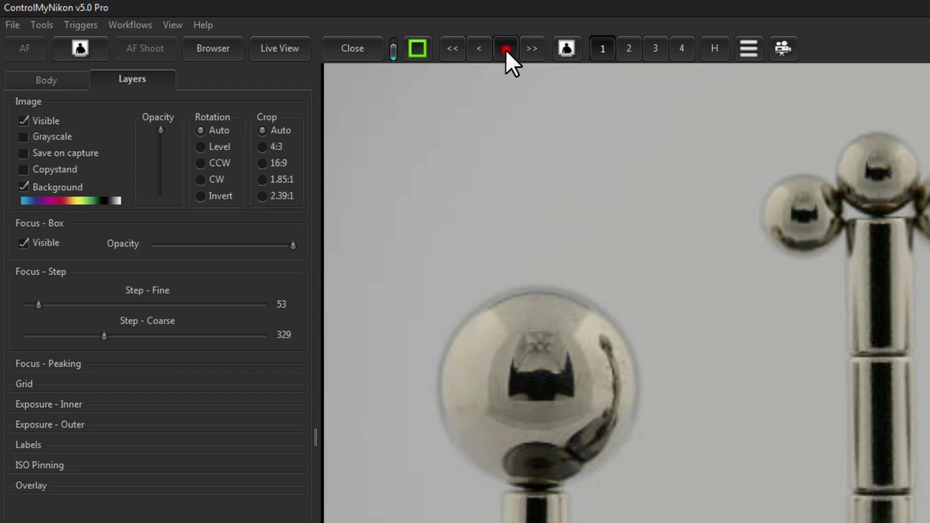
# Raise the fine focus step to 419 and test one fine step nearer and one farther.
pyautogui.moveTo(40, 304); pyautogui.dragTo(125, 305)
pyautogui.click(480, 45)
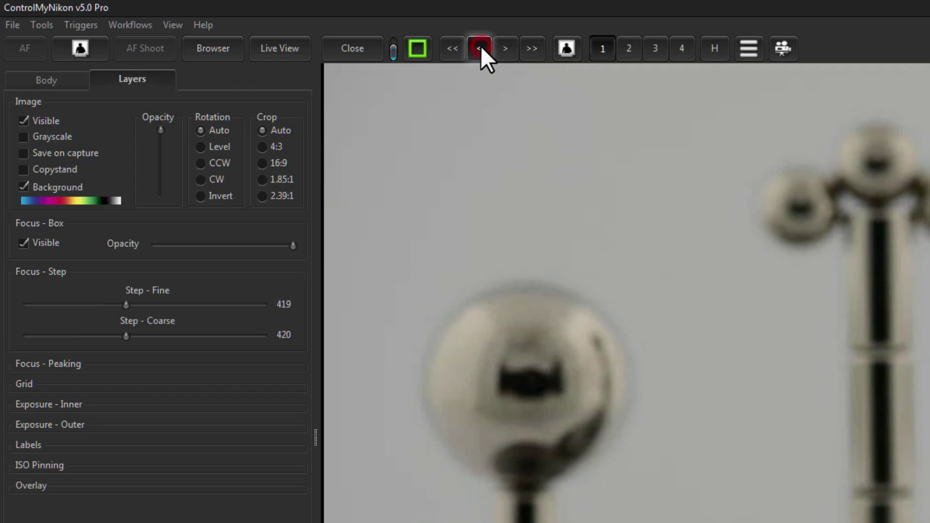
pyautogui.click(506, 48)
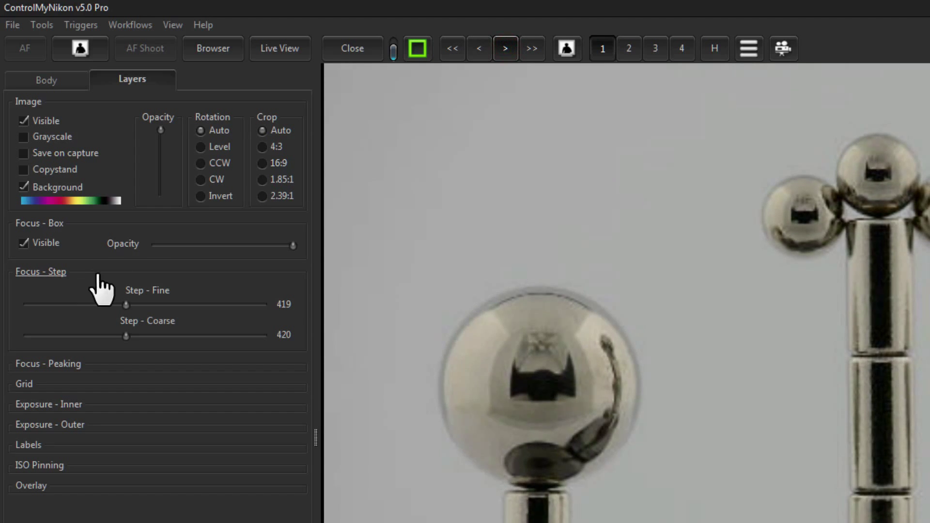
# Set the fine focus step to 50 and the coarse step to 152, and test both by shifting focus nearer and farther.
pyautogui.moveTo(127, 305); pyautogui.dragTo(38, 313)
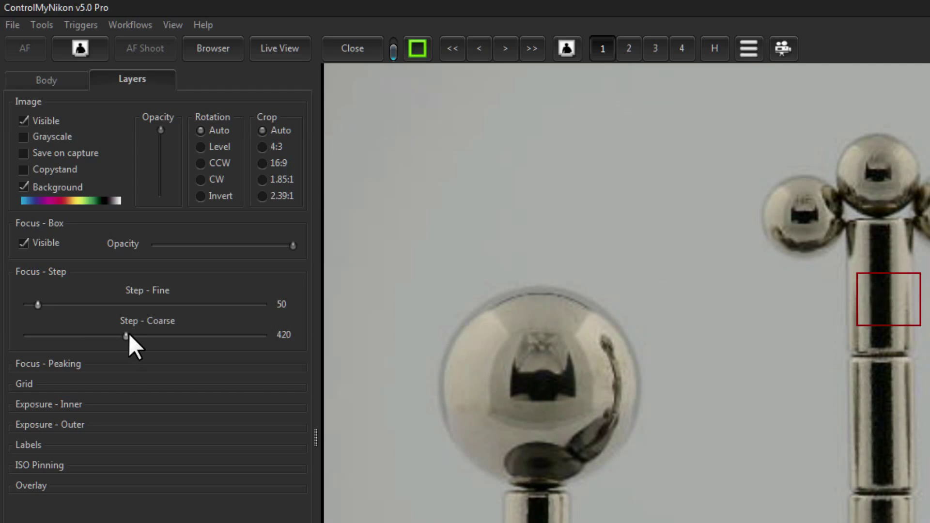
pyautogui.moveTo(124, 335); pyautogui.dragTo(60, 340)
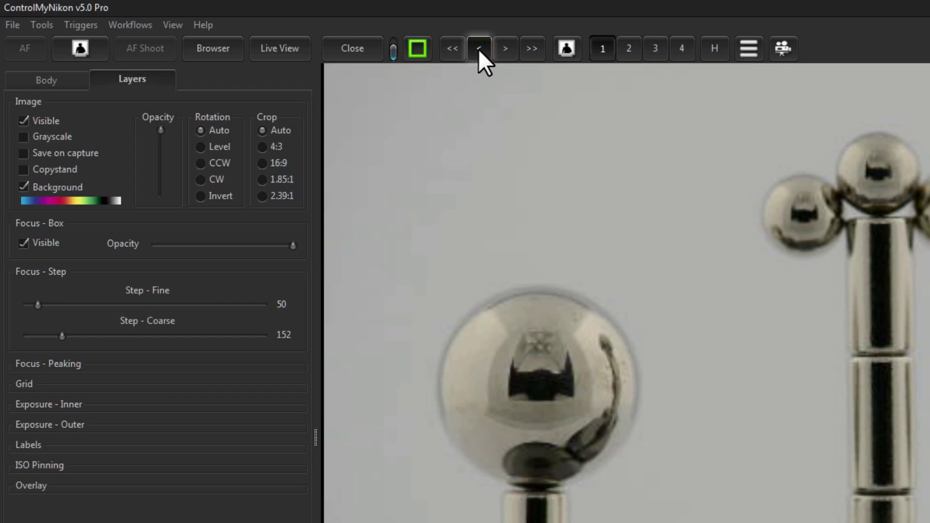
pyautogui.click(452, 49)
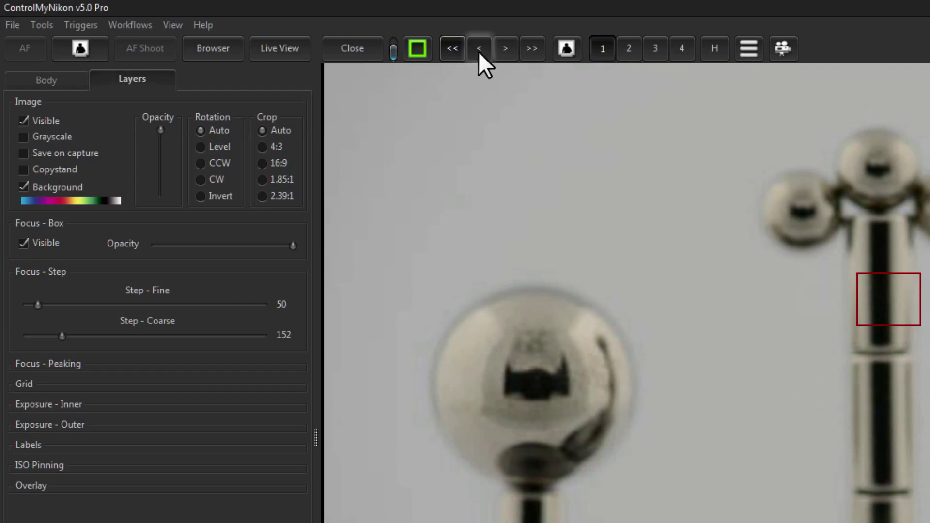
pyautogui.click(479, 52)
pyautogui.click(454, 53)
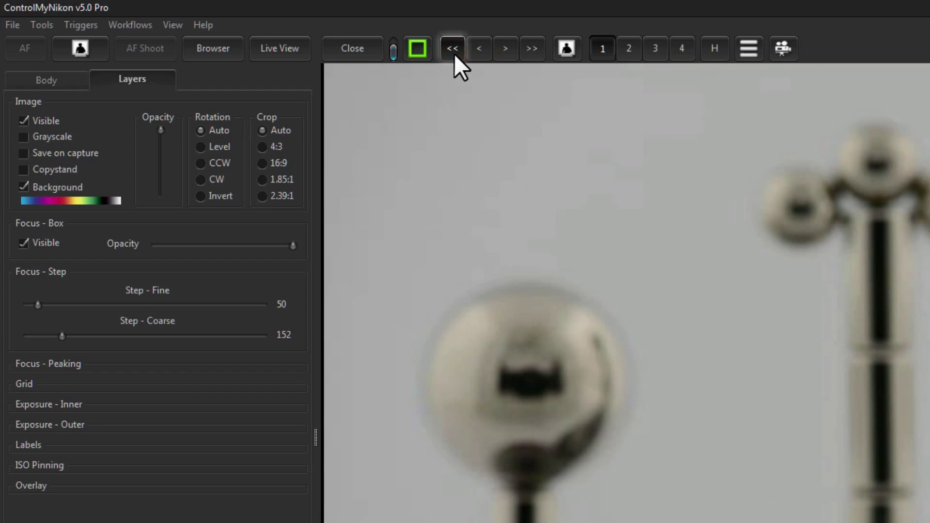
pyautogui.click(533, 50)
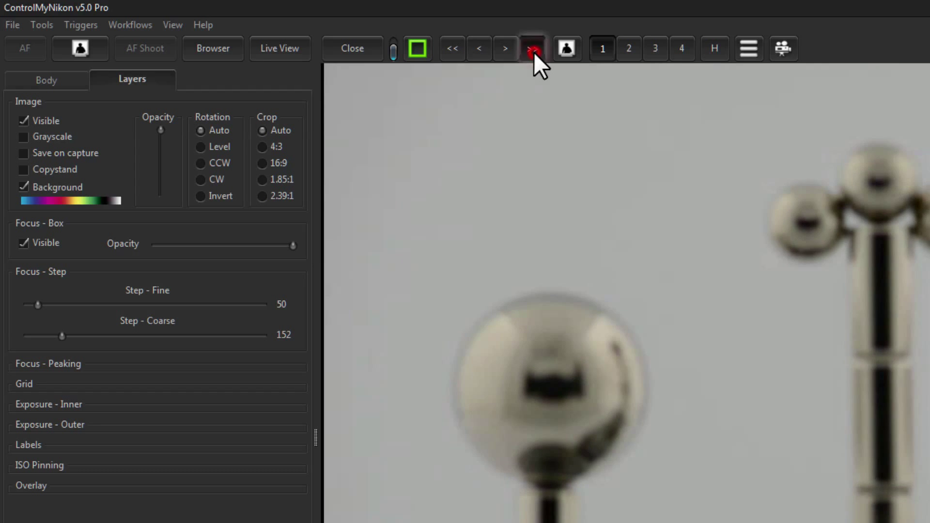
pyautogui.click(452, 49)
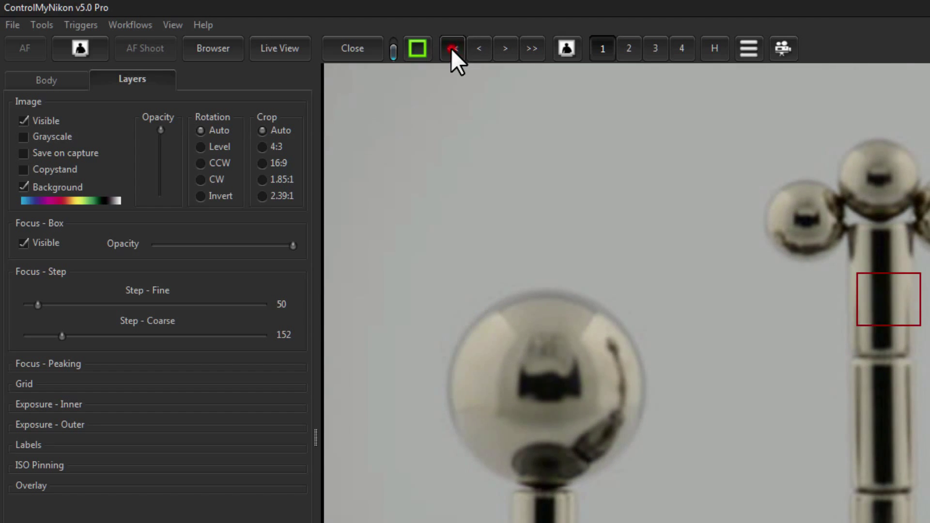
pyautogui.click(451, 48)
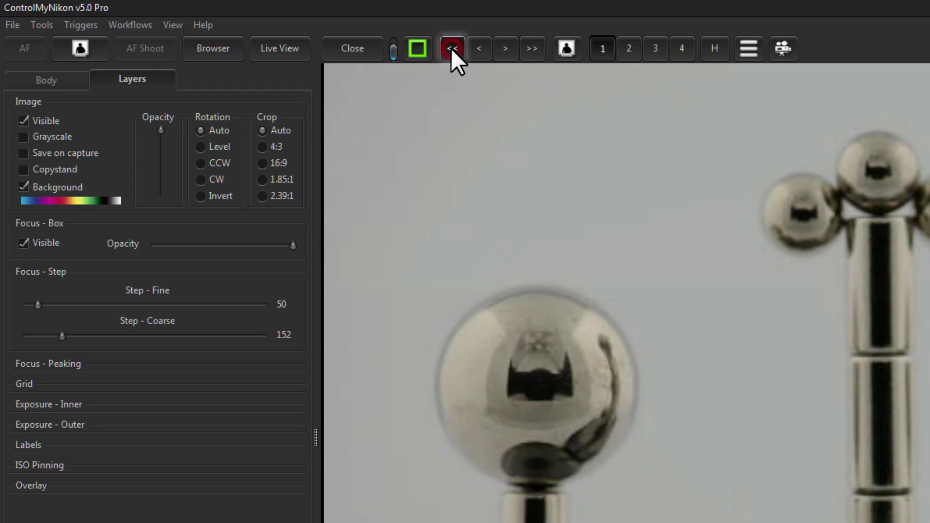
pyautogui.click(500, 49)
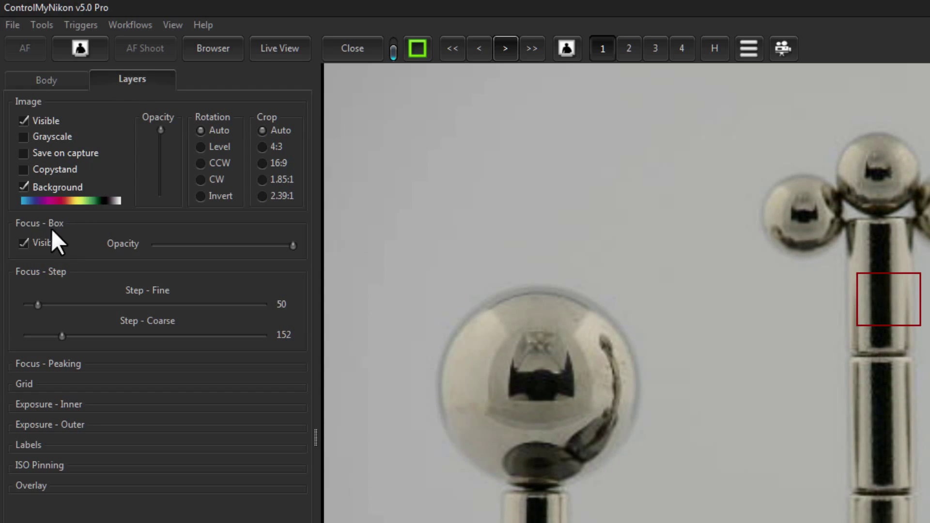
# Hide the focus box and show it again.
pyautogui.click(24, 243)
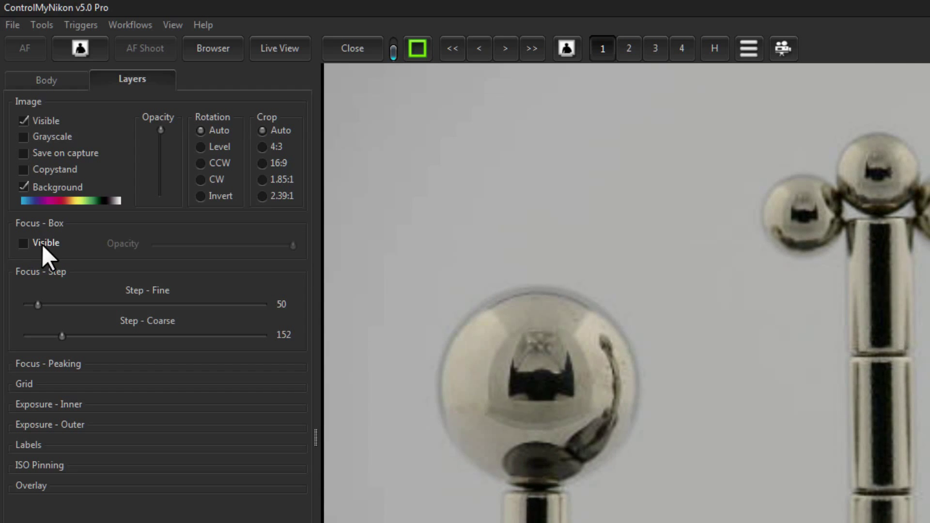
pyautogui.click(31, 243)
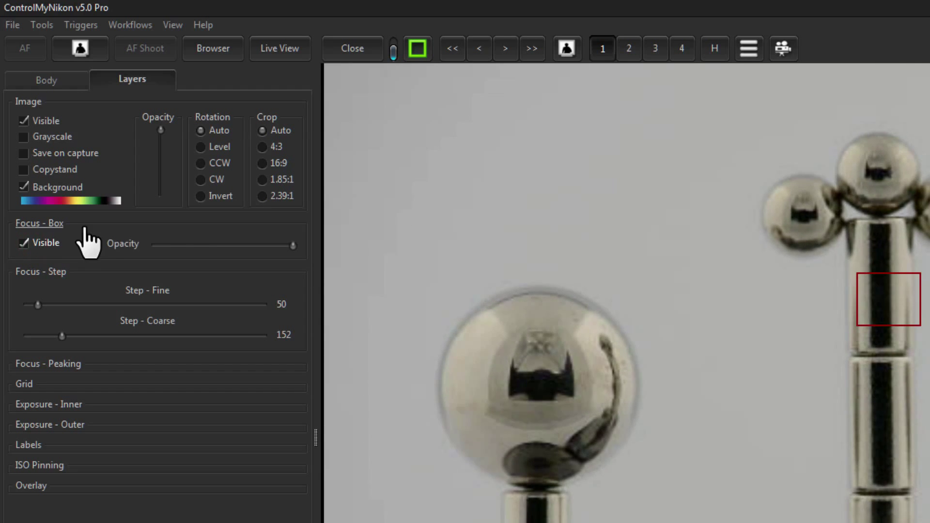
# Lower the focus box opacity to minimum, autofocus where the top centre ball meets the column, and restore full opacity.
pyautogui.moveTo(294, 246); pyautogui.dragTo(130, 244)
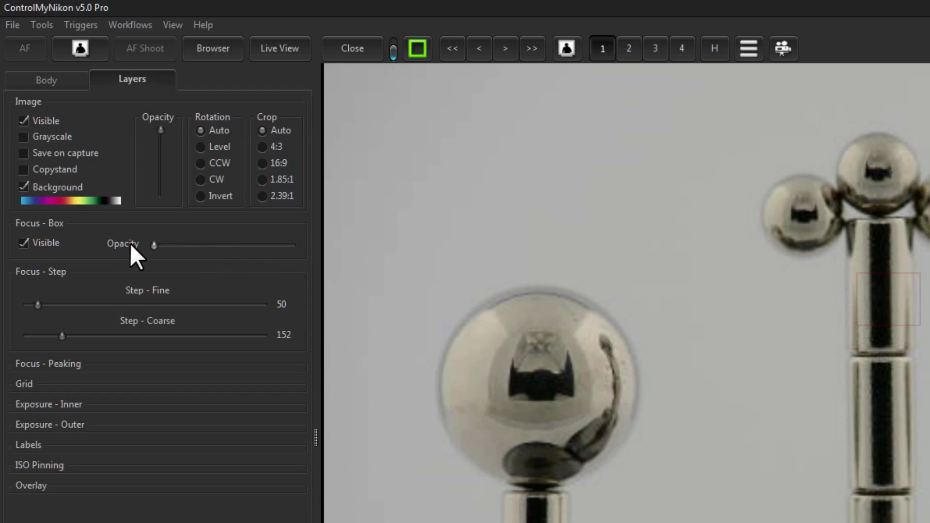
pyautogui.click(880, 215)
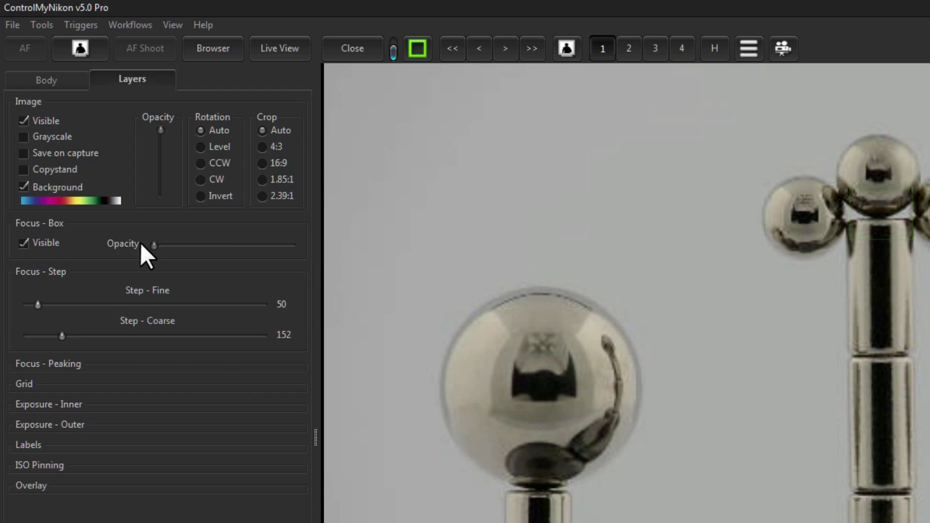
pyautogui.moveTo(155, 245); pyautogui.dragTo(261, 245)
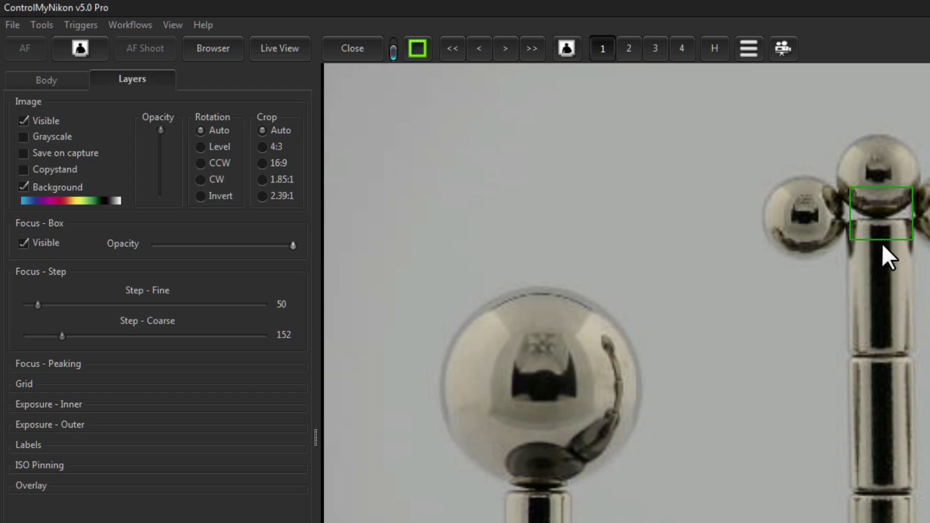
# Turn the Live View overlay layers off and back on twice.
pyautogui.click(748, 48)
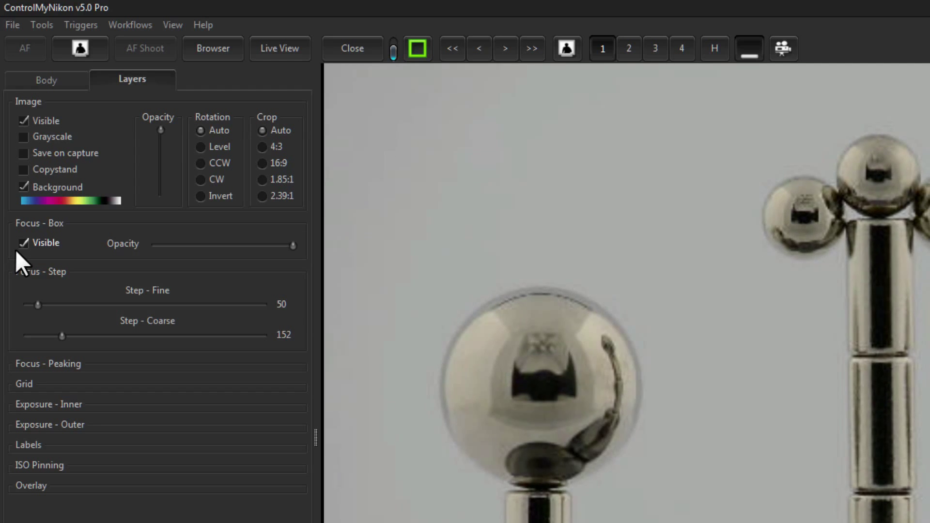
pyautogui.click(751, 50)
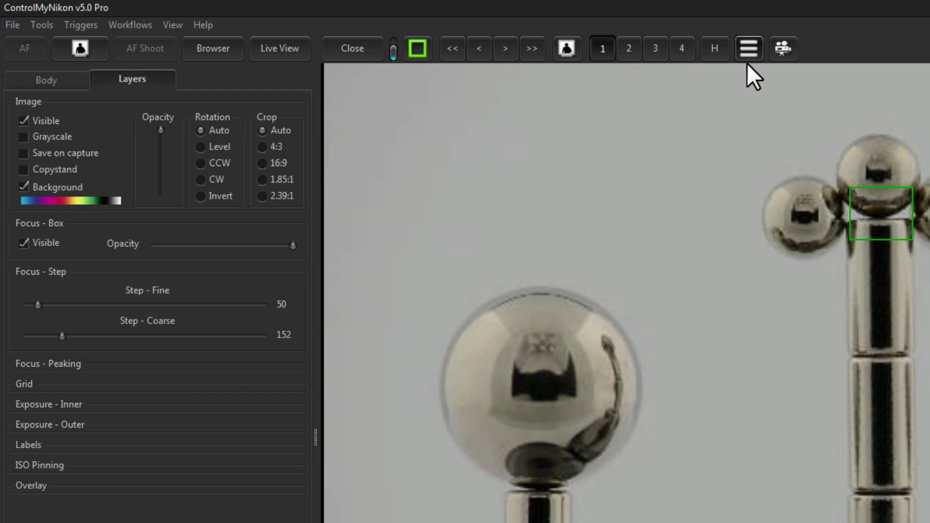
pyautogui.click(748, 49)
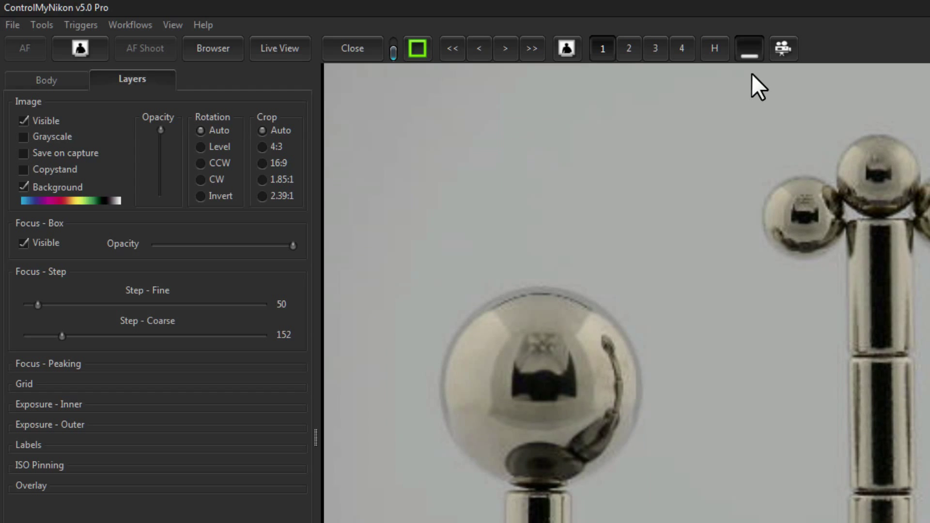
pyautogui.click(751, 57)
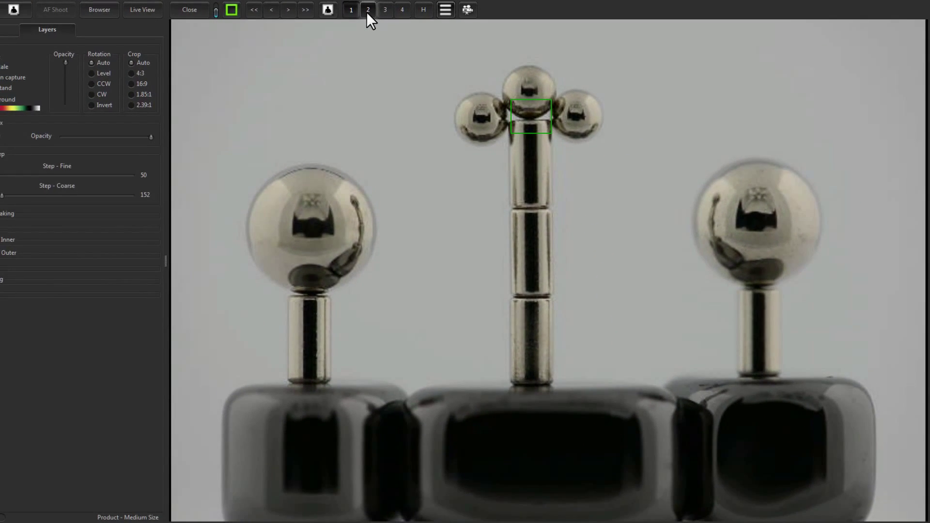
# Examine the subject's sharpness at Live View zoom levels 2, 4 and 3, and return to level 1.
pyautogui.click(367, 12)
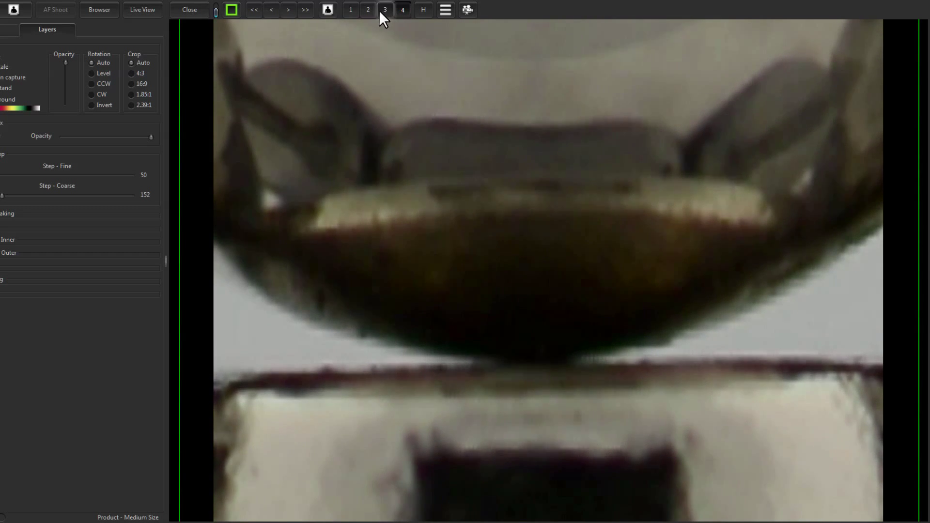
pyautogui.click(384, 10)
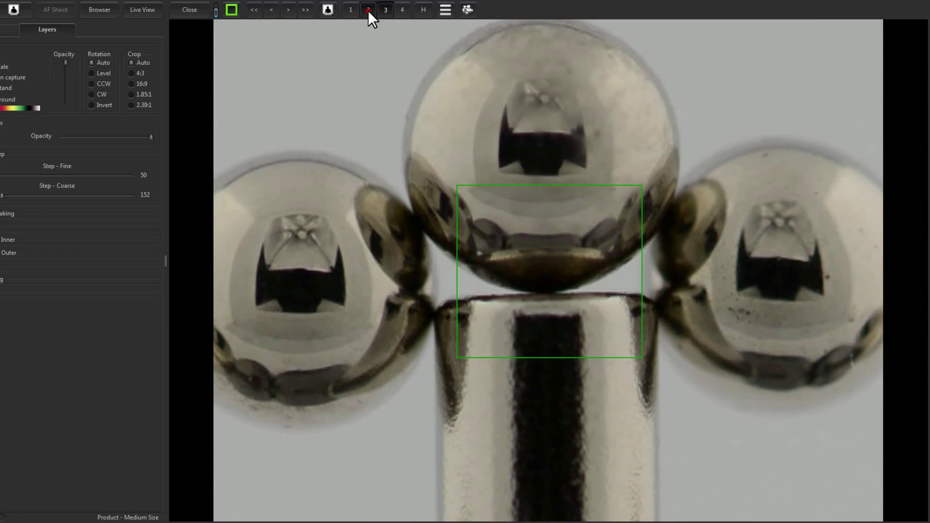
pyautogui.click(368, 10)
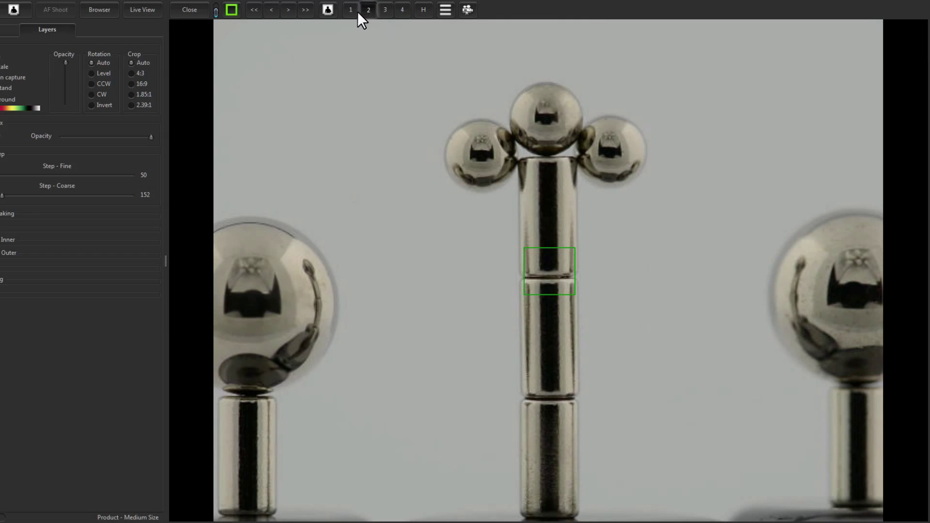
pyautogui.click(351, 10)
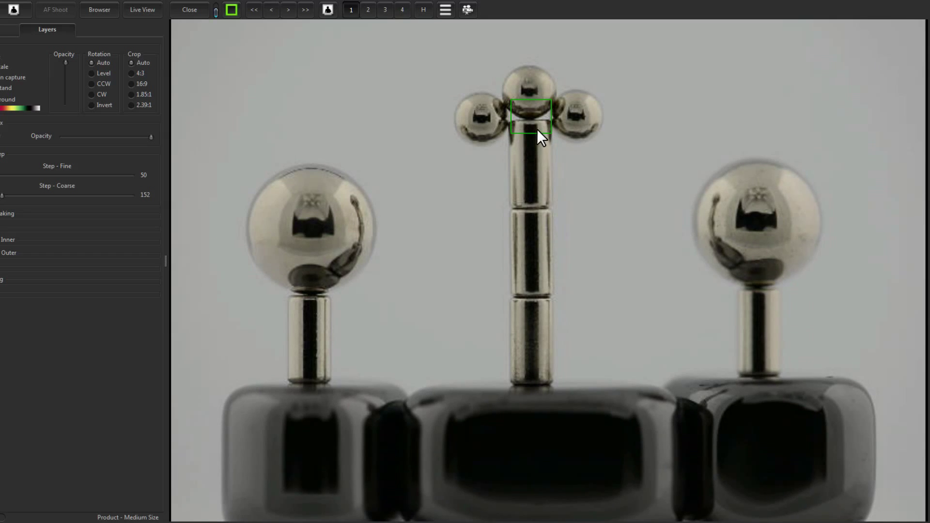
# Autofocus on the left, right and top centre balls and the top of the column in turn, and check the focus at zoom level 2.
pyautogui.click(313, 223)
pyautogui.click(761, 219)
pyautogui.click(528, 93)
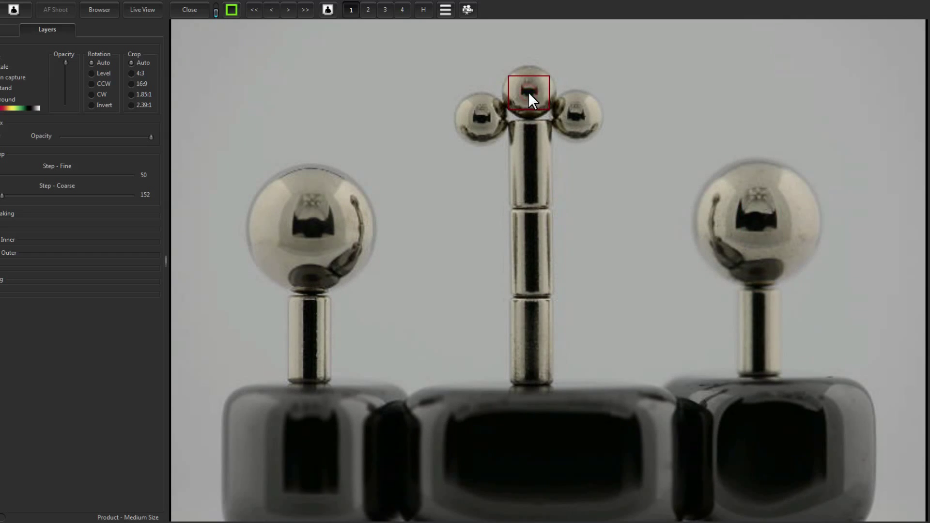
pyautogui.click(530, 117)
pyautogui.click(367, 9)
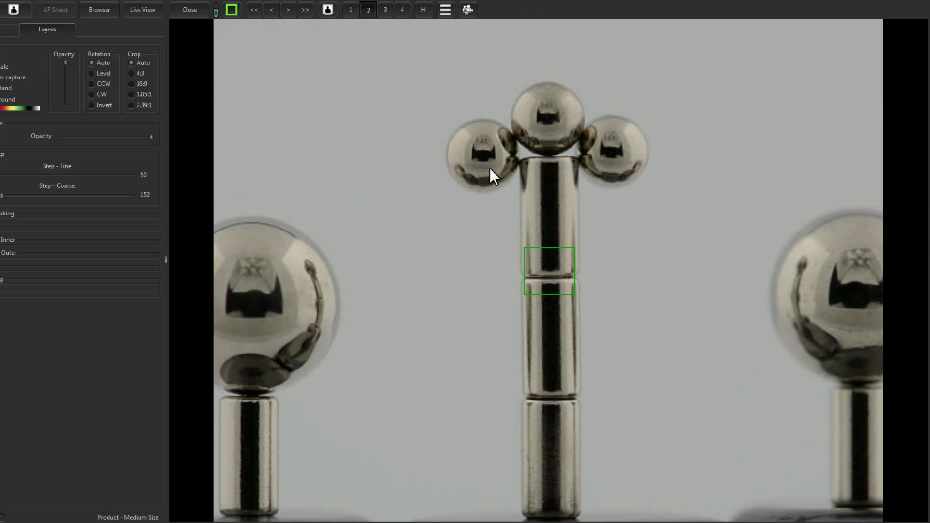
pyautogui.click(345, 9)
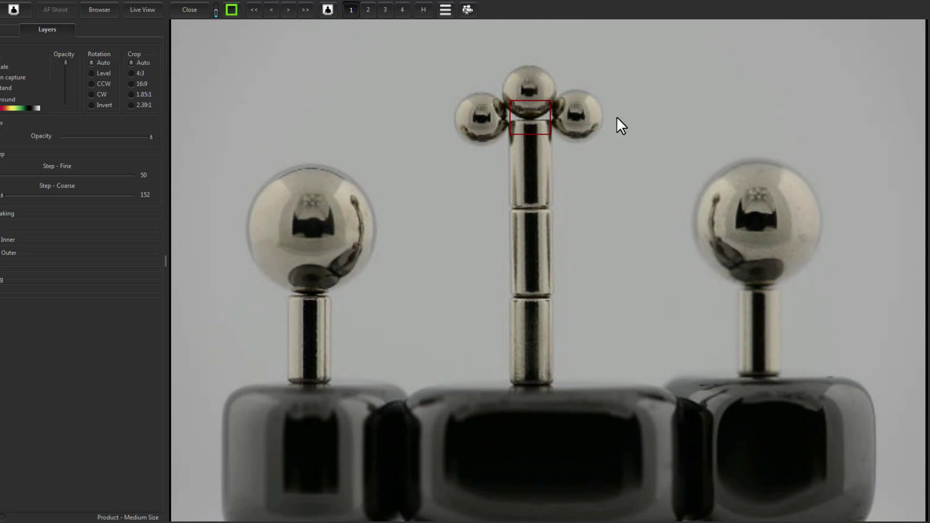
# Examine the subject at Live View zoom levels 2, 3 and 4, returning to level 1 between comparisons.
pyautogui.click(368, 10)
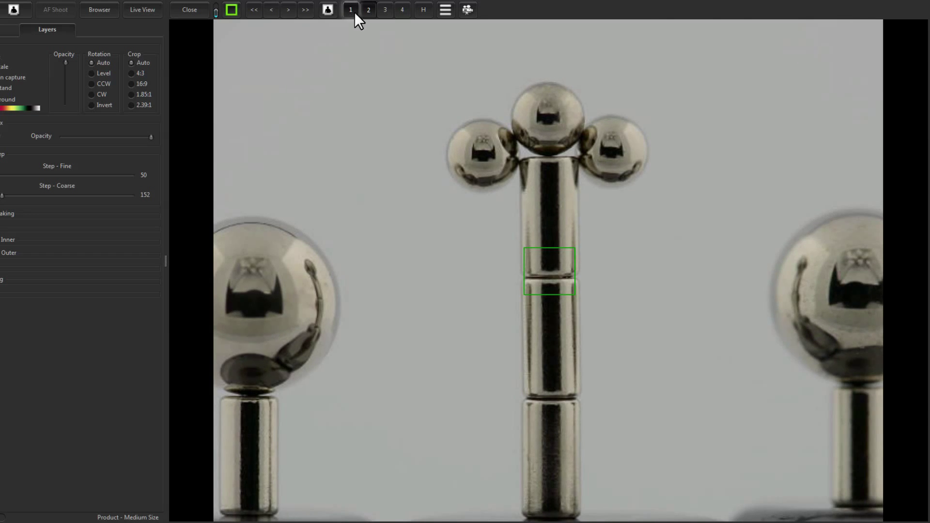
pyautogui.click(353, 10)
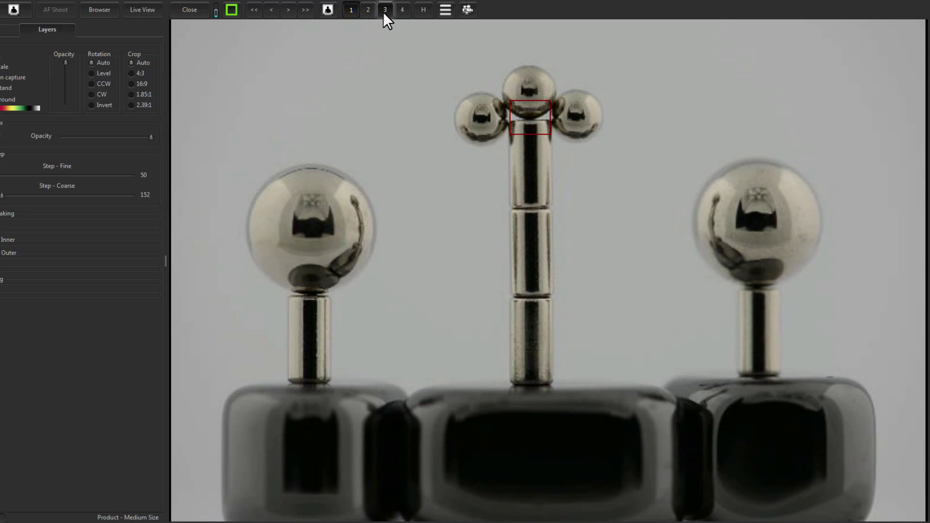
pyautogui.click(384, 13)
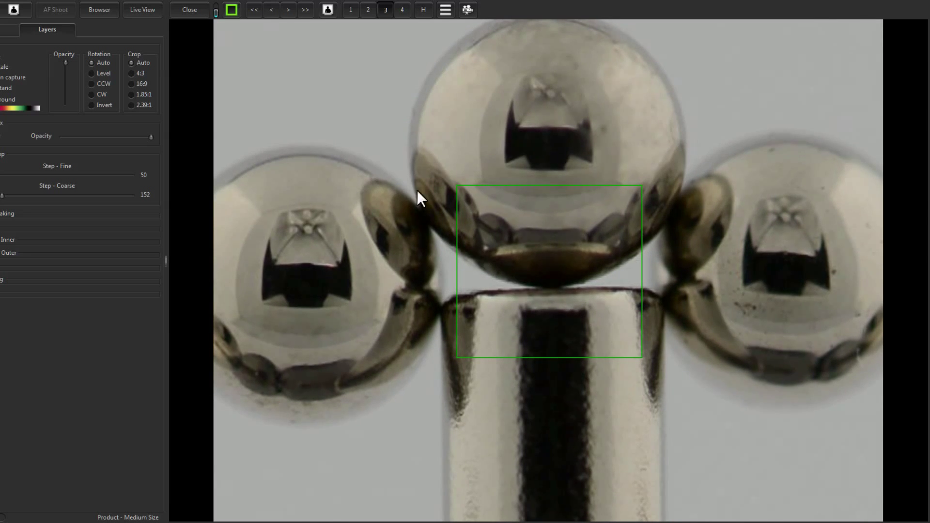
pyautogui.click(402, 10)
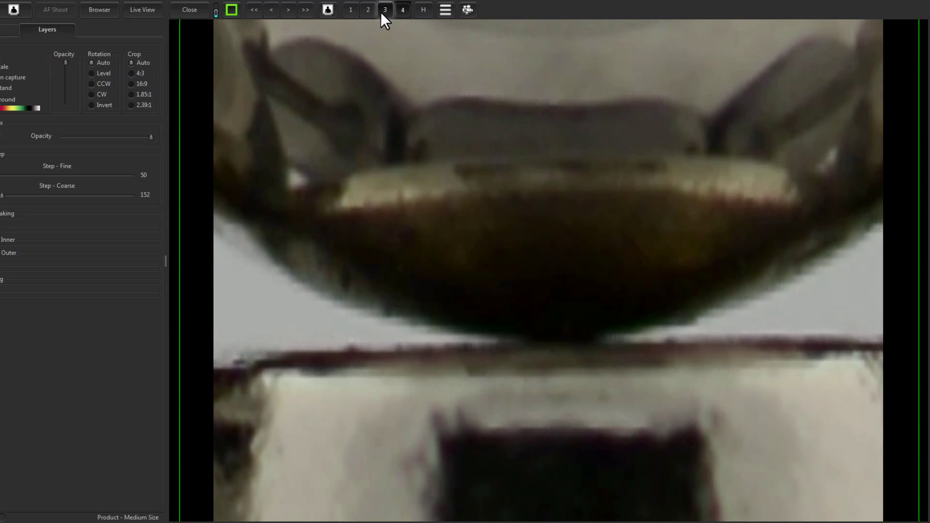
pyautogui.click(350, 11)
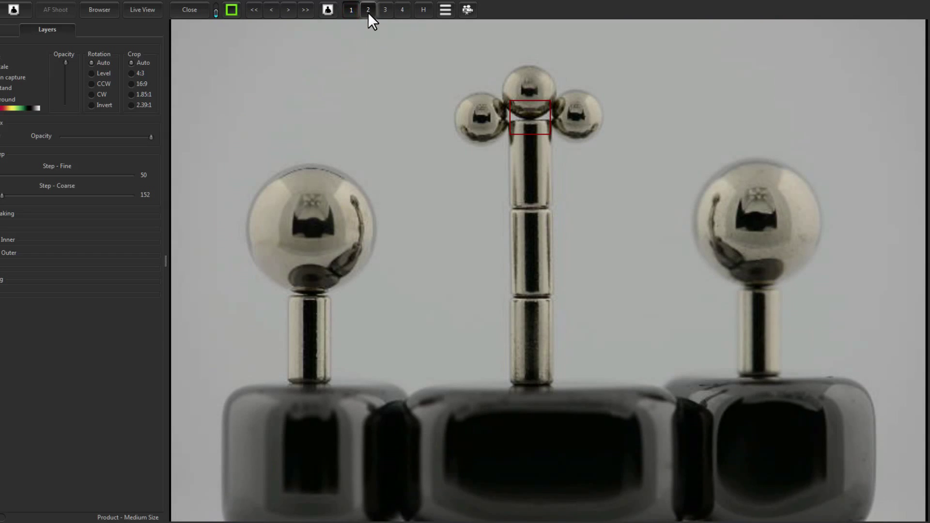
pyautogui.click(369, 12)
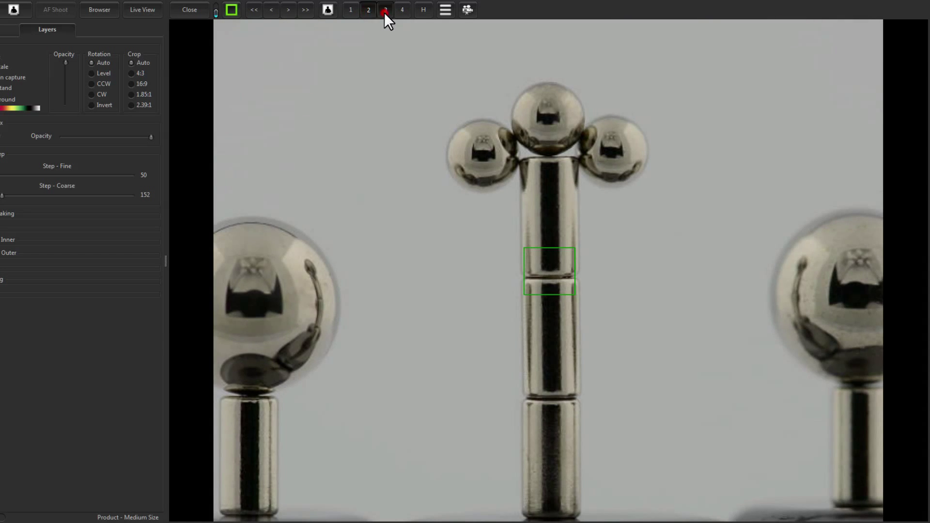
pyautogui.click(385, 11)
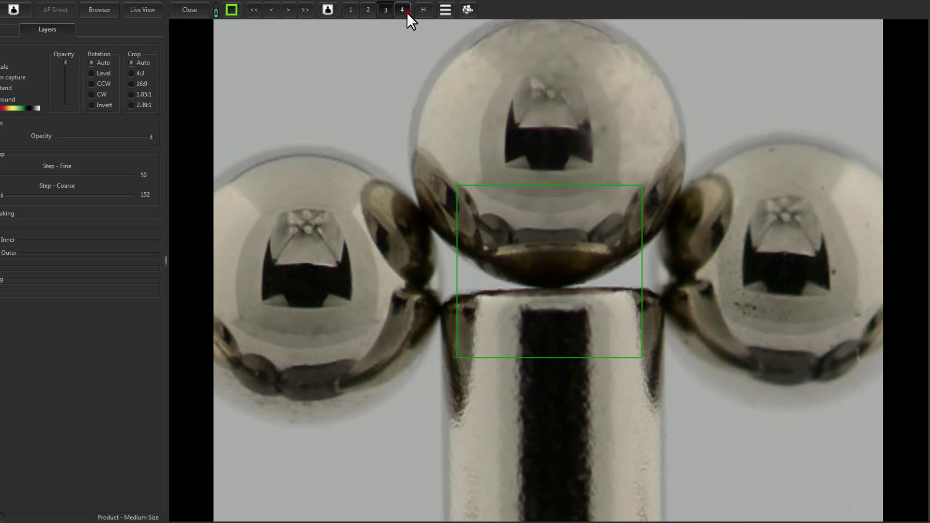
pyautogui.click(403, 10)
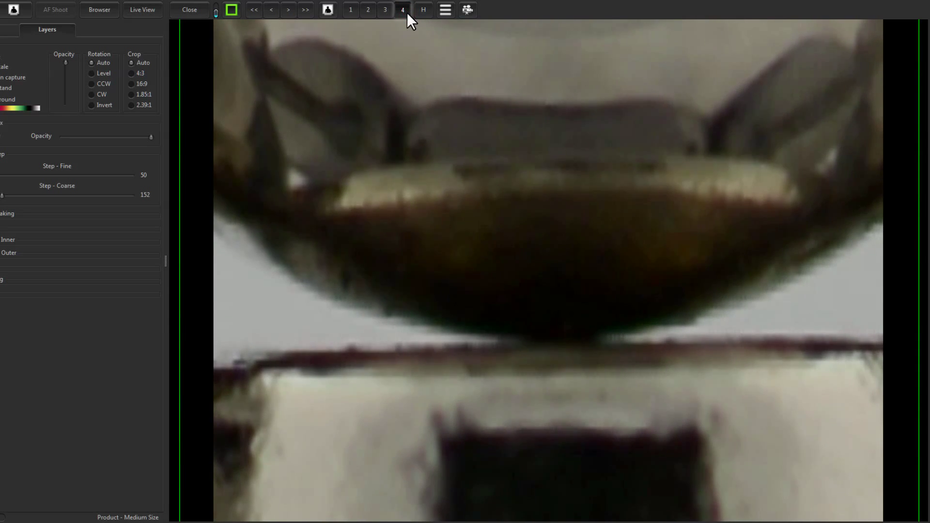
pyautogui.click(353, 10)
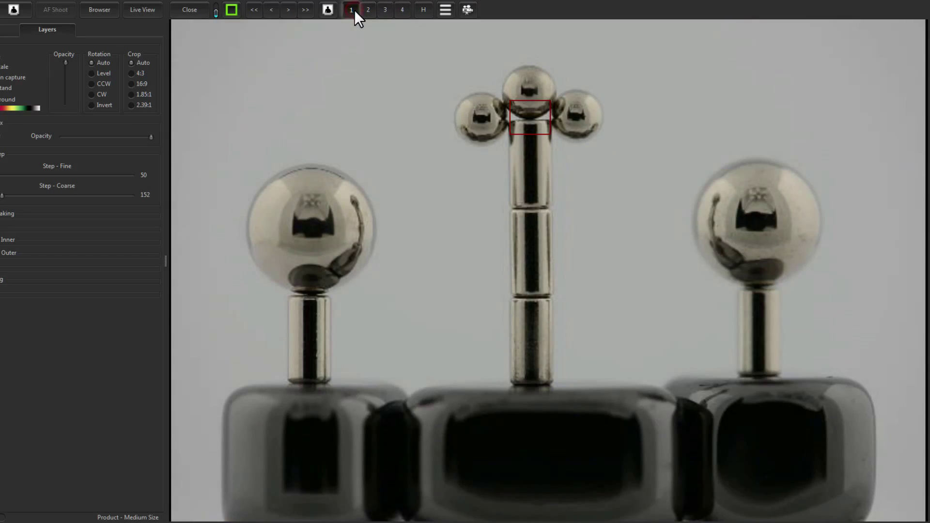
# Place the focus box on the upper segment of the centre column and magnify it through zoom levels 2 and 3.
pyautogui.click(531, 153)
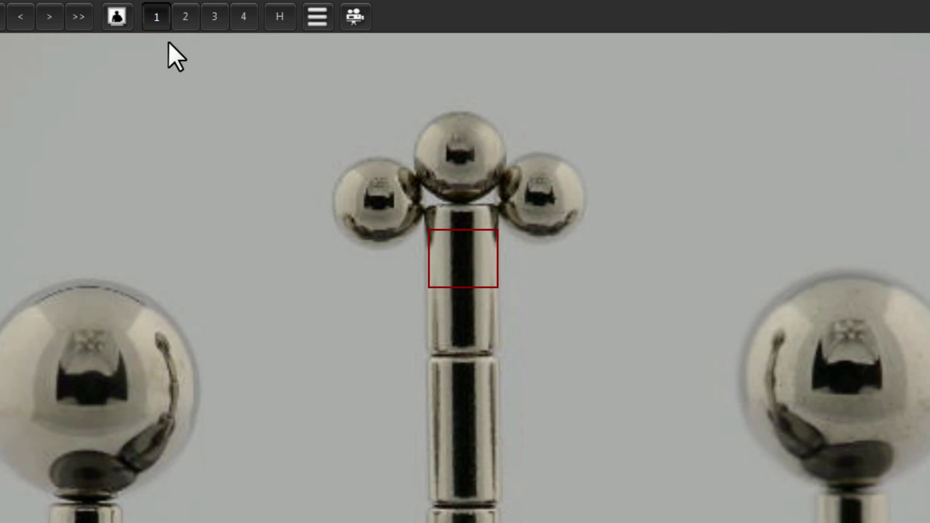
pyautogui.click(186, 19)
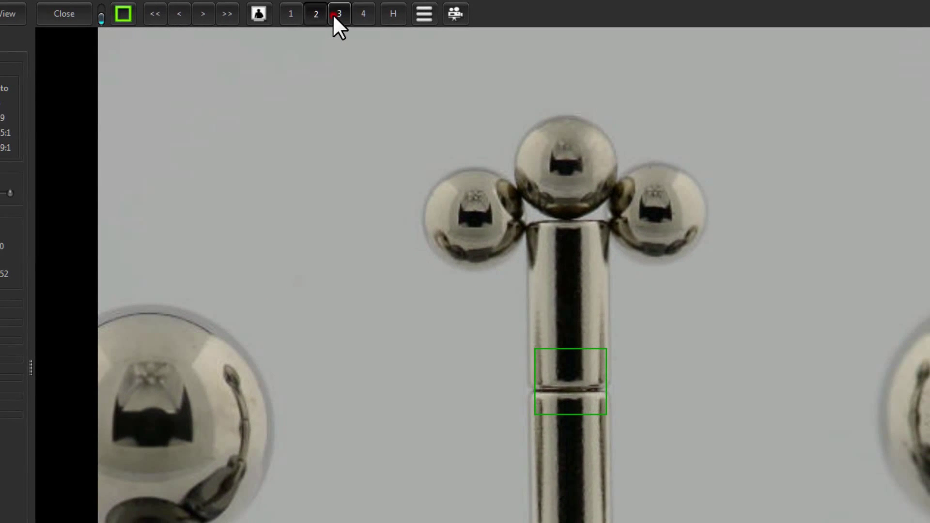
pyautogui.click(336, 15)
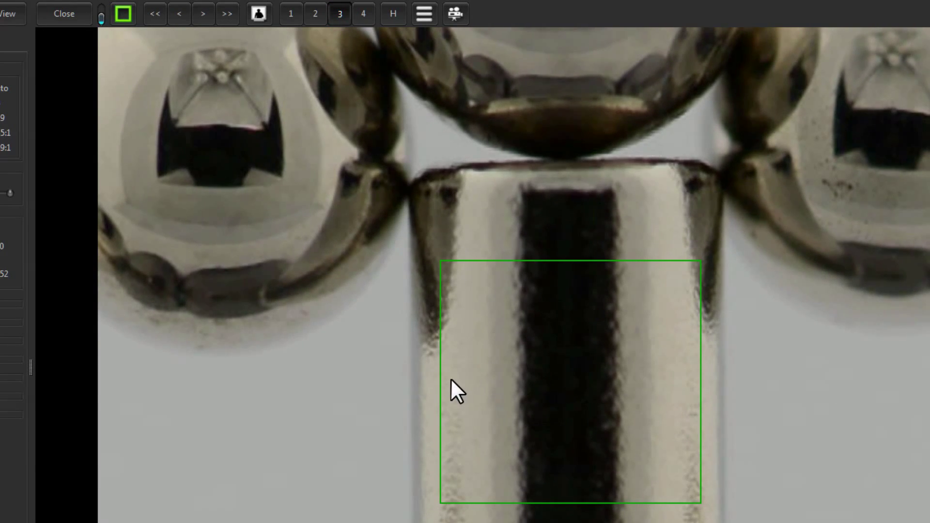
# Autofocus repeatedly on the upper column segment at zoom level 3.
pyautogui.click(569, 377)
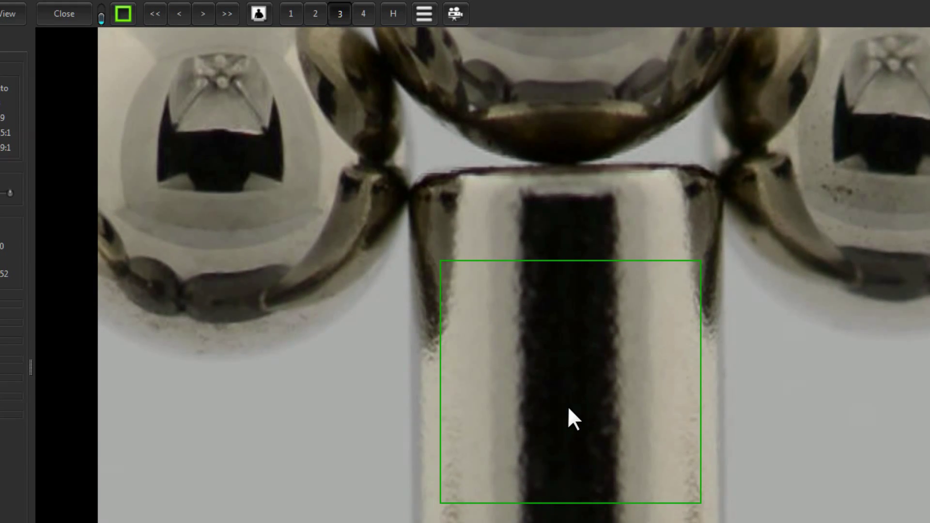
pyautogui.click(568, 402)
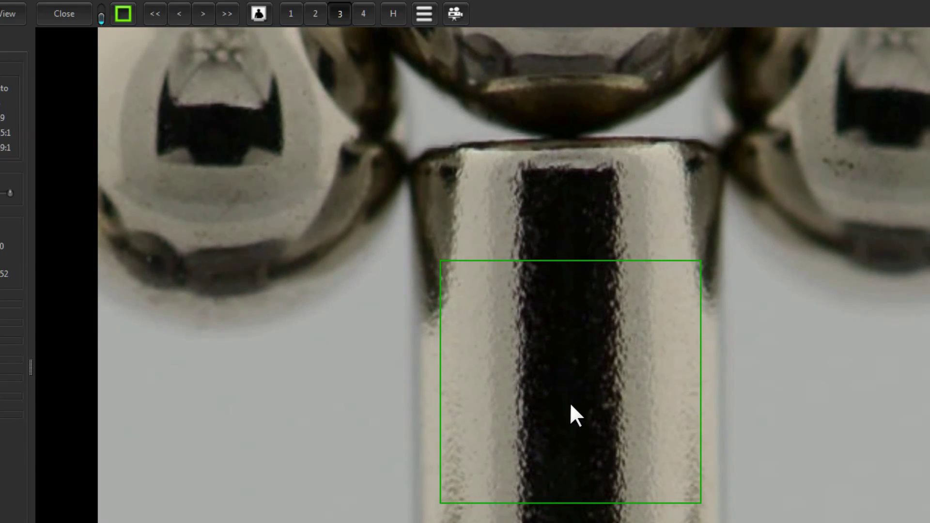
pyautogui.click(558, 385)
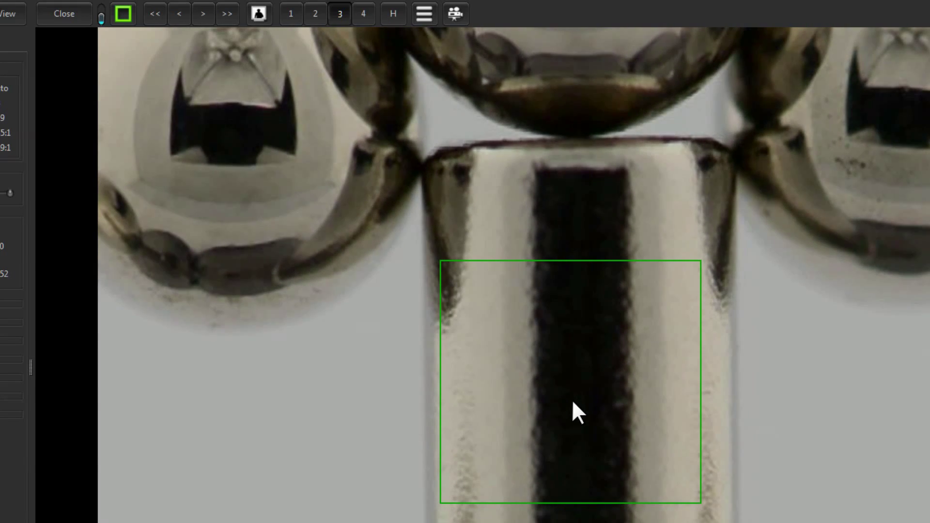
pyautogui.click(573, 389)
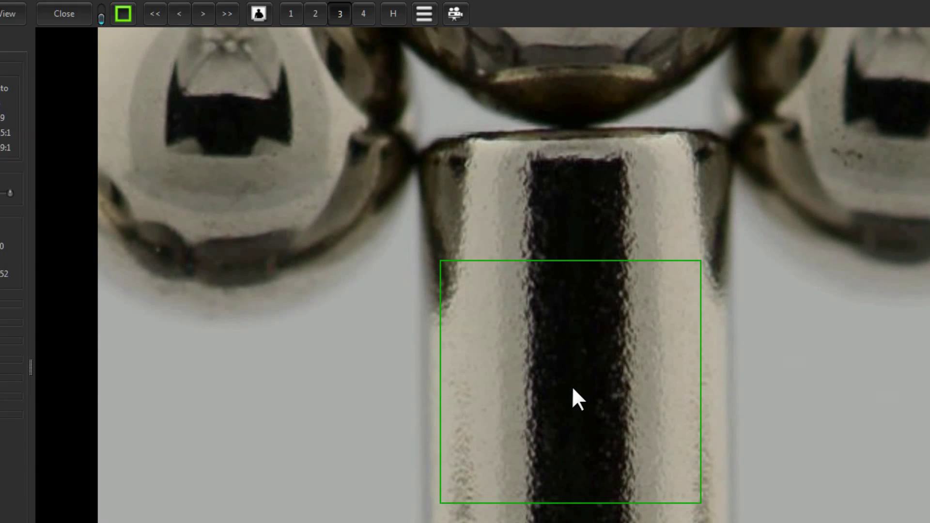
pyautogui.click(573, 389)
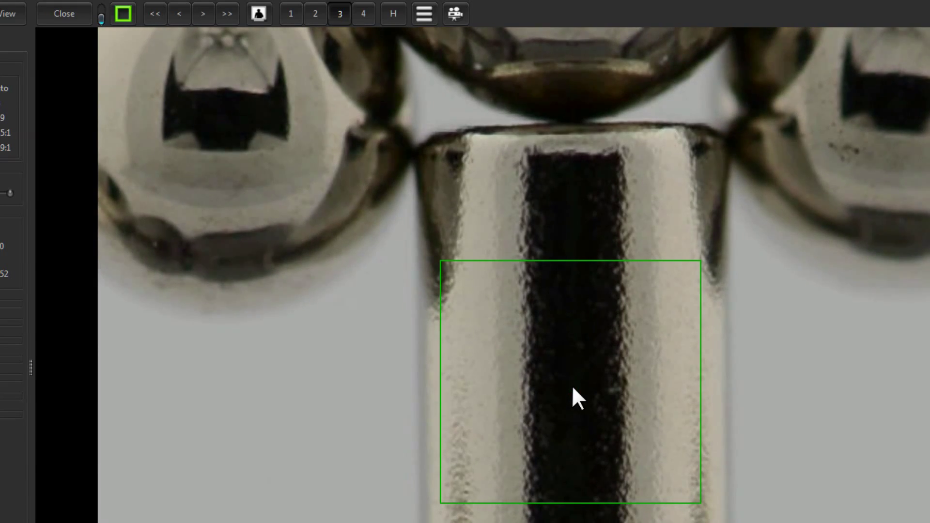
pyautogui.click(573, 388)
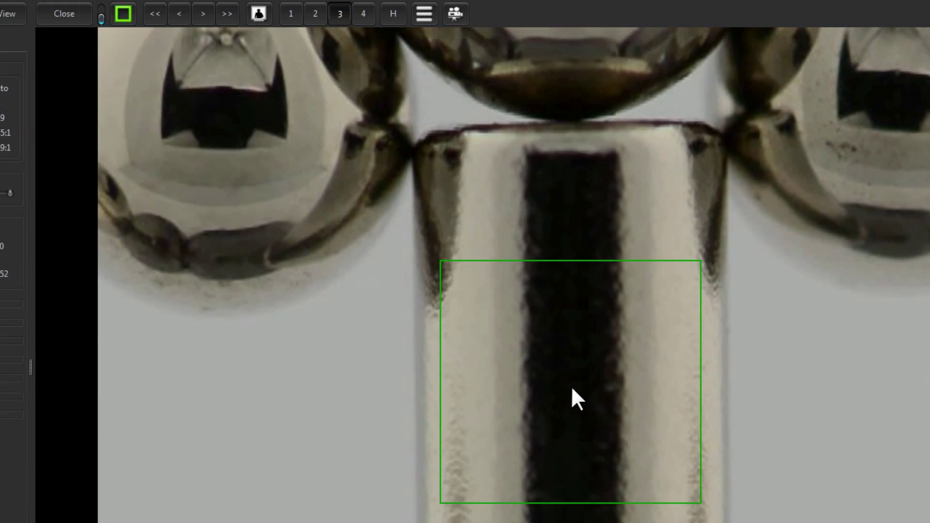
pyautogui.click(571, 386)
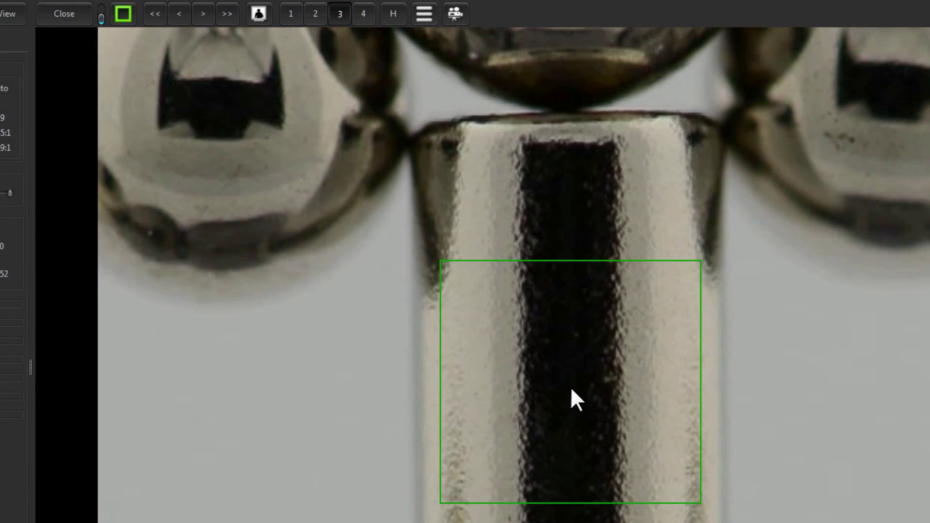
pyautogui.click(570, 387)
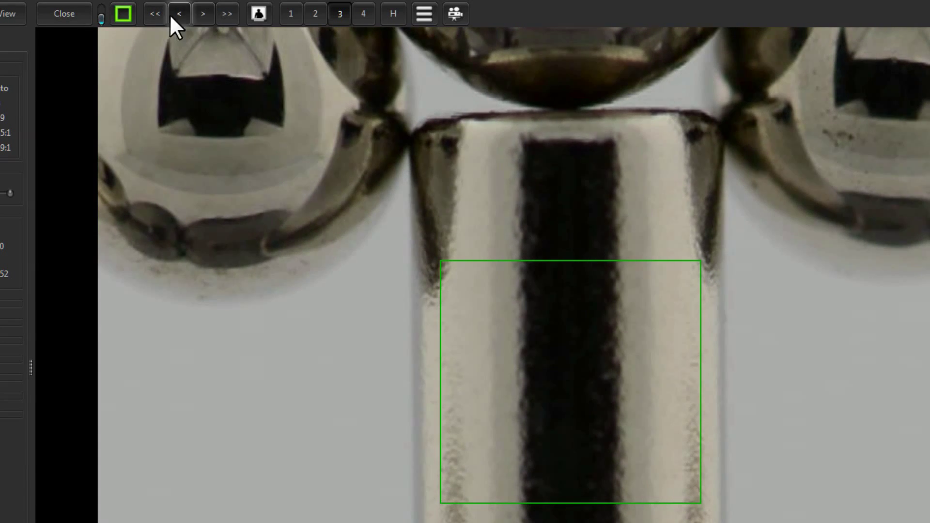
# Adjust the focus manually with one fine step forward and several fine steps back.
pyautogui.click(201, 15)
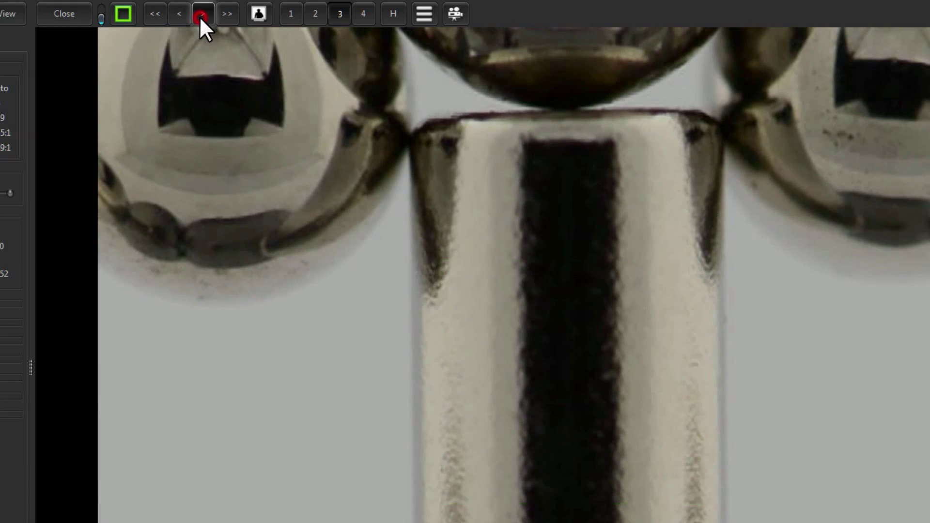
pyautogui.click(179, 15)
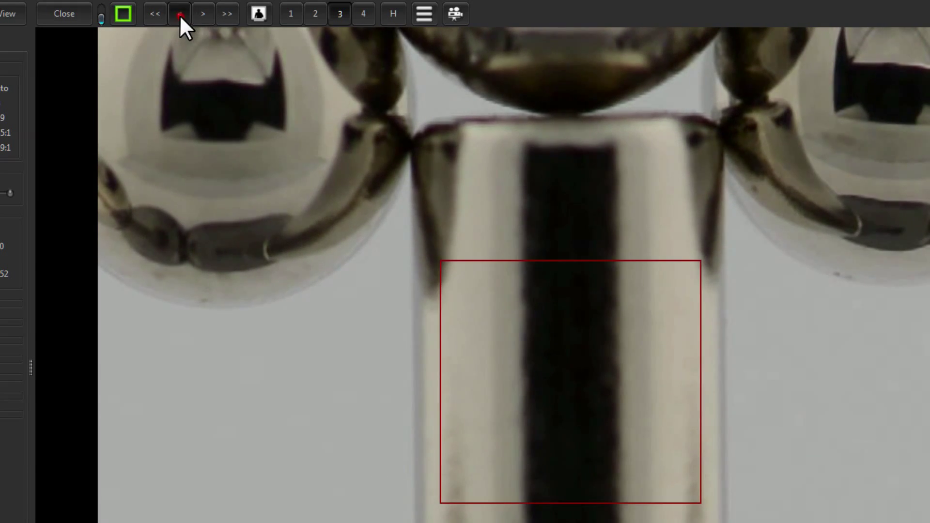
pyautogui.click(180, 14)
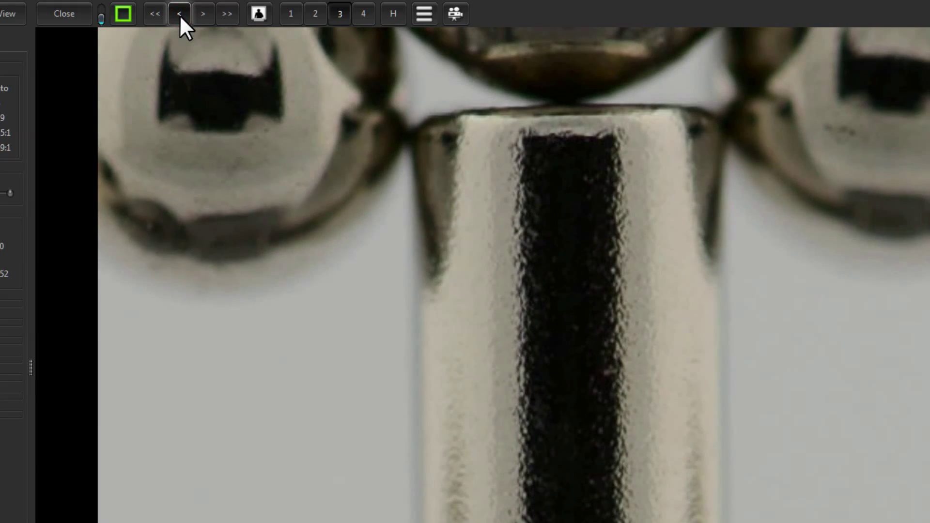
pyautogui.click(180, 14)
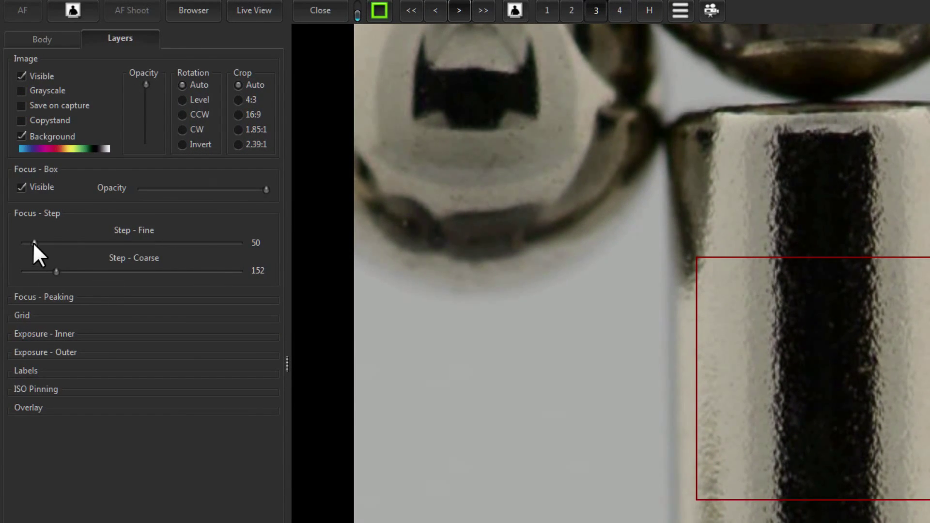
# Set the fine focus step to 17 and refine the column's focus with small steps in both directions.
pyautogui.moveTo(32, 243); pyautogui.dragTo(26, 245)
pyautogui.click(431, 14)
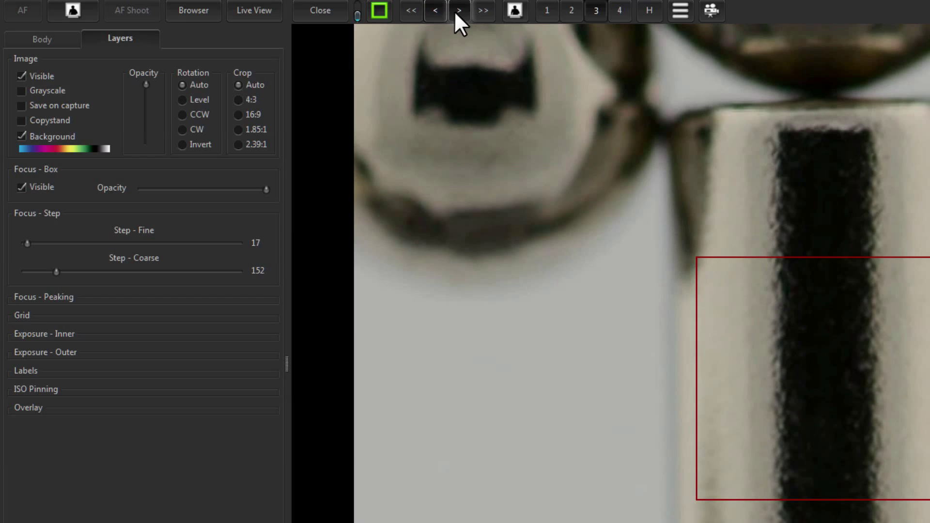
pyautogui.click(456, 13)
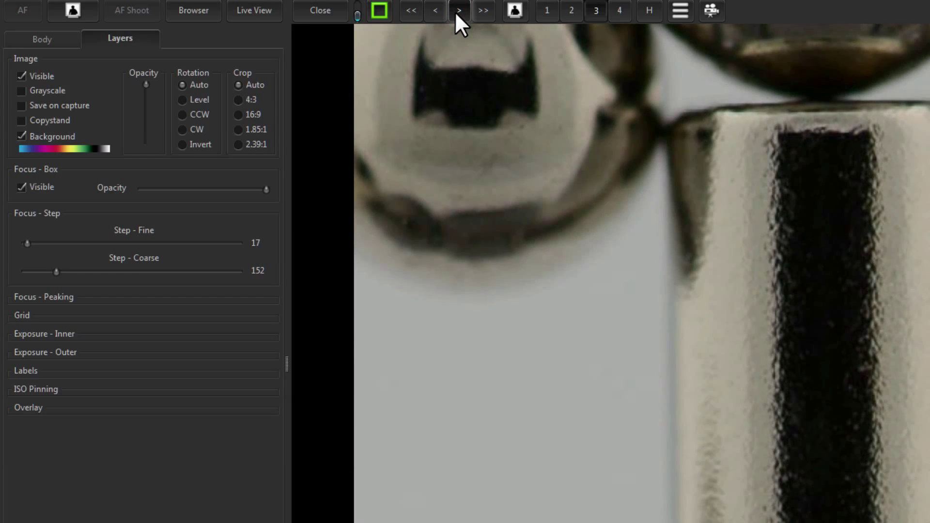
pyautogui.click(456, 11)
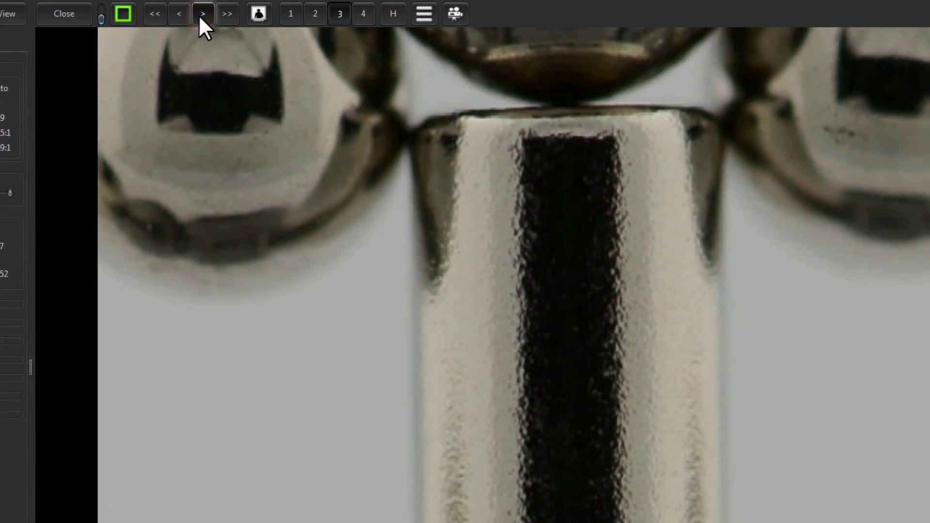
pyautogui.click(200, 15)
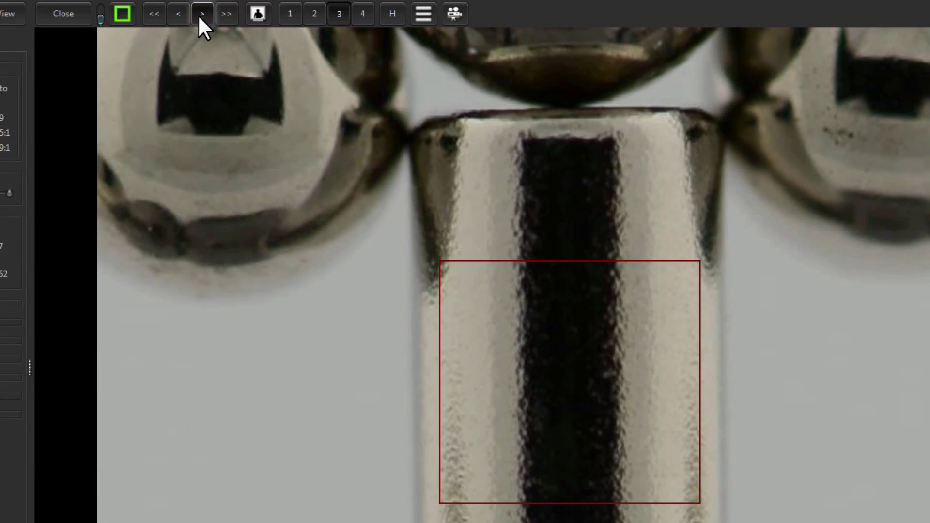
pyautogui.click(178, 14)
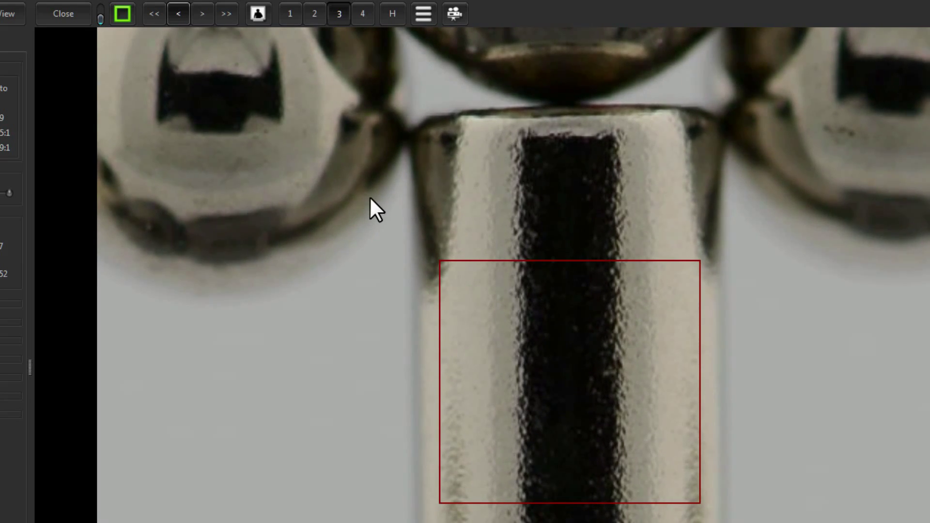
# Return to zoom level 1 and move the focus box across the background on both sides, ending on the upper column segment.
pyautogui.click(294, 12)
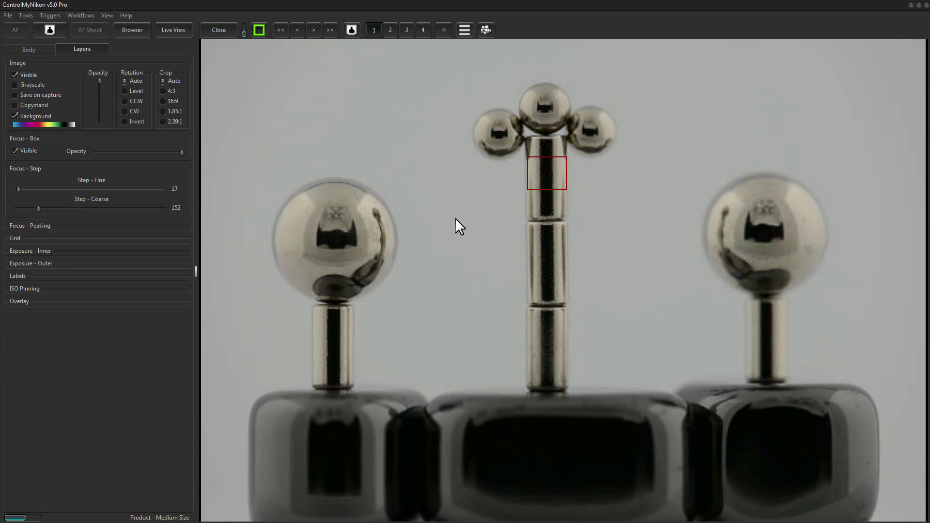
pyautogui.click(424, 191)
pyautogui.click(442, 293)
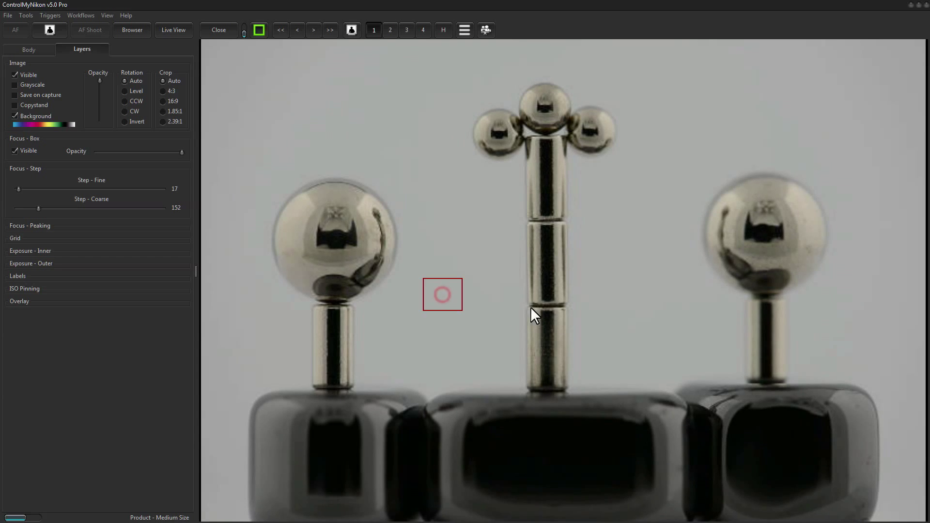
pyautogui.click(630, 307)
pyautogui.click(634, 256)
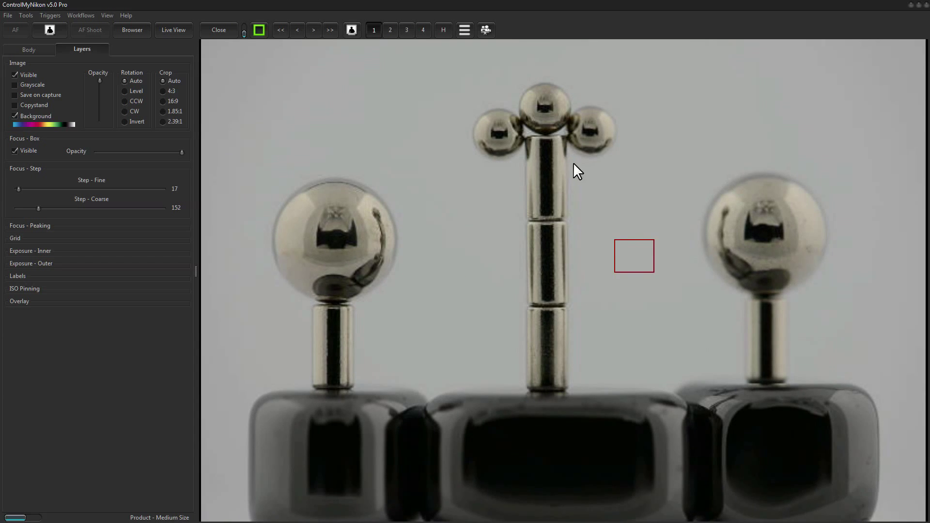
pyautogui.click(546, 132)
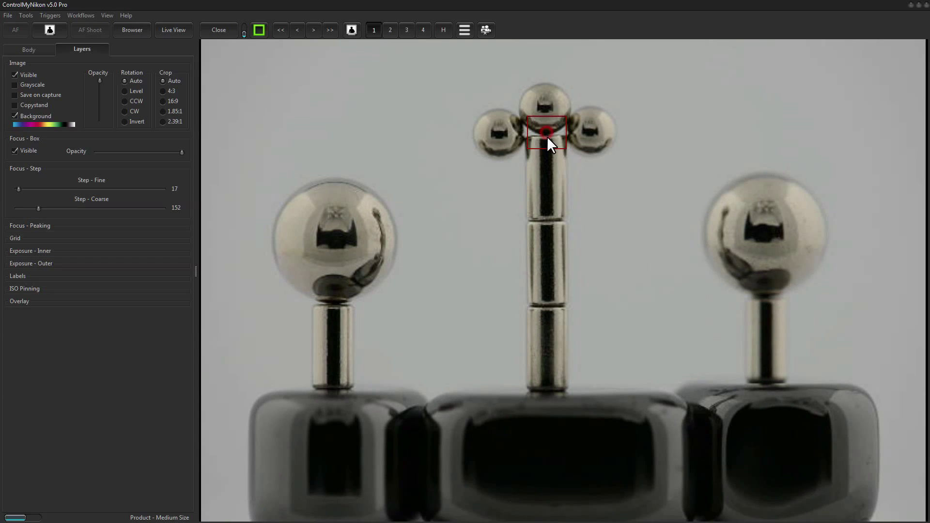
pyautogui.click(546, 173)
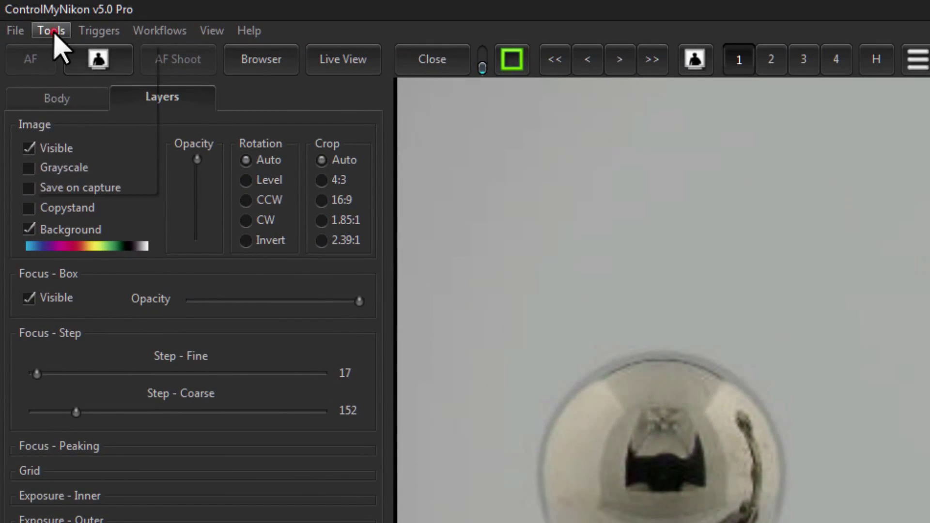
# Open the shortcuts list, enlarge its window and bring the Live View (LV) entries into view.
pyautogui.click(51, 31)
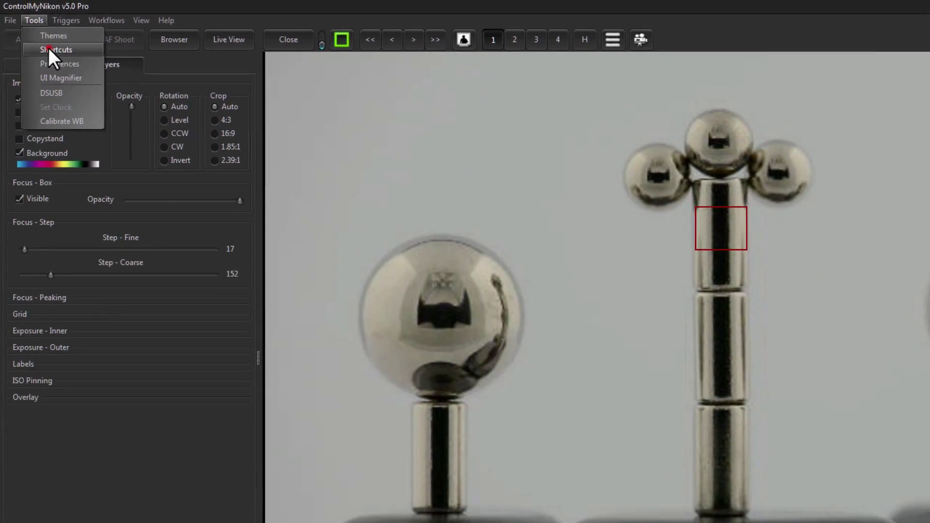
pyautogui.click(69, 71)
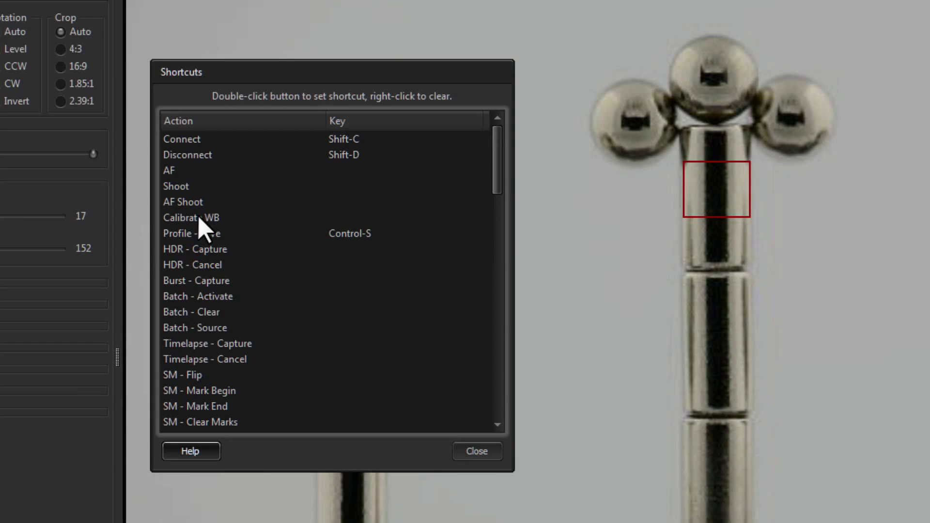
pyautogui.moveTo(501, 163); pyautogui.dragTo(505, 298)
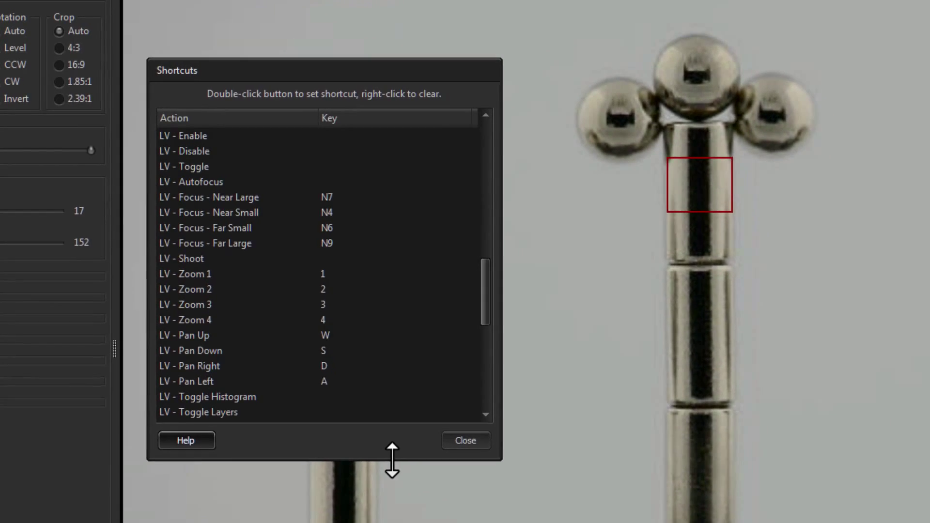
pyautogui.moveTo(393, 460); pyautogui.dragTo(436, 522)
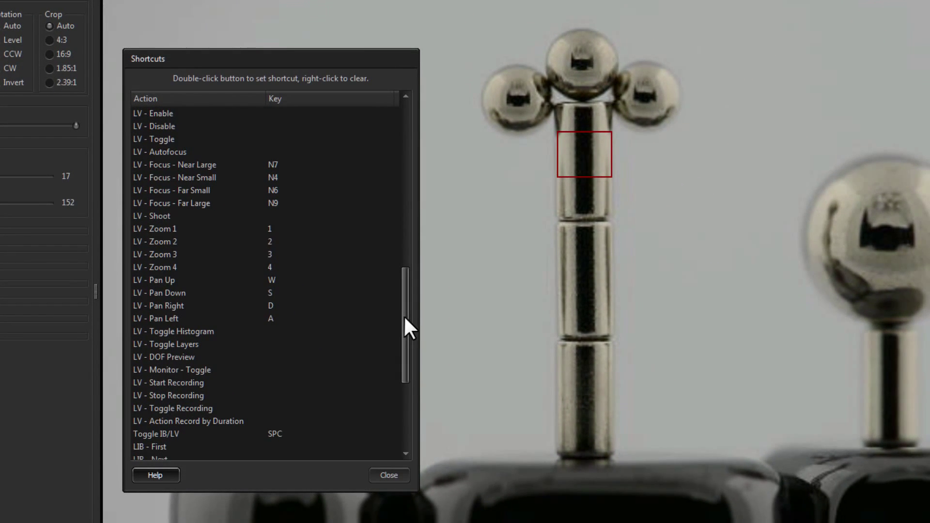
pyautogui.moveTo(404, 315); pyautogui.dragTo(406, 315)
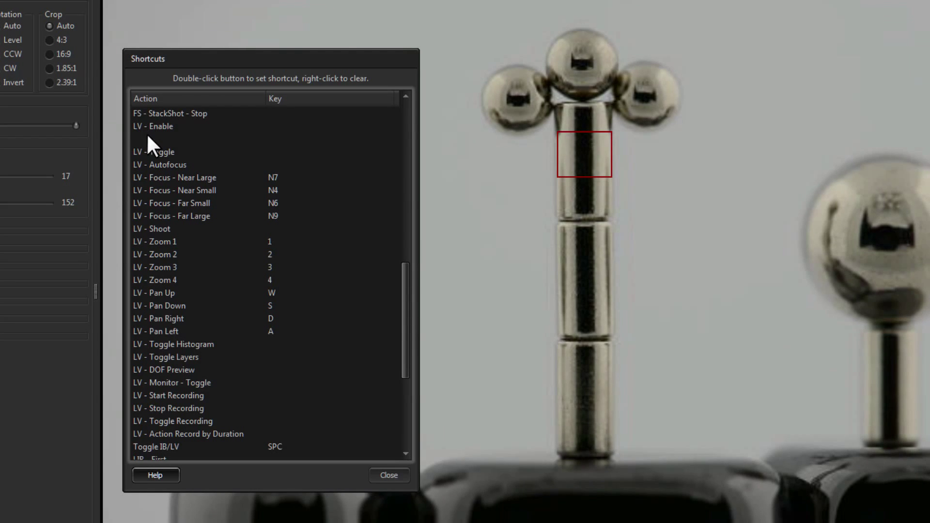
# Review the shortcut entries for Live View enable, disable, toggle, autofocus and the near and far focus steps.
pyautogui.click(264, 127)
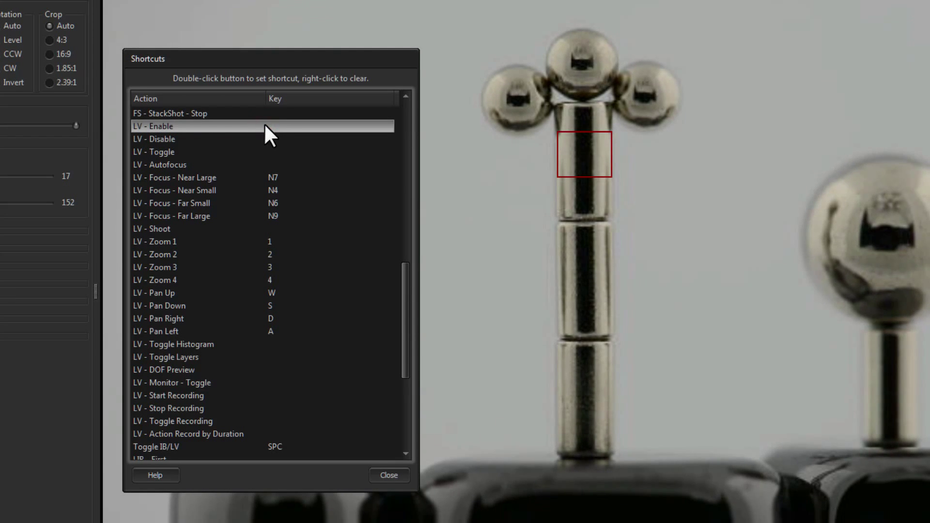
pyautogui.click(273, 140)
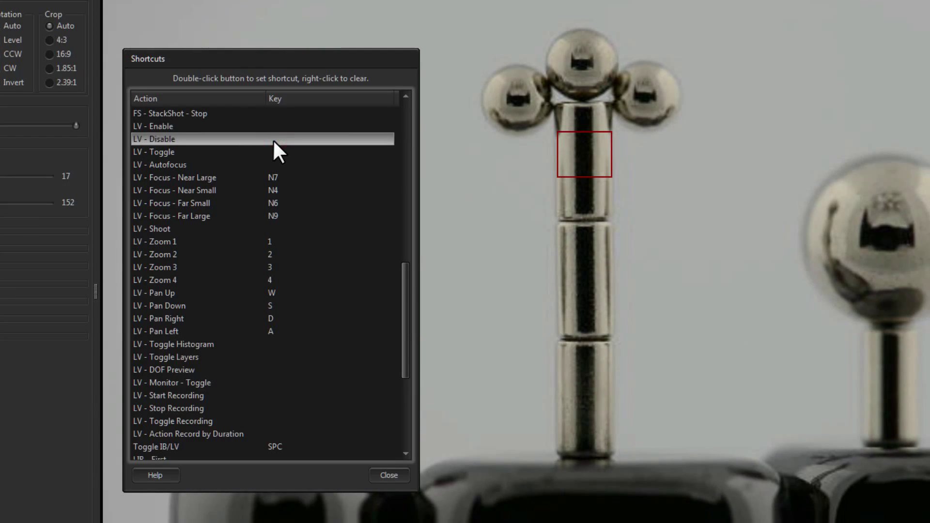
pyautogui.click(270, 152)
pyautogui.click(268, 165)
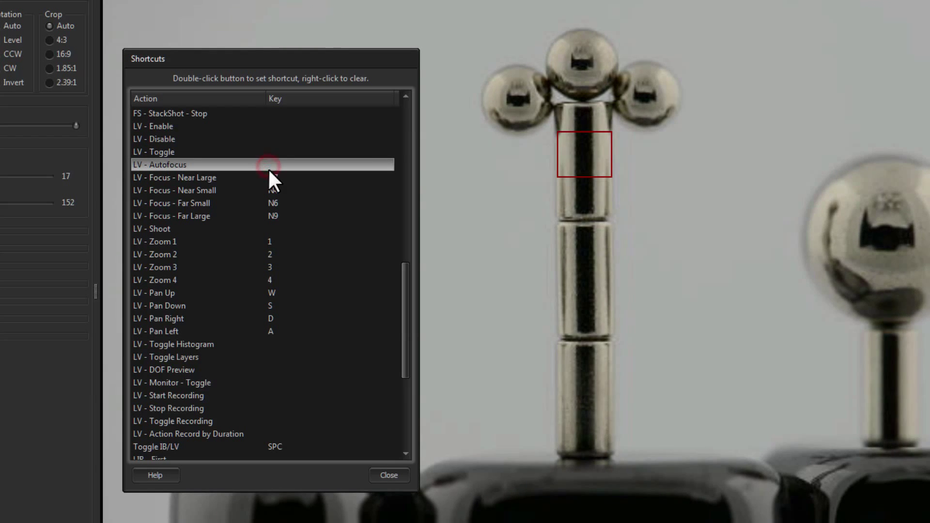
pyautogui.click(284, 179)
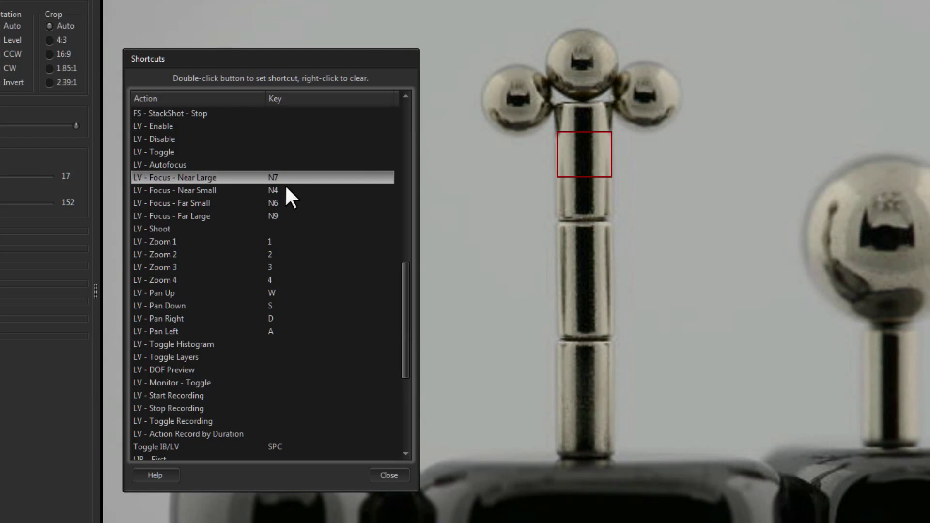
pyautogui.click(284, 189)
pyautogui.click(281, 202)
pyautogui.click(282, 216)
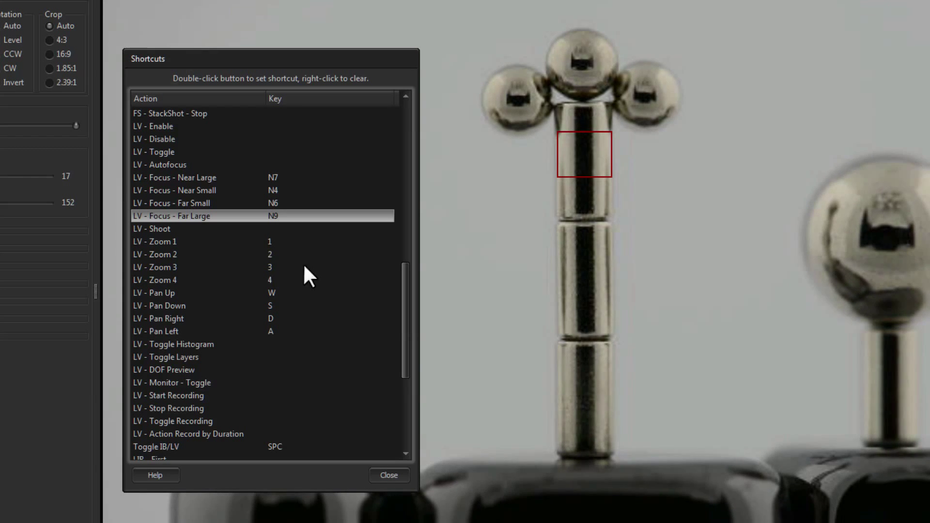
# Review the shortcut entries for Live View zoom, pan and histogram, and close the shortcuts list.
pyautogui.click(288, 246)
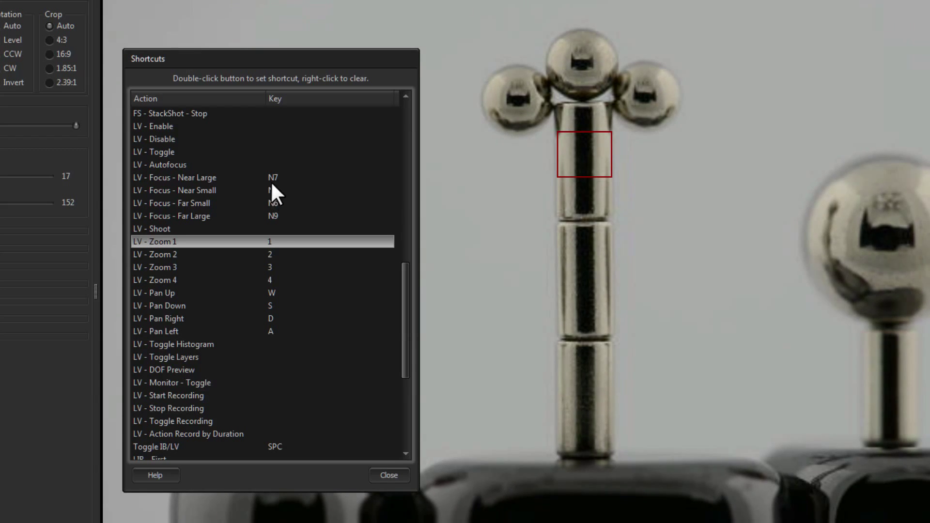
pyautogui.click(277, 290)
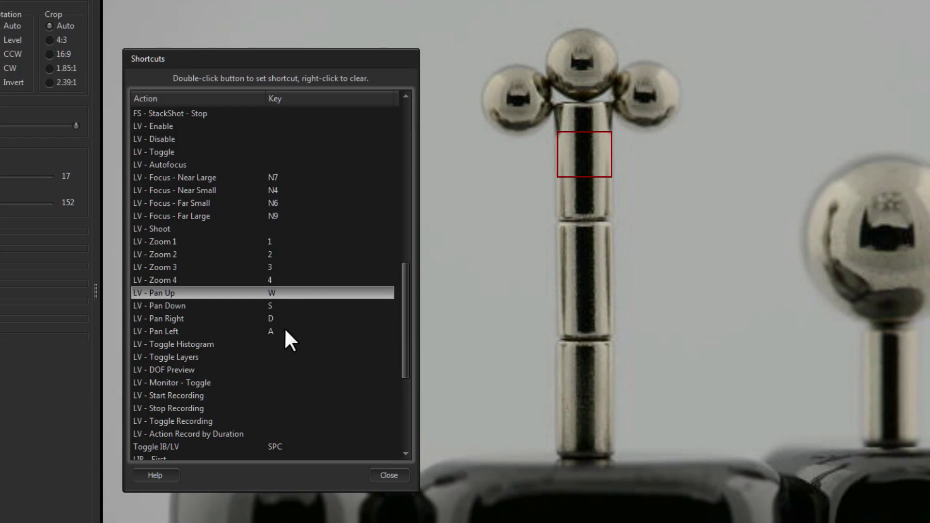
pyautogui.click(297, 343)
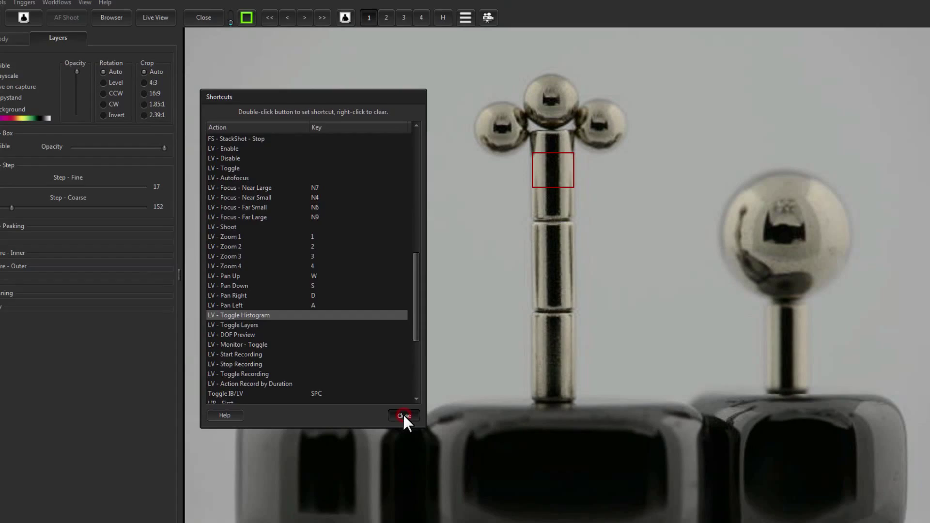
pyautogui.click(389, 476)
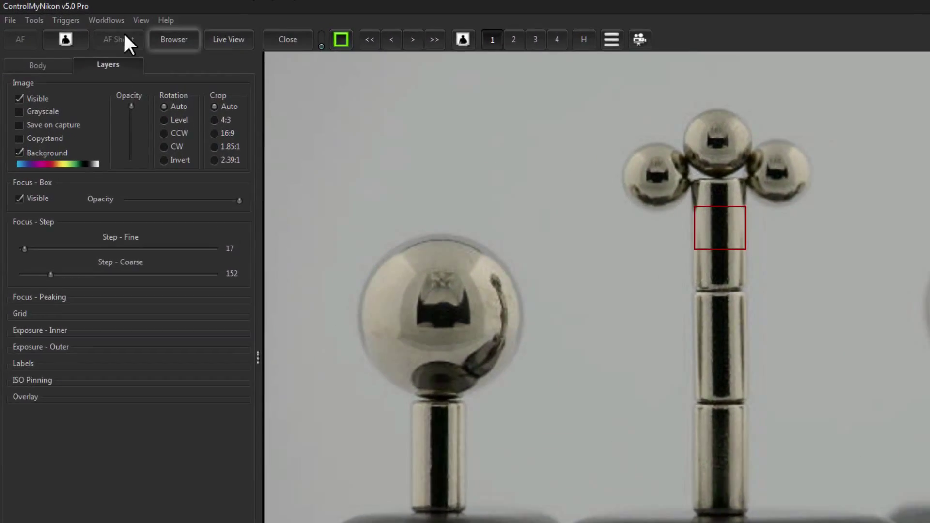
# Enable restarting live view after countdown timer shutdown in the Live View preferences.
pyautogui.click(34, 20)
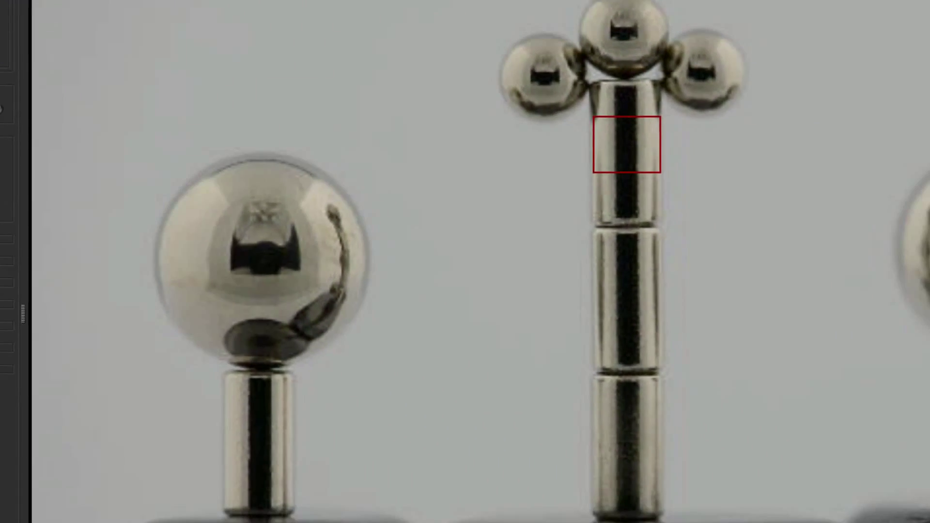
pyautogui.click(313, 86)
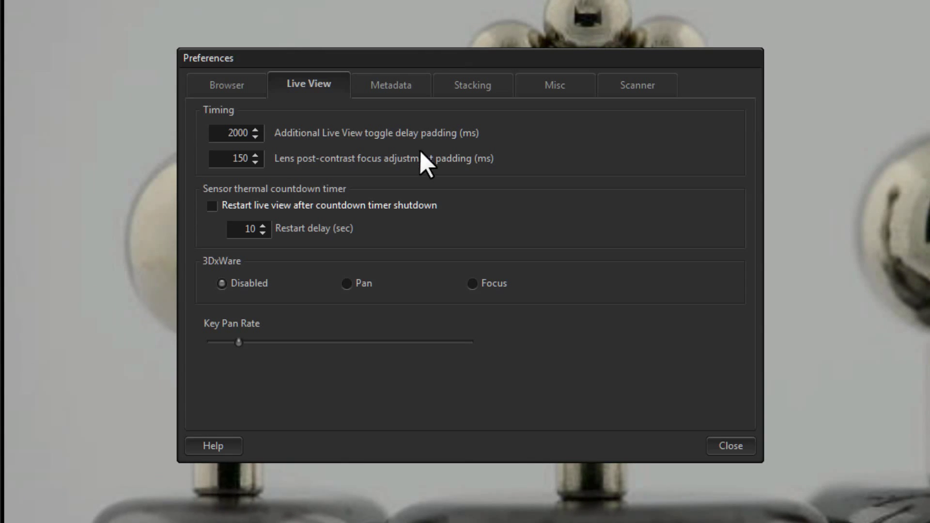
pyautogui.click(212, 206)
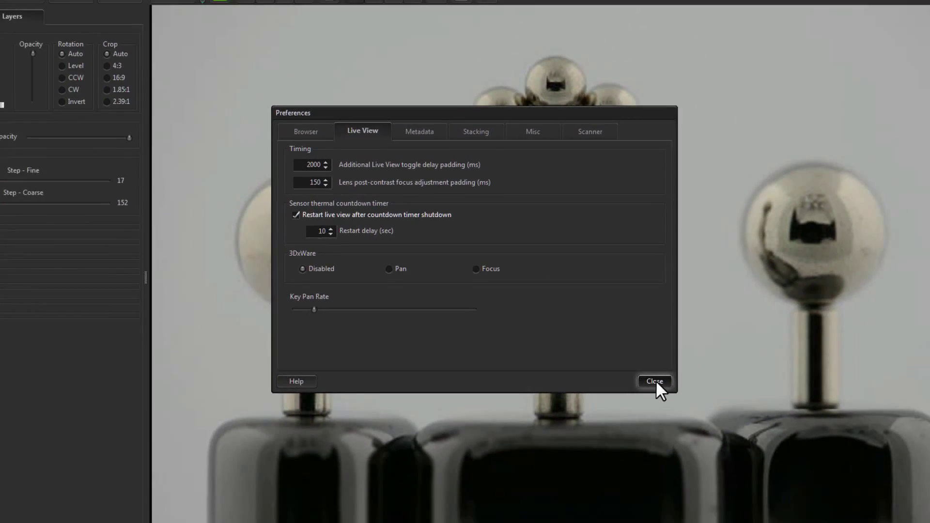
pyautogui.click(731, 446)
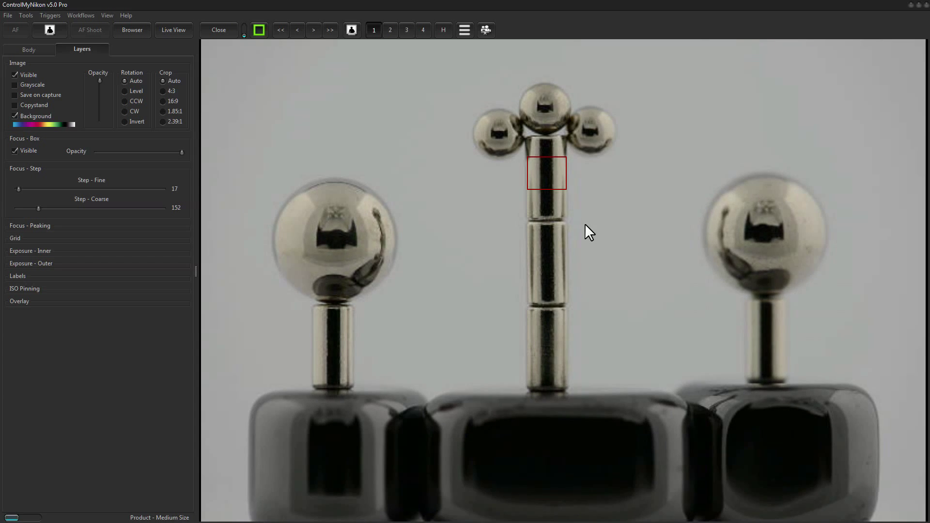
# Nudge the focus box left, right, down and up around the upper column segment.
pyautogui.press('Left')
pyautogui.press('Left')
pyautogui.press('Left')
pyautogui.press('Left')
pyautogui.press('Left')
pyautogui.press('Left')
pyautogui.press('Left')
pyautogui.press('Left')
pyautogui.press('Left')
pyautogui.press('Left')
pyautogui.press('Right')
pyautogui.press('Right')
pyautogui.press('Right')
pyautogui.press('Right')
pyautogui.press('Right')
pyautogui.press('Right')
pyautogui.press('Right')
pyautogui.press('Right')
pyautogui.press('Down')
pyautogui.press('Down')
pyautogui.press('Down')
pyautogui.press('Down')
pyautogui.press('Down')
pyautogui.press('Down')
pyautogui.press('Down')
pyautogui.press('Up')
pyautogui.press('Up')
pyautogui.press('Up')
pyautogui.press('Up')
pyautogui.press('Up')
pyautogui.press('Up')
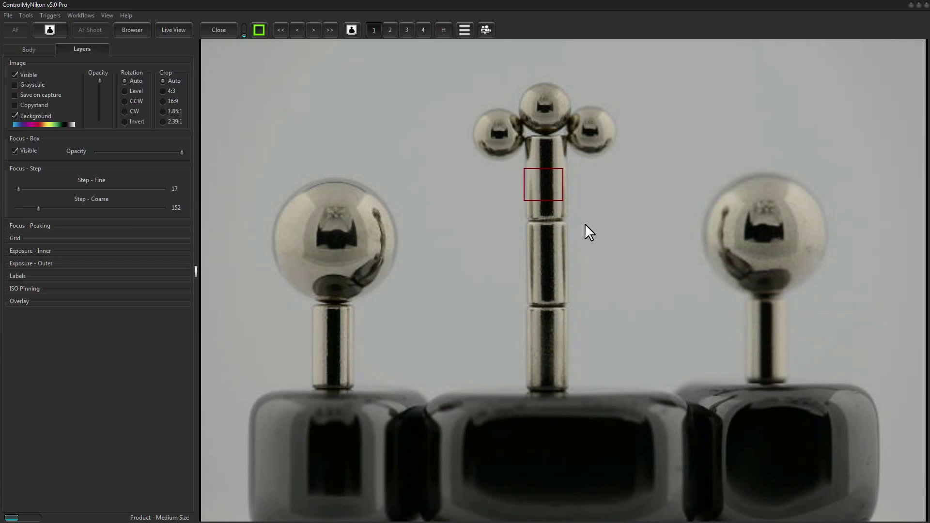
# Move the focus box down to the joint between the first and second column segments and centre it on the column.
pyautogui.press('Down')
pyautogui.press('Down')
pyautogui.press('Down')
pyautogui.press('Down')
pyautogui.press('Down')
pyautogui.press('Down')
pyautogui.press('Down')
pyautogui.press('Down')
pyautogui.press('Down')
pyautogui.press('Down')
pyautogui.press('Down')
pyautogui.press('Down')
pyautogui.press('Down')
pyautogui.press('Down')
pyautogui.press('Down')
pyautogui.press('Down')
pyautogui.press('Down')
pyautogui.press('Down')
pyautogui.press('Right')
pyautogui.press('Right')
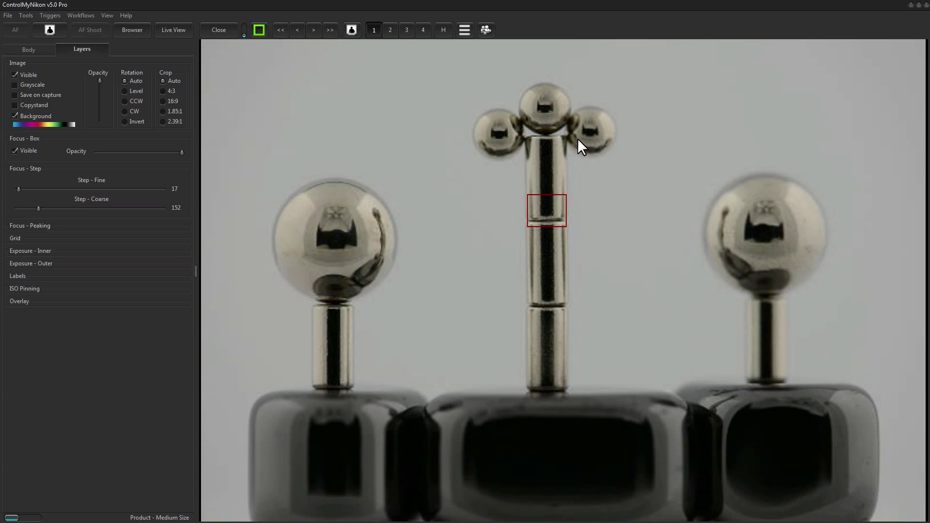
# Magnify the view to zoom level 3 and then 4, and lower the Key Pan Rate slightly in the Live View preferences.
pyautogui.click(407, 30)
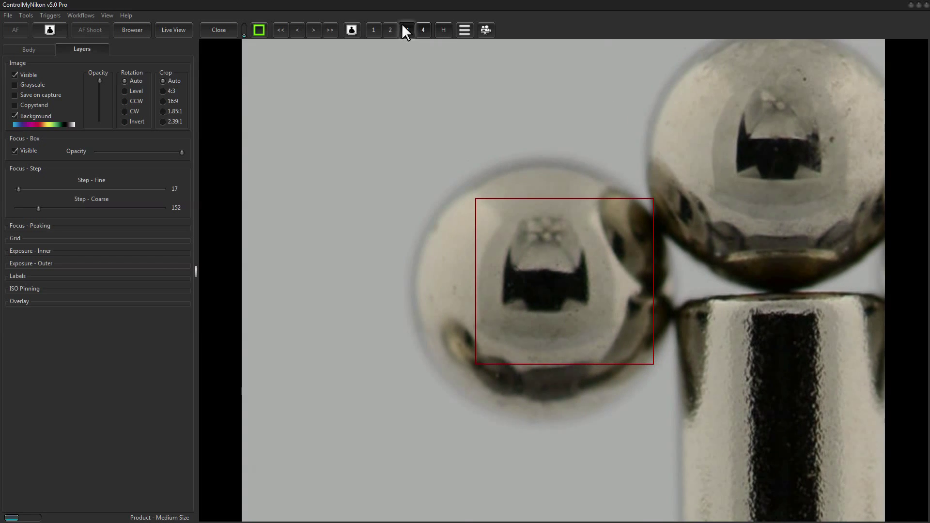
pyautogui.click(423, 30)
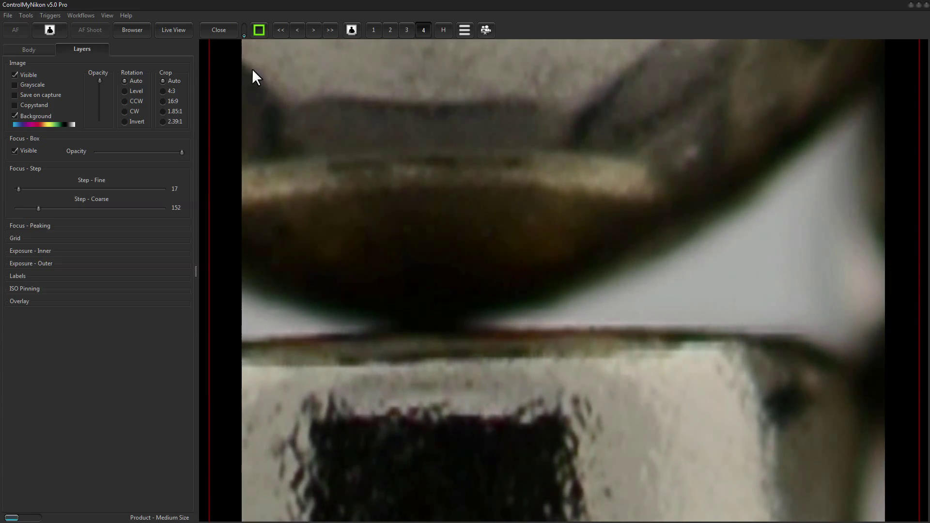
pyautogui.click(31, 13)
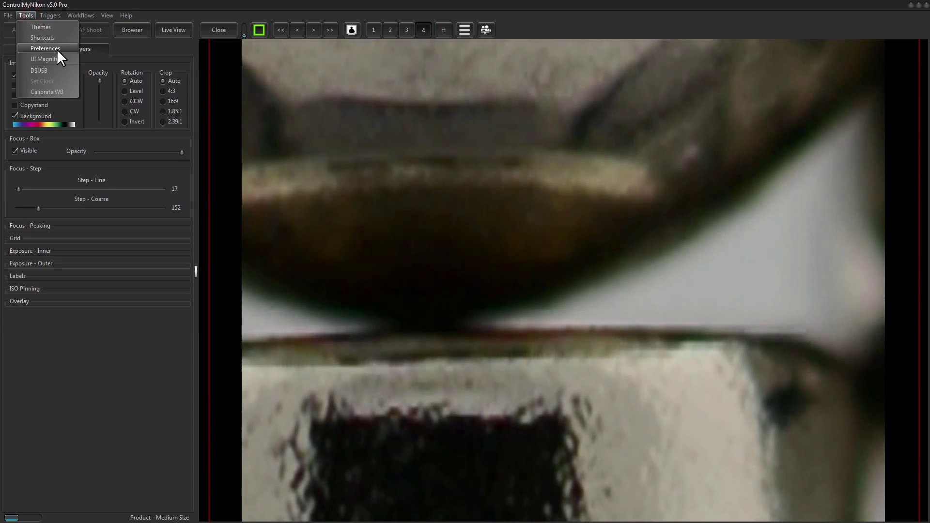
pyautogui.click(57, 48)
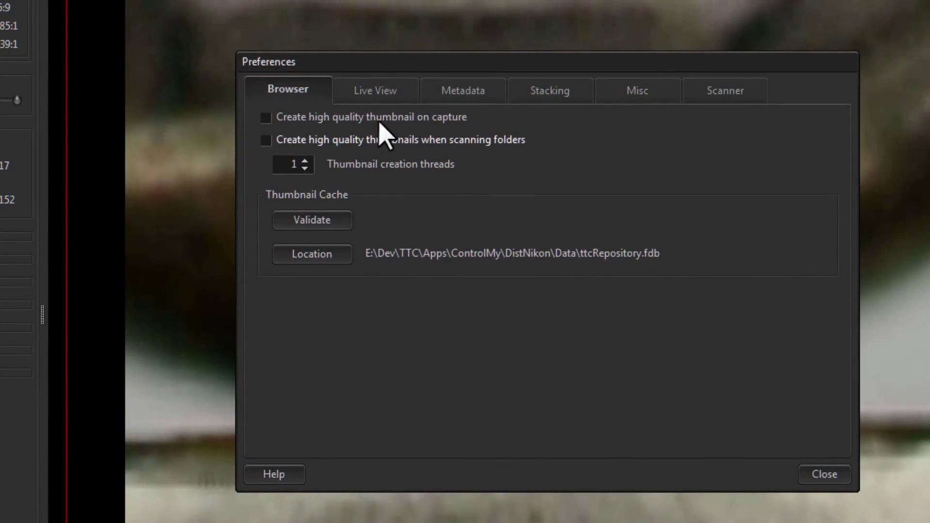
pyautogui.click(396, 90)
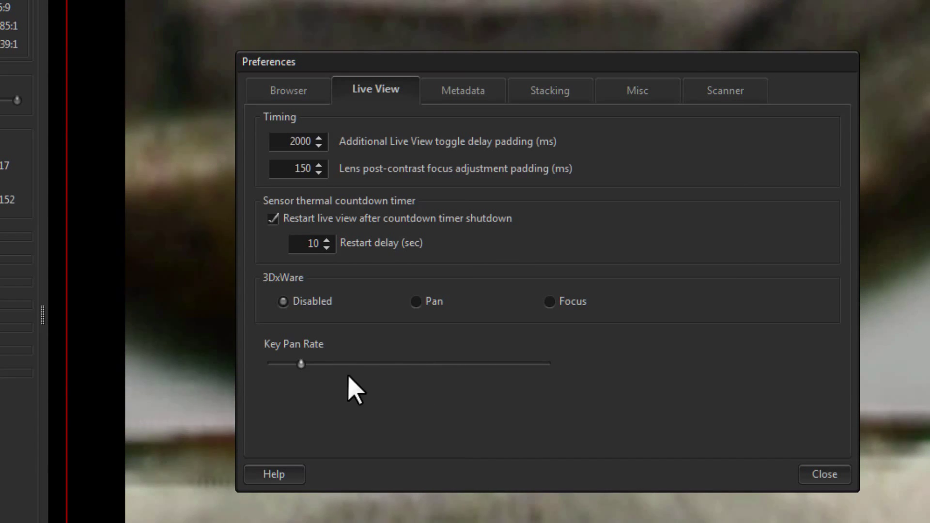
pyautogui.click(301, 365)
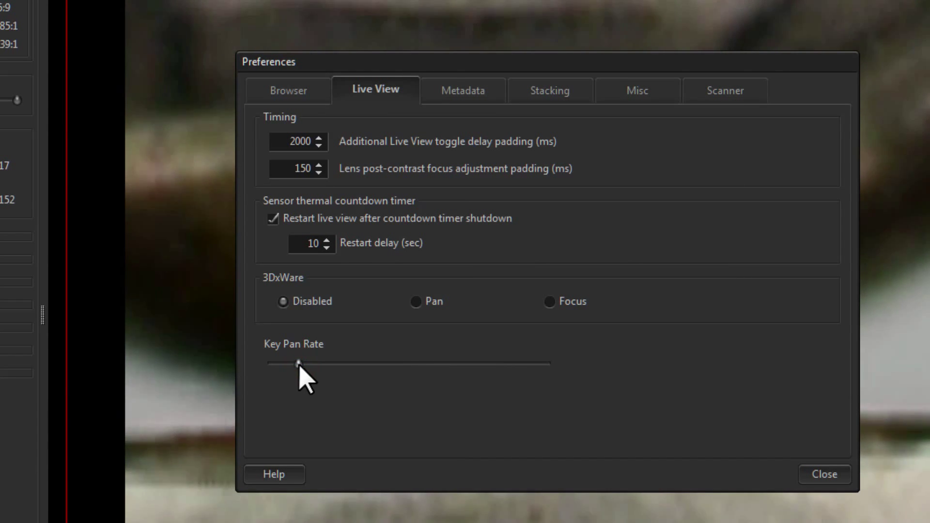
pyautogui.moveTo(301, 366); pyautogui.dragTo(286, 367)
pyautogui.click(818, 475)
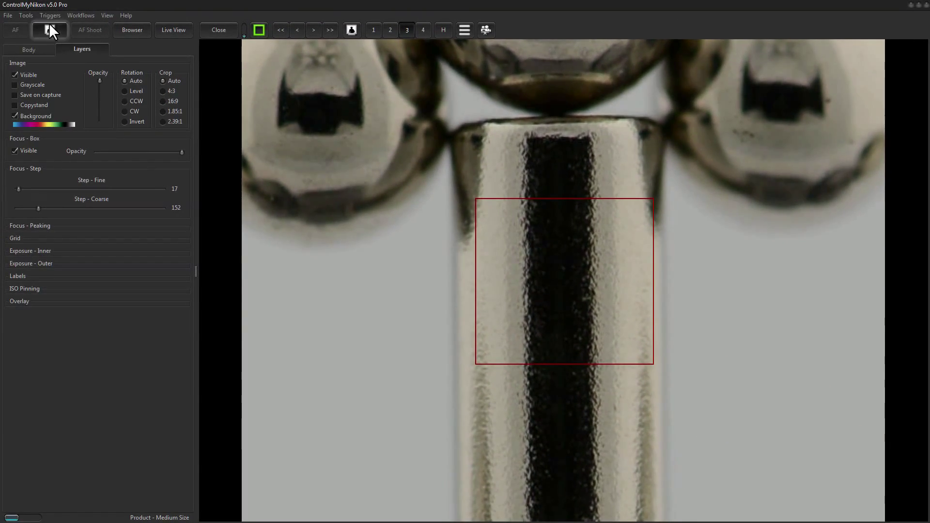
# Cycle the 3DxWare mode in the Live View preferences through Pan and Focus, ending on Disabled.
pyautogui.click(27, 15)
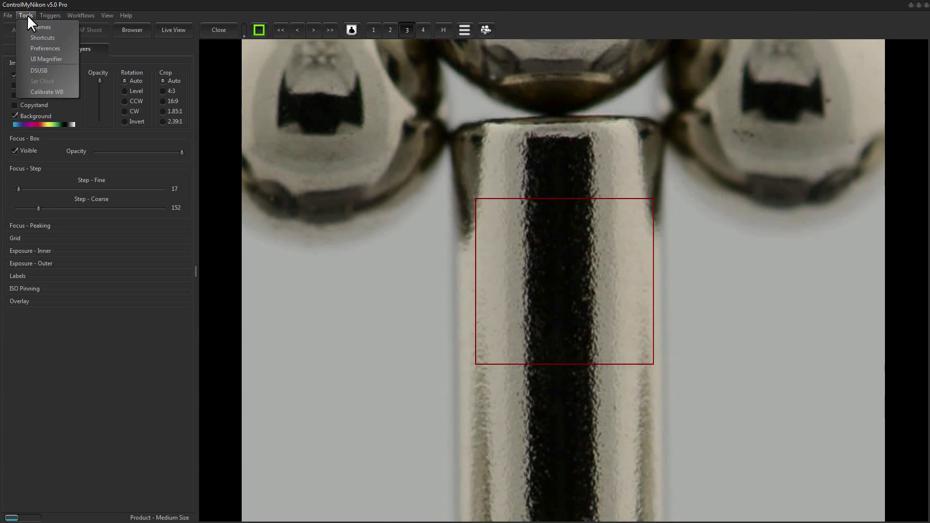
pyautogui.click(45, 47)
pyautogui.click(385, 151)
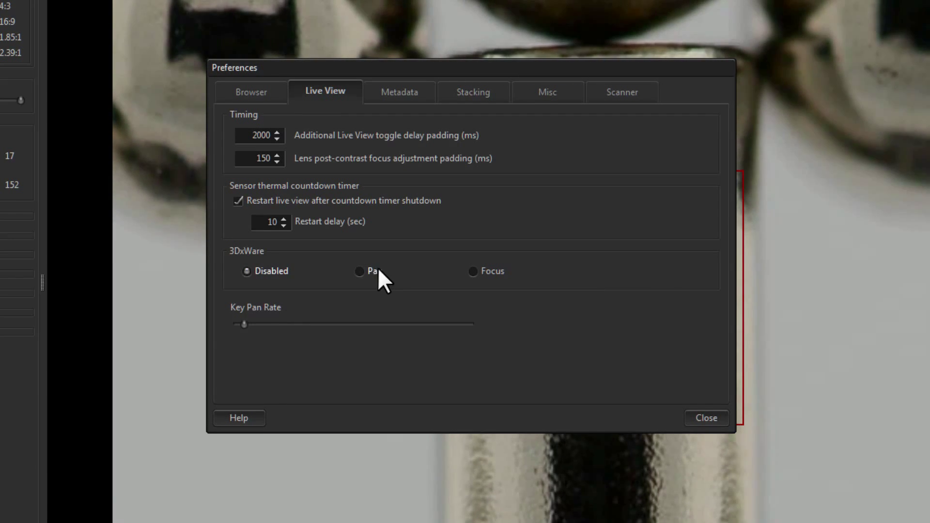
pyautogui.click(363, 272)
pyautogui.click(474, 271)
pyautogui.click(248, 270)
pyautogui.click(361, 271)
pyautogui.click(474, 270)
pyautogui.click(247, 271)
pyautogui.click(379, 271)
pyautogui.click(479, 270)
pyautogui.click(247, 270)
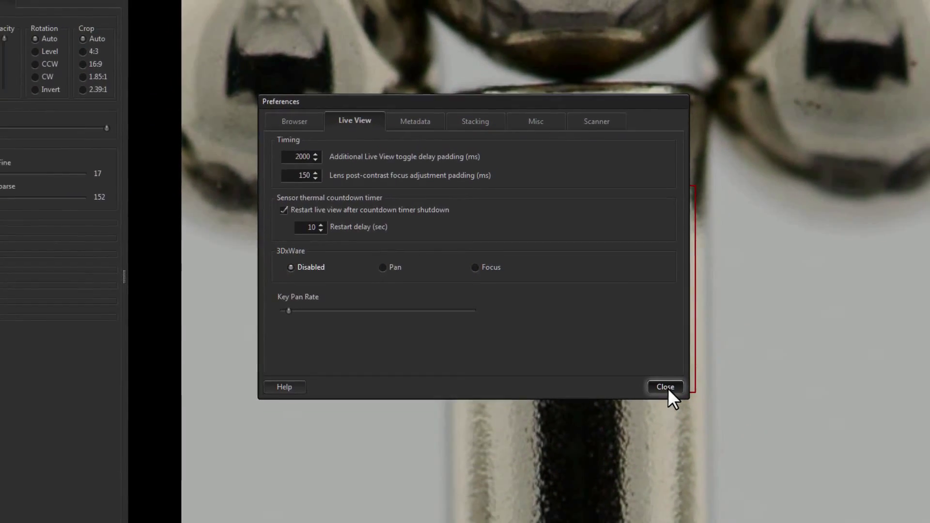
pyautogui.click(705, 417)
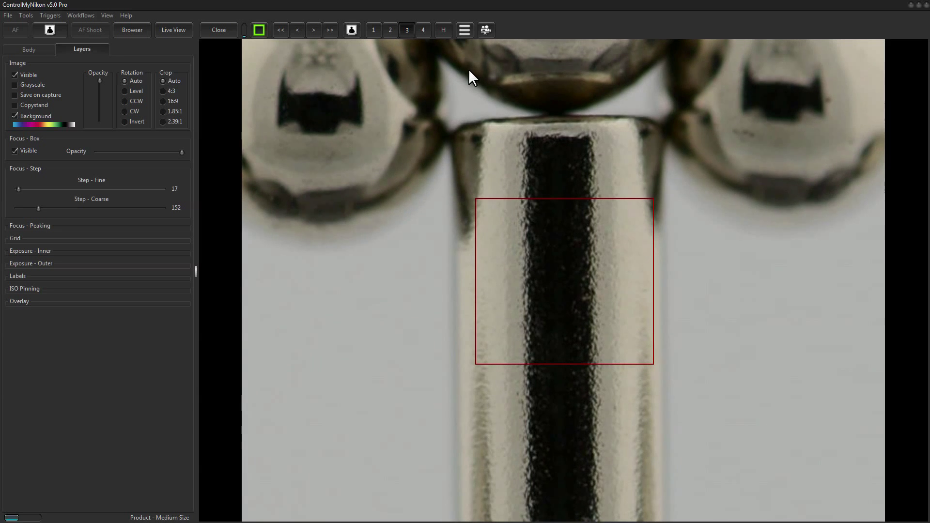
# Return to zoom level 1, hide the histogram and toggle movie recording.
pyautogui.press('1')
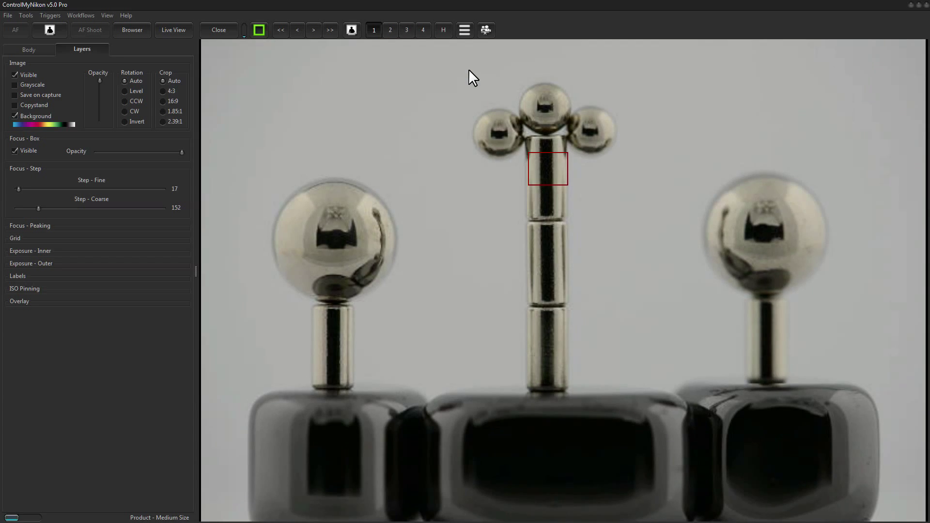
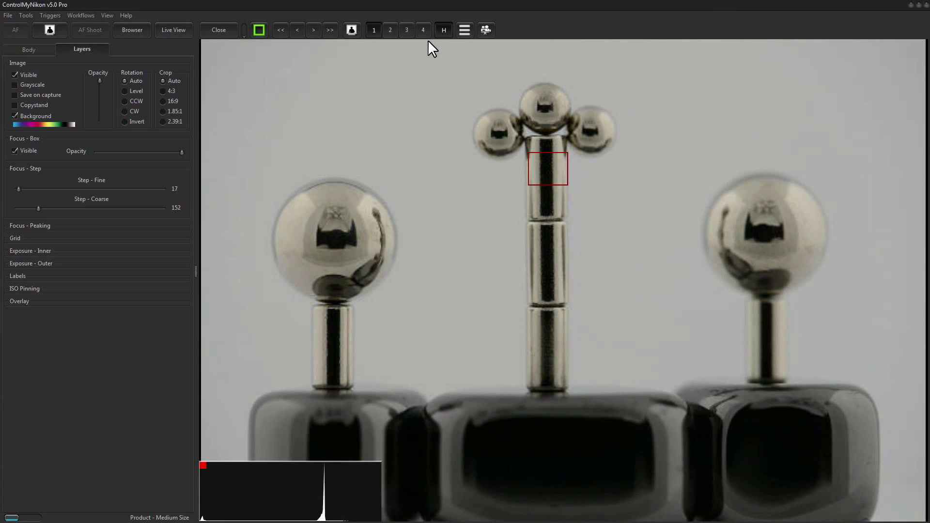
pyautogui.click(444, 30)
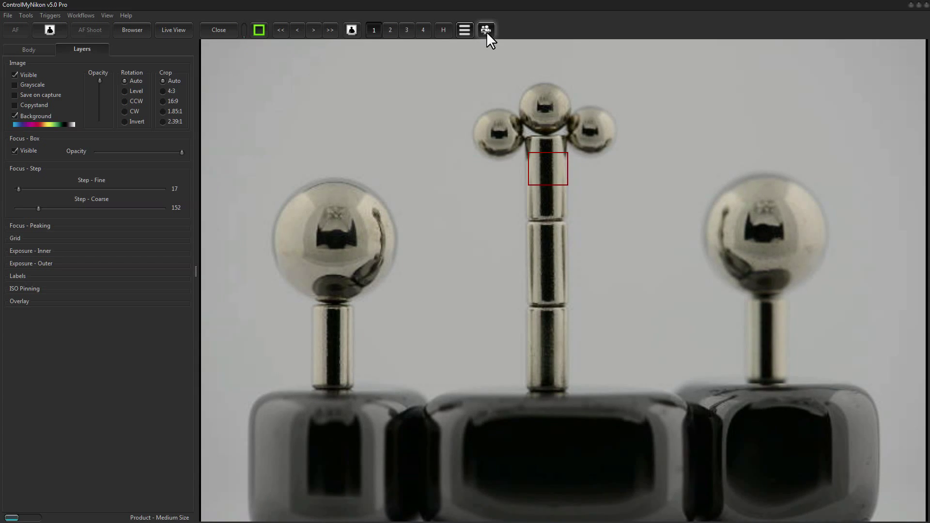
pyautogui.click(485, 30)
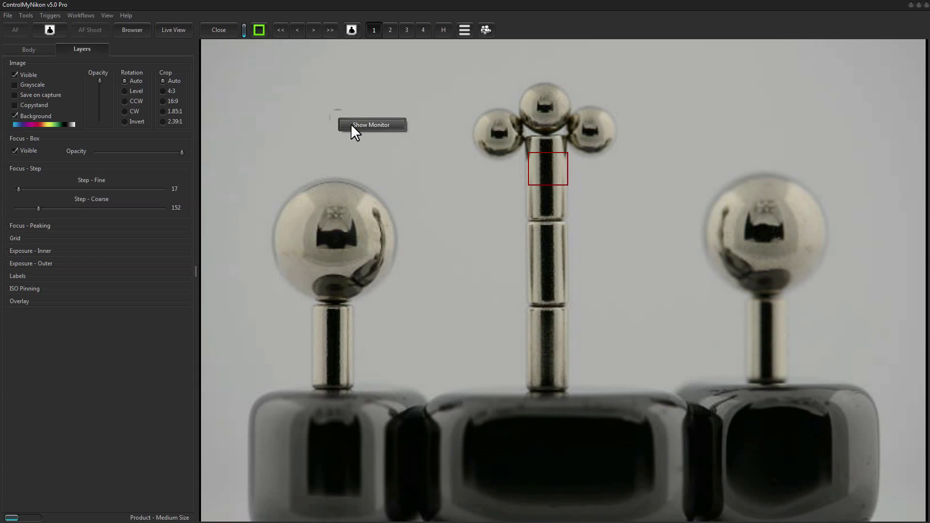
# Show the Live View Monitor, enlarge it to cover most of the live image, and move it lower over the main view.
pyautogui.click(380, 125)
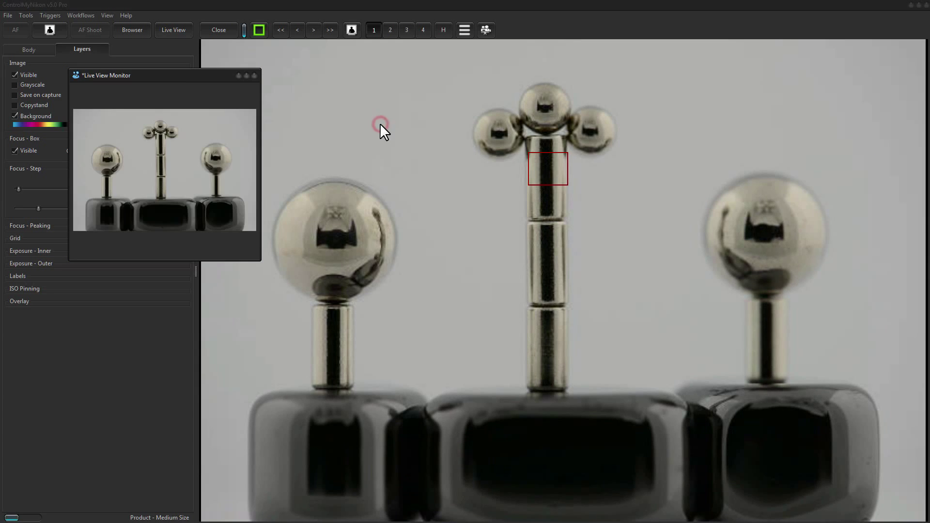
pyautogui.moveTo(184, 81); pyautogui.dragTo(341, 68)
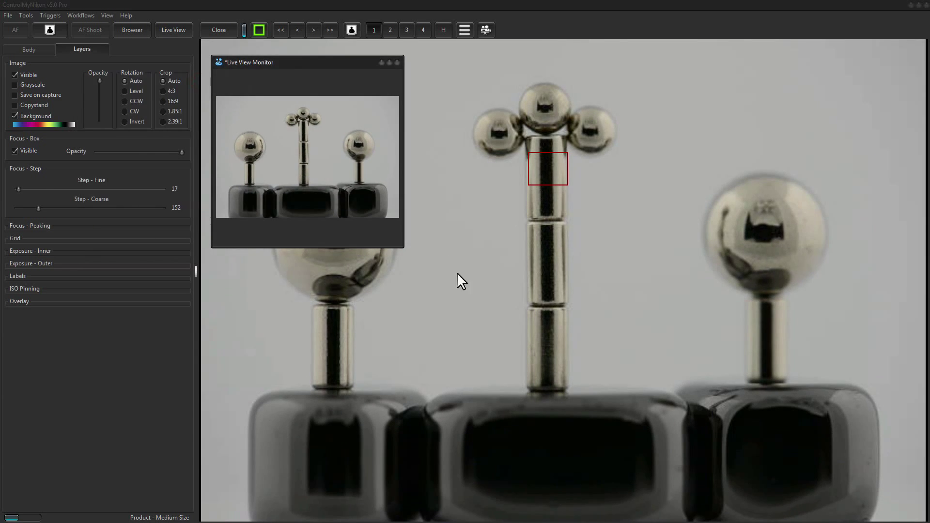
pyautogui.moveTo(400, 245); pyautogui.dragTo(828, 482)
pyautogui.moveTo(612, 67); pyautogui.dragTo(630, 240)
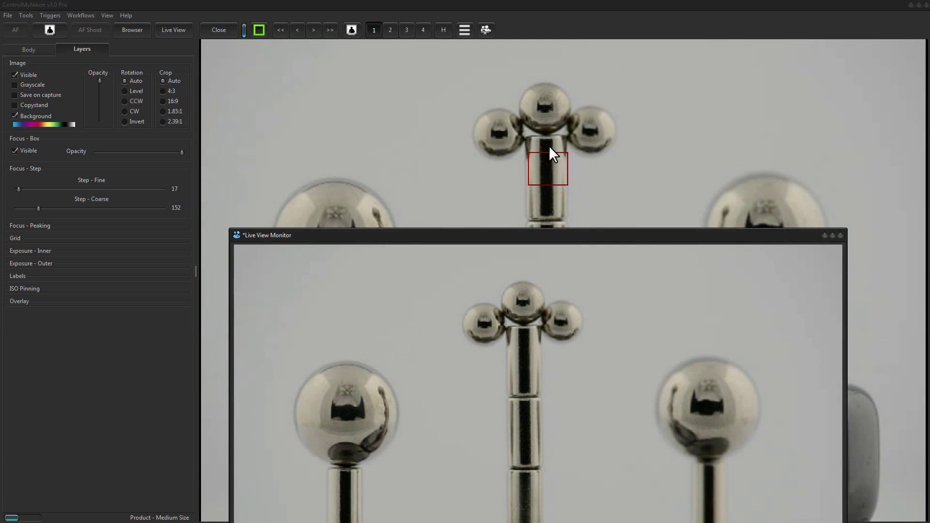
# Reposition the Live View Monitor and shrink it to sit over the lower middle of the main live image.
pyautogui.click(638, 243)
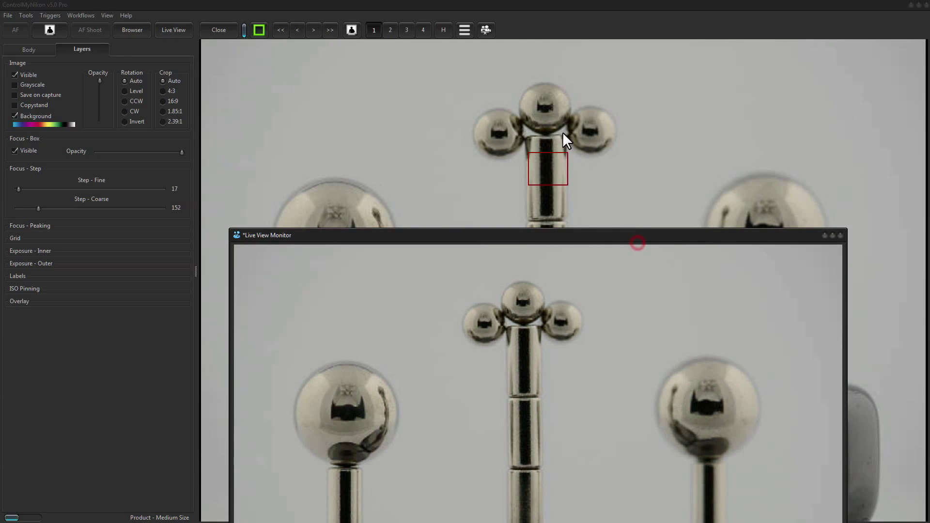
pyautogui.click(583, 239)
pyautogui.moveTo(586, 237); pyautogui.dragTo(573, 196)
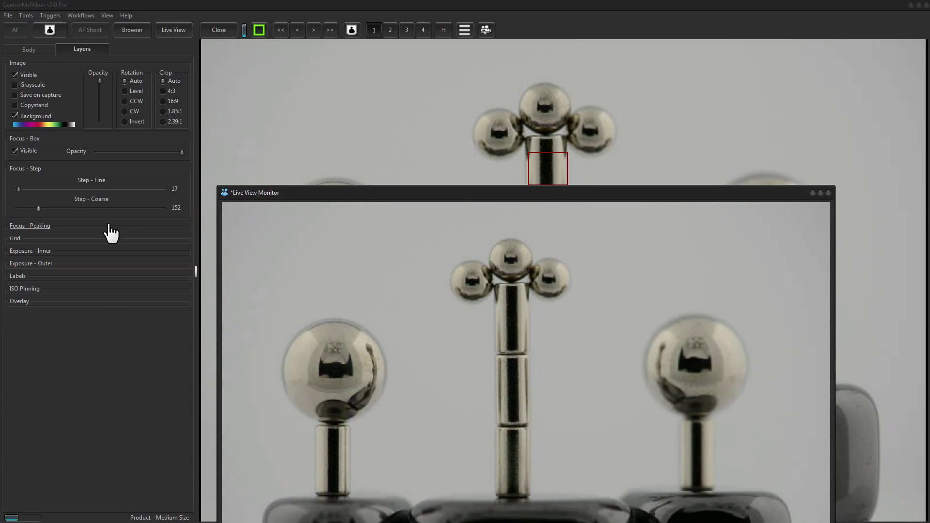
pyautogui.moveTo(338, 189); pyautogui.dragTo(391, 219)
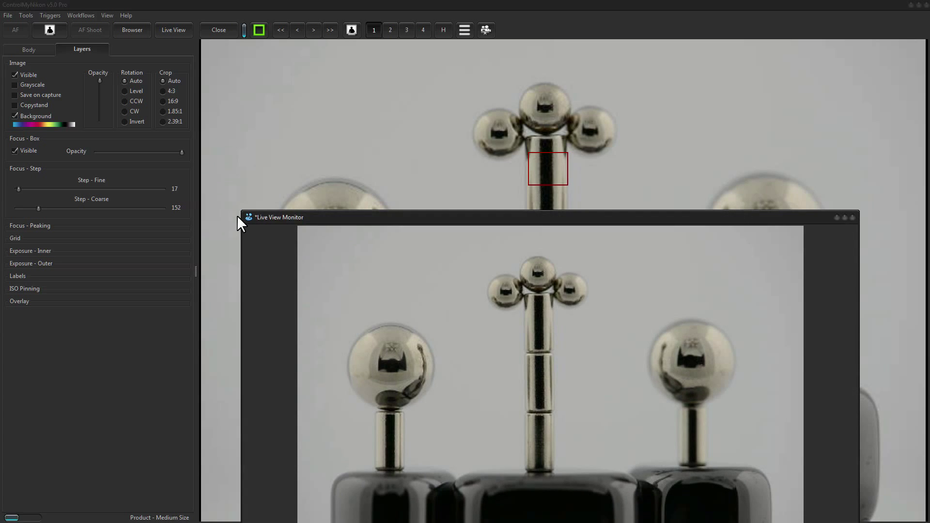
pyautogui.moveTo(242, 210); pyautogui.dragTo(345, 230)
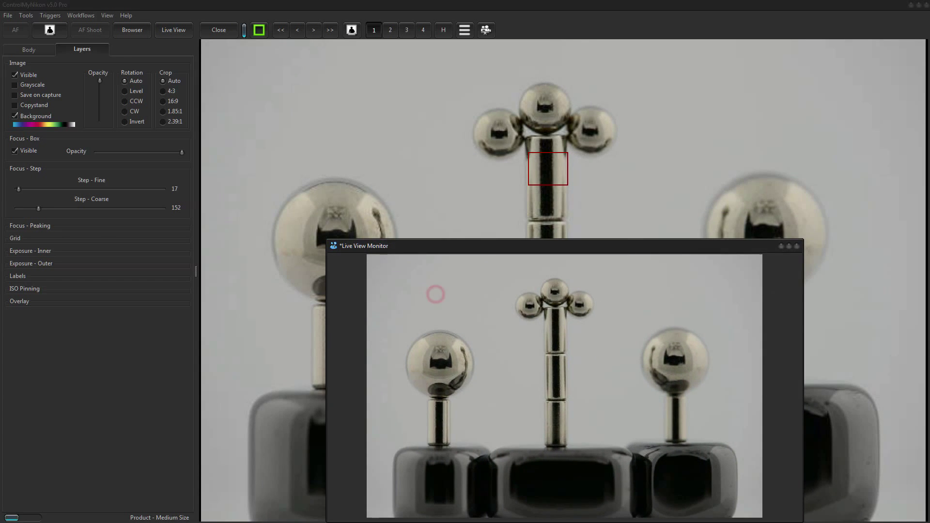
# Show the grid and the inner and outer exposure overlays, and set the inner exposure minimum to 172.
pyautogui.click(15, 239)
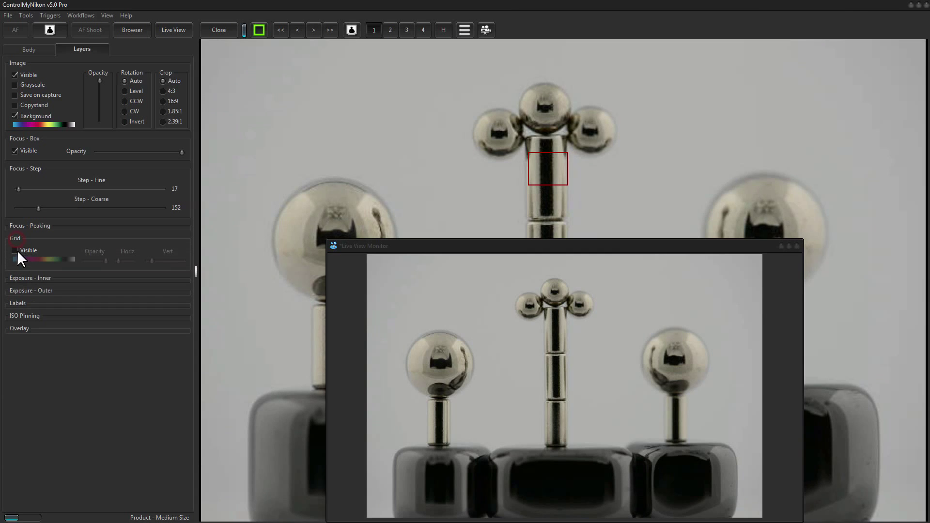
pyautogui.click(16, 250)
pyautogui.click(31, 278)
pyautogui.click(27, 293)
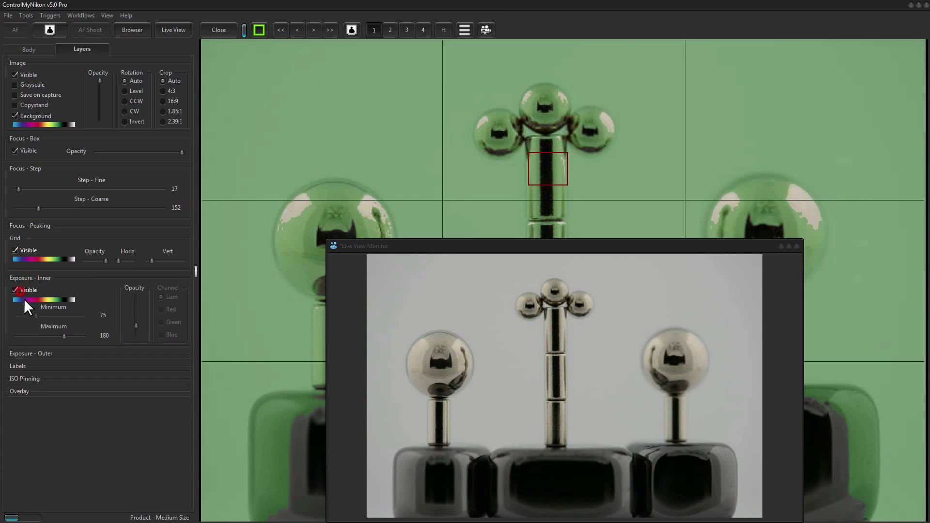
pyautogui.moveTo(35, 316); pyautogui.dragTo(62, 321)
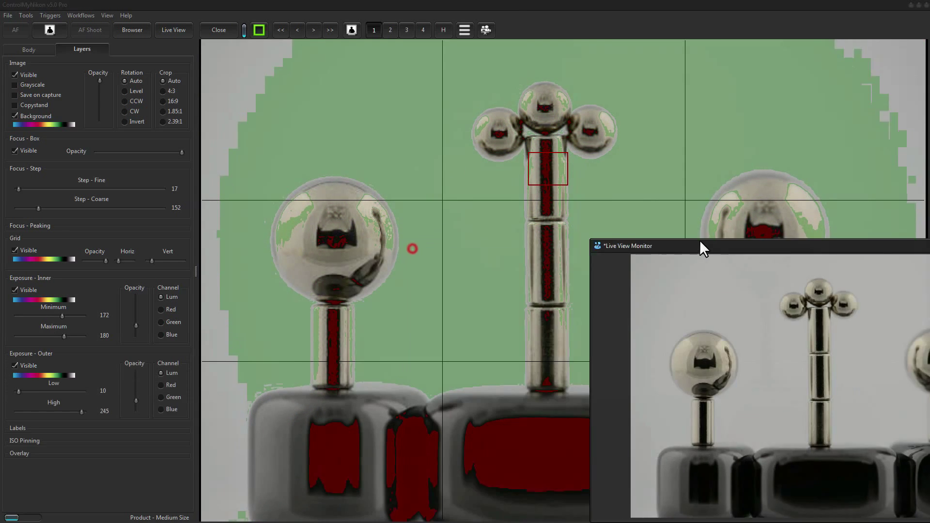
# Move the Live View Monitor aside and toggle all overlay layers off and back on to compare the main view.
pyautogui.moveTo(703, 248); pyautogui.dragTo(760, 254)
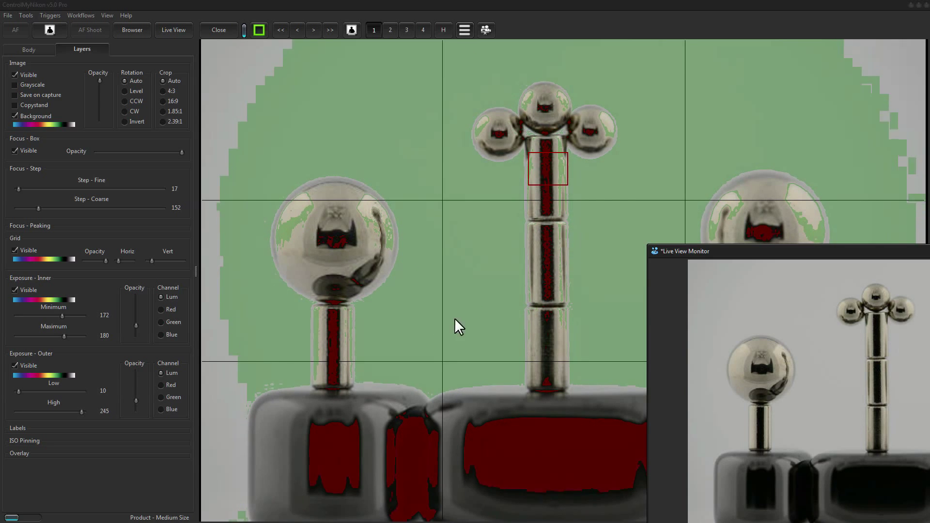
pyautogui.click(466, 32)
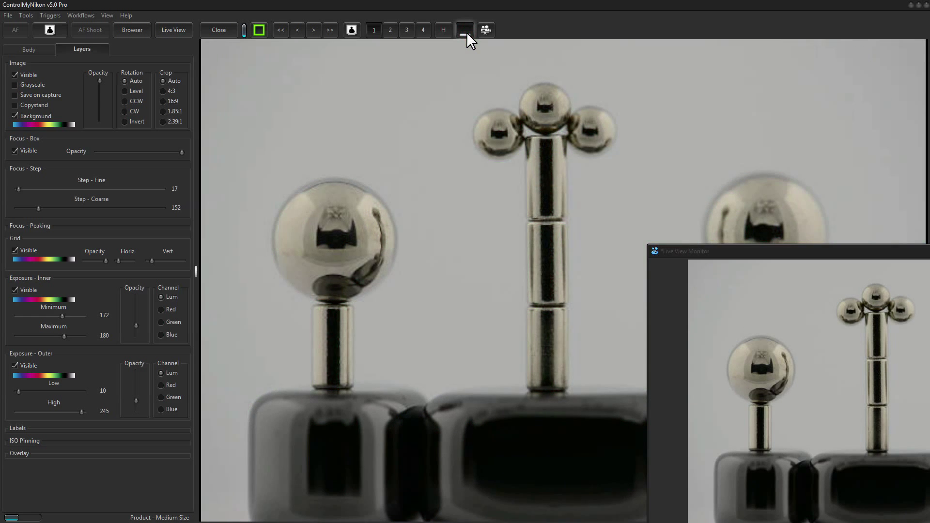
pyautogui.click(467, 32)
# Move the Live View Monitor around the main view, resize it slightly larger, and close it.
pyautogui.moveTo(717, 252); pyautogui.dragTo(405, 120)
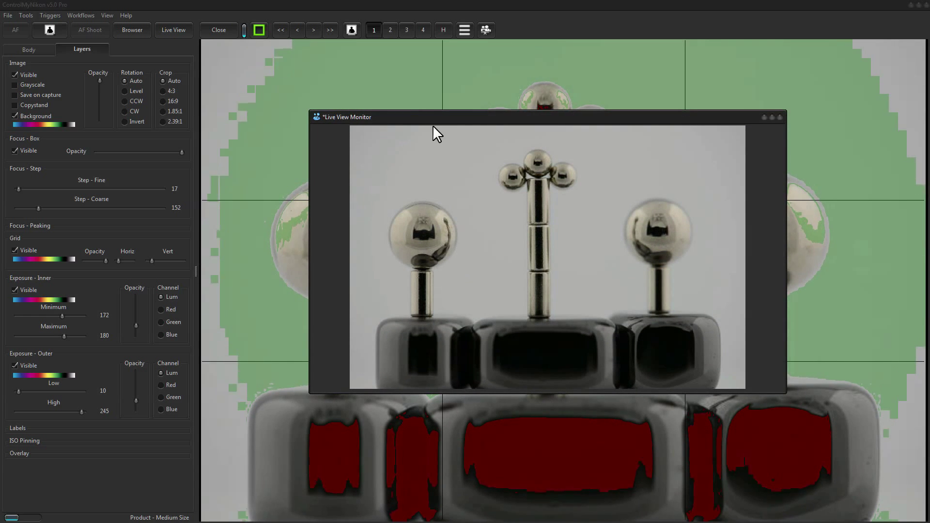
pyautogui.moveTo(368, 118); pyautogui.dragTo(344, 107)
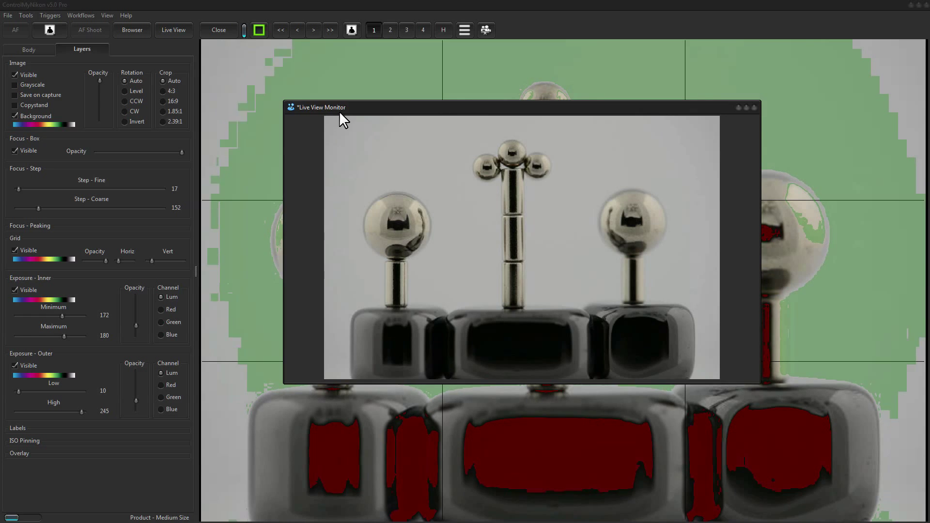
pyautogui.moveTo(340, 113); pyautogui.dragTo(577, 312)
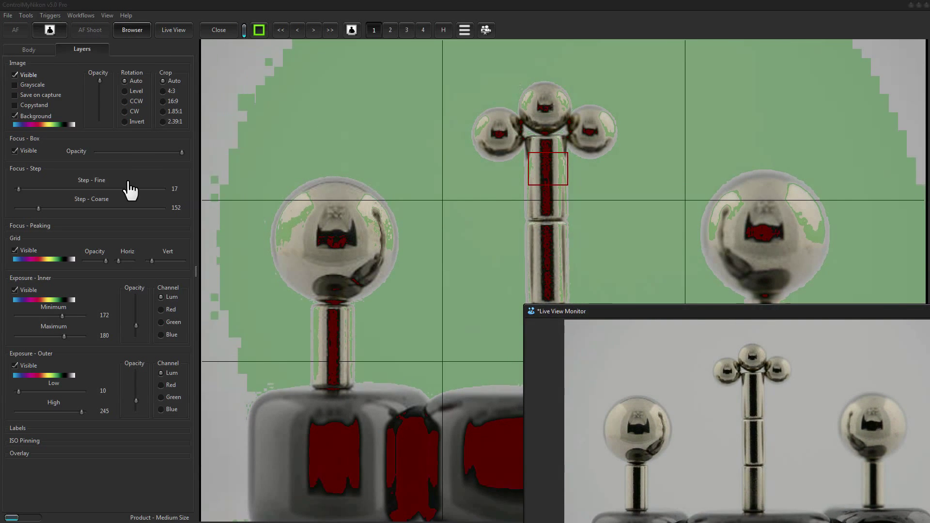
pyautogui.doubleClick(646, 320)
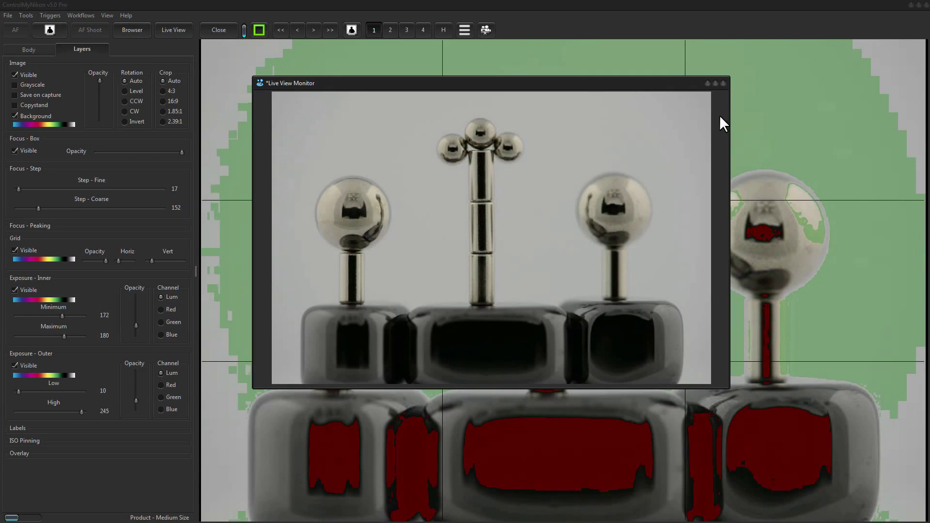
pyautogui.click(724, 83)
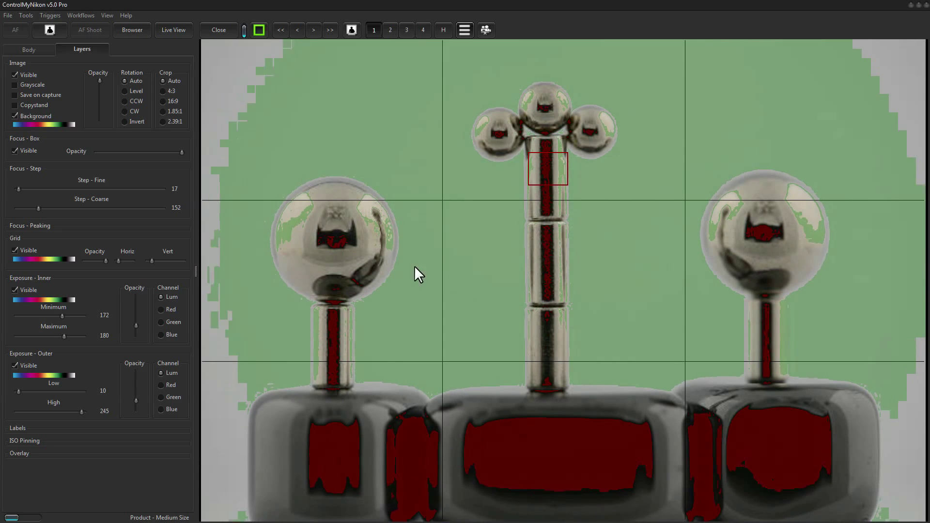
# Hide the outer exposure, inner exposure and grid overlays, and collapse their sections along with the Focus - Step section.
pyautogui.click(14, 365)
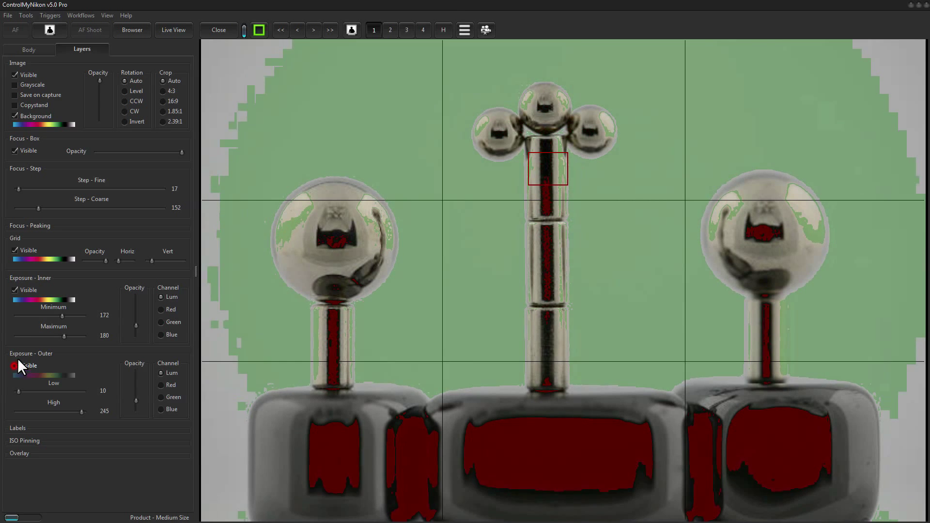
pyautogui.click(15, 291)
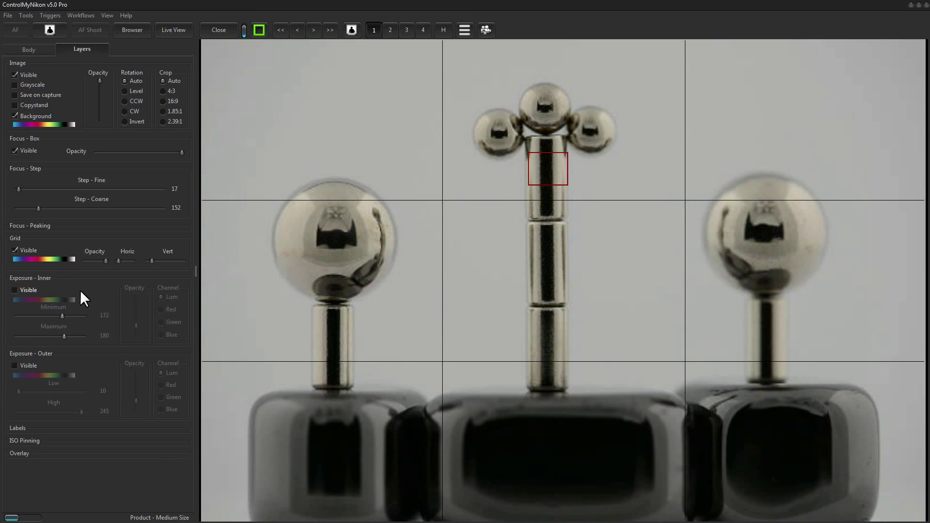
pyautogui.click(16, 250)
pyautogui.click(16, 238)
pyautogui.click(19, 253)
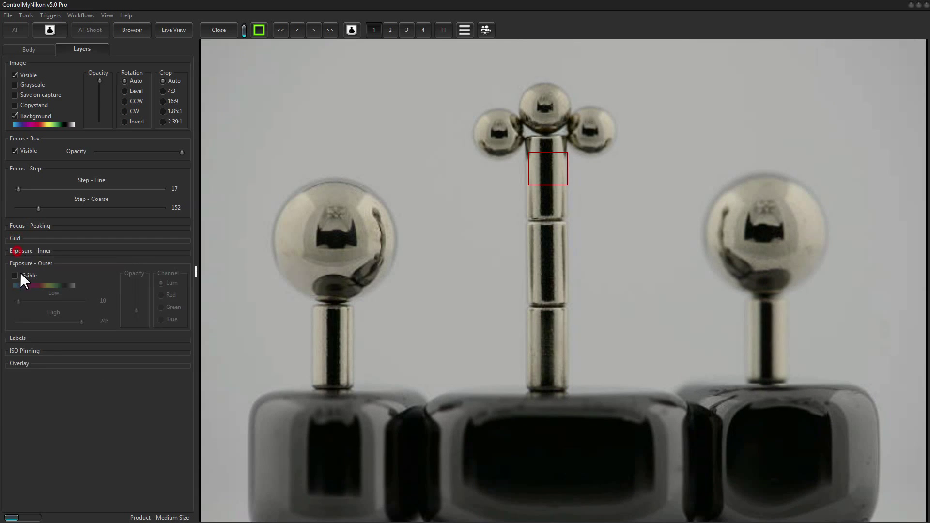
pyautogui.click(19, 264)
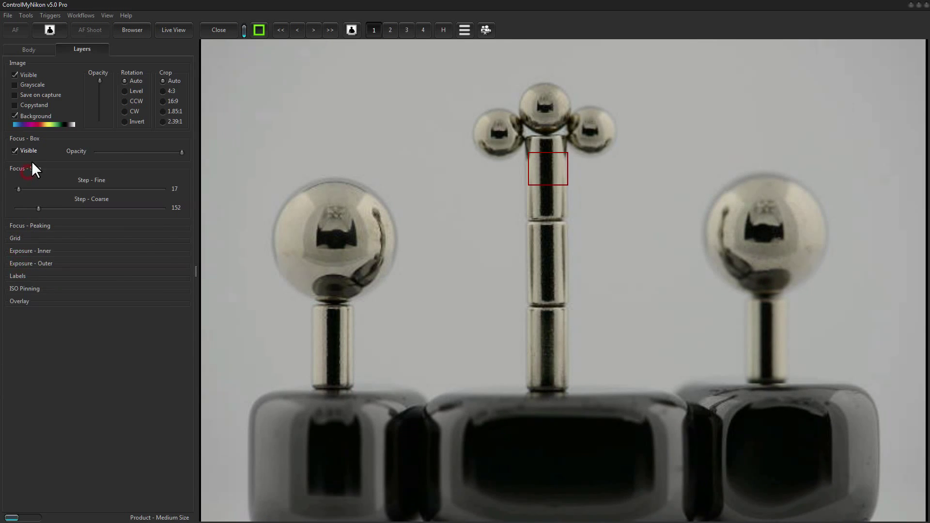
pyautogui.click(28, 168)
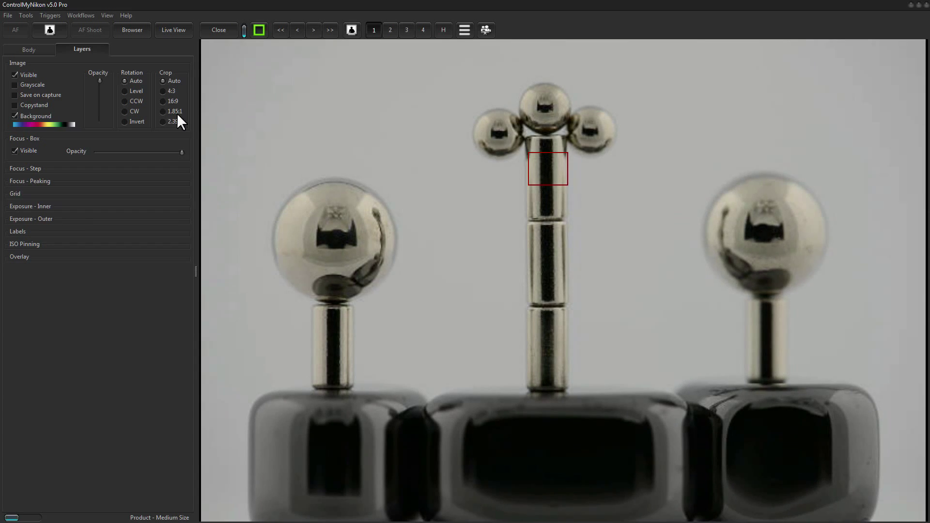
# Review the Live View preferences for timing, thermal countdown restart, 3DxWare and Key Pan Rate, and close them.
pyautogui.click(25, 16)
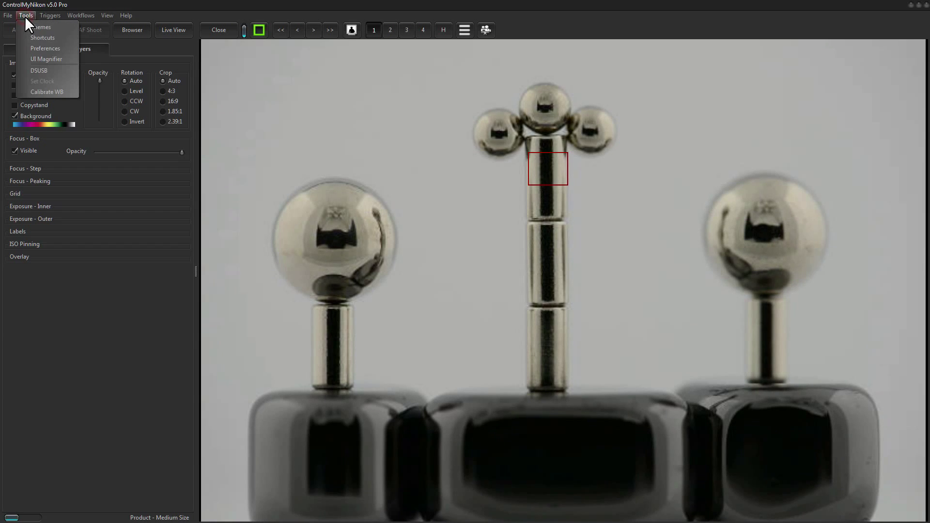
pyautogui.click(47, 48)
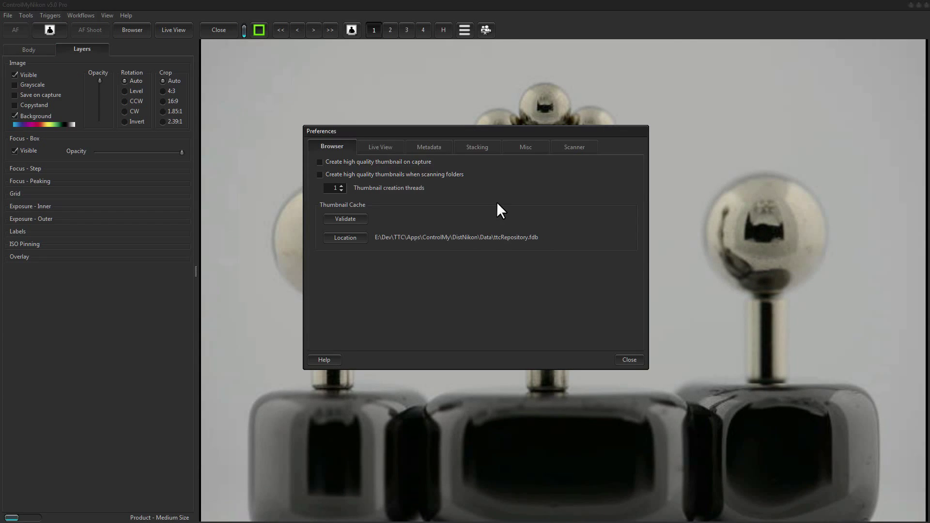
pyautogui.click(379, 149)
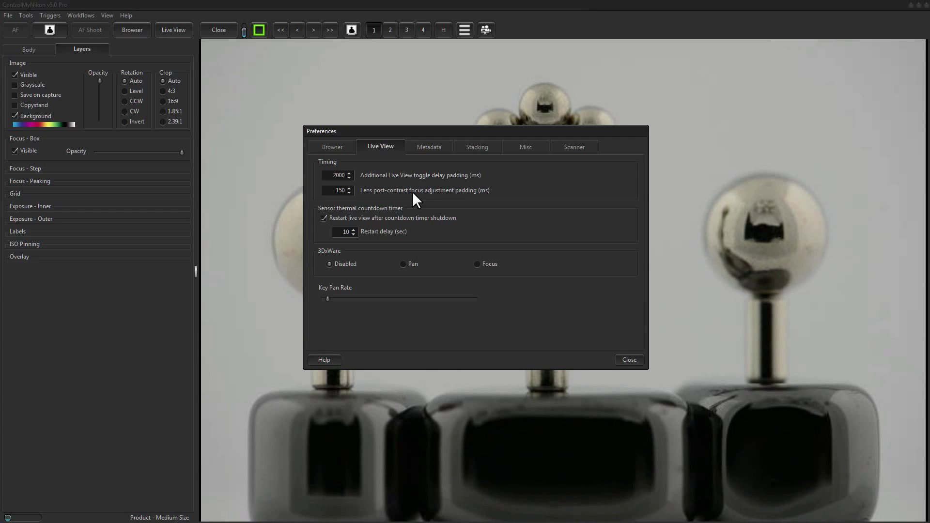
pyautogui.click(630, 359)
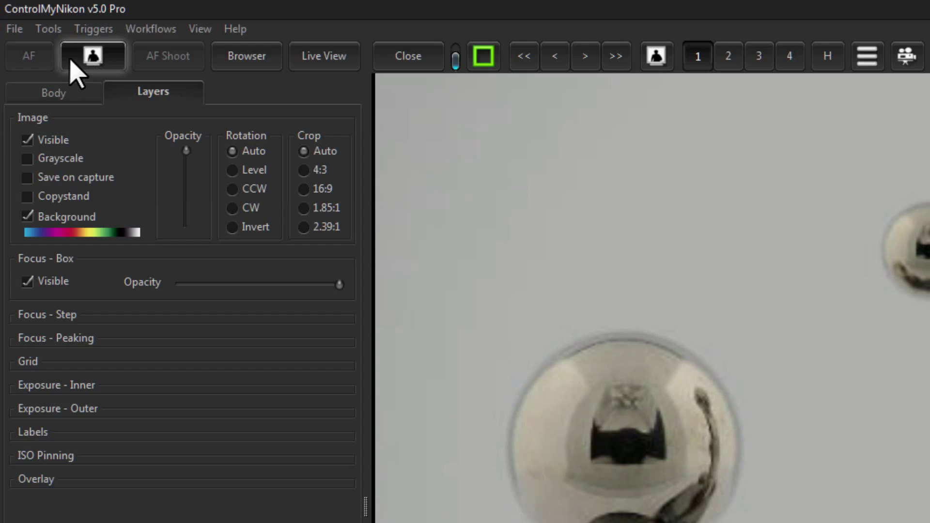
# Capture a photo from Live View and display it in the image browser.
pyautogui.click(163, 62)
pyautogui.click(36, 58)
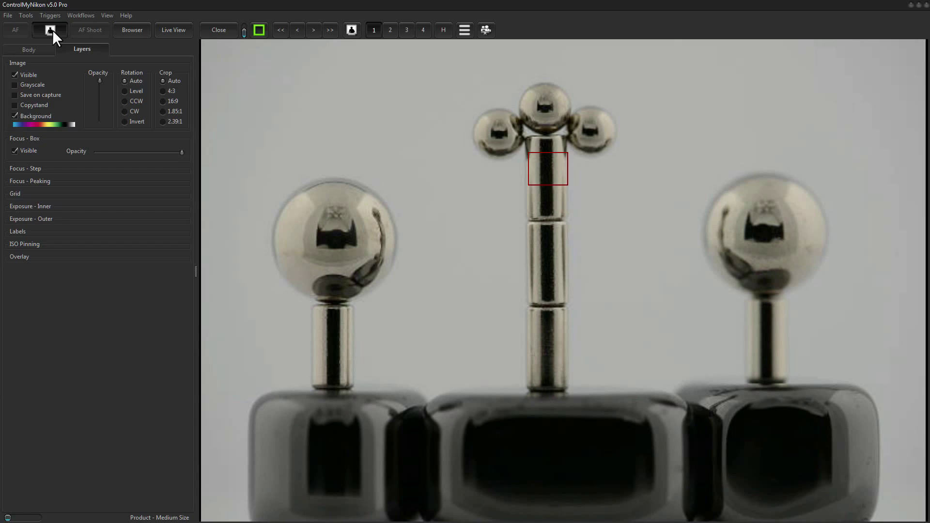
pyautogui.click(53, 30)
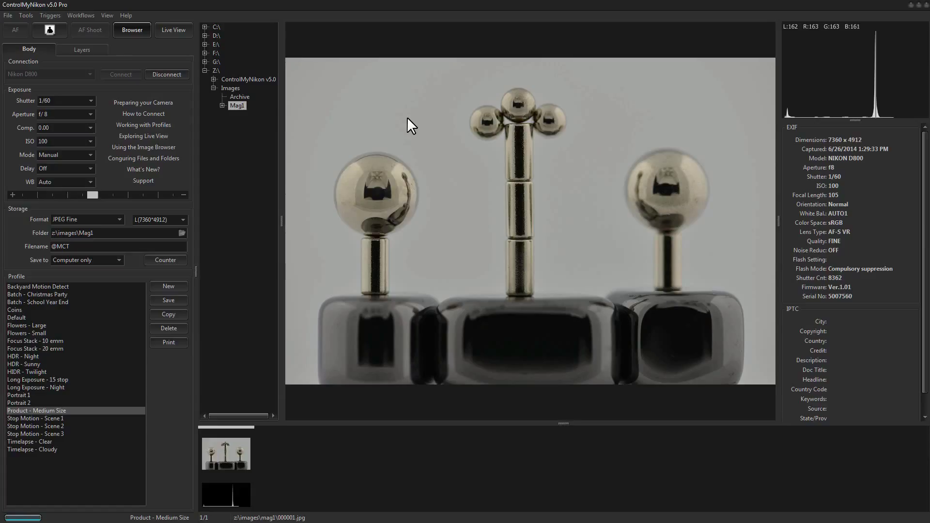
pyautogui.click(130, 30)
# Magnify the top segment of the central column in the captured photo at several magnification levels to inspect its focus.
pyautogui.click(519, 138)
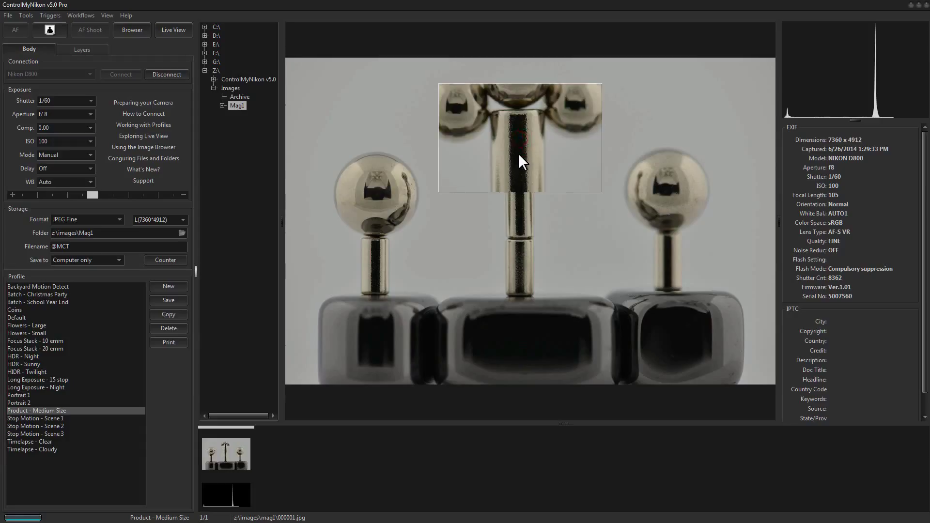
pyautogui.scroll(-3, 519, 142)
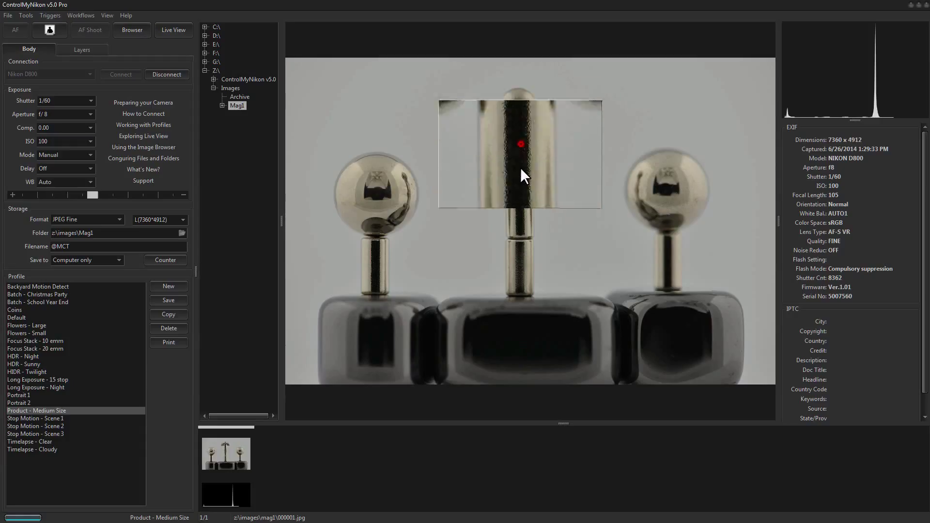
pyautogui.scroll(3, 523, 160)
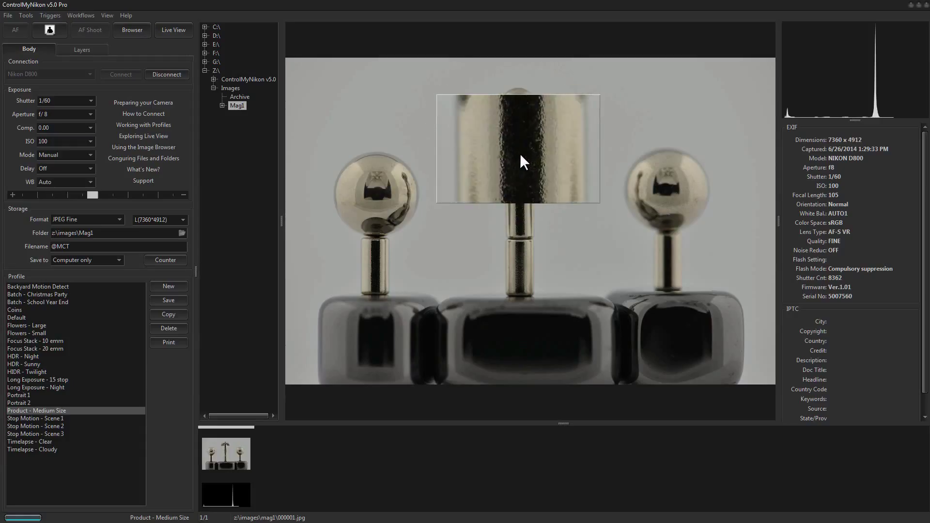
pyautogui.click(513, 152)
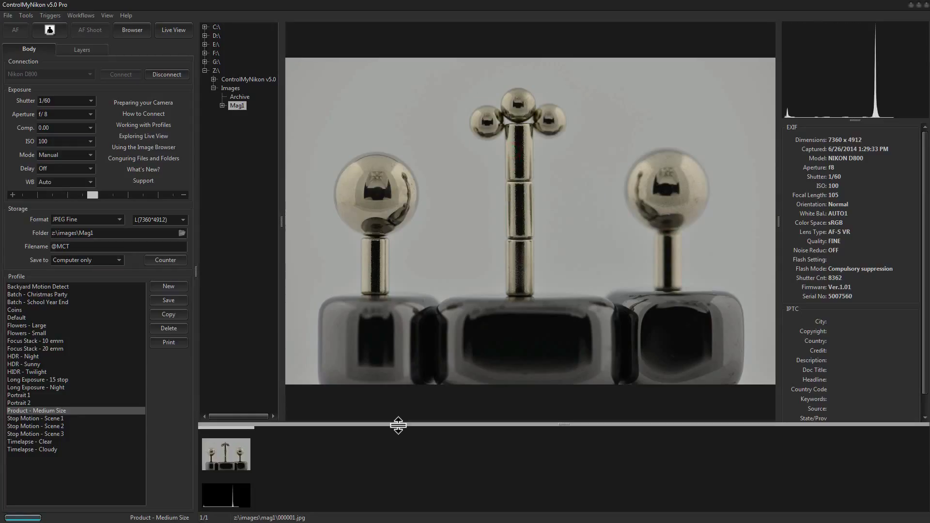
# Enlarge the thumbnail strip, open its configuration and remove the EXIF focal length from the displayed items.
pyautogui.moveTo(398, 424); pyautogui.dragTo(399, 357)
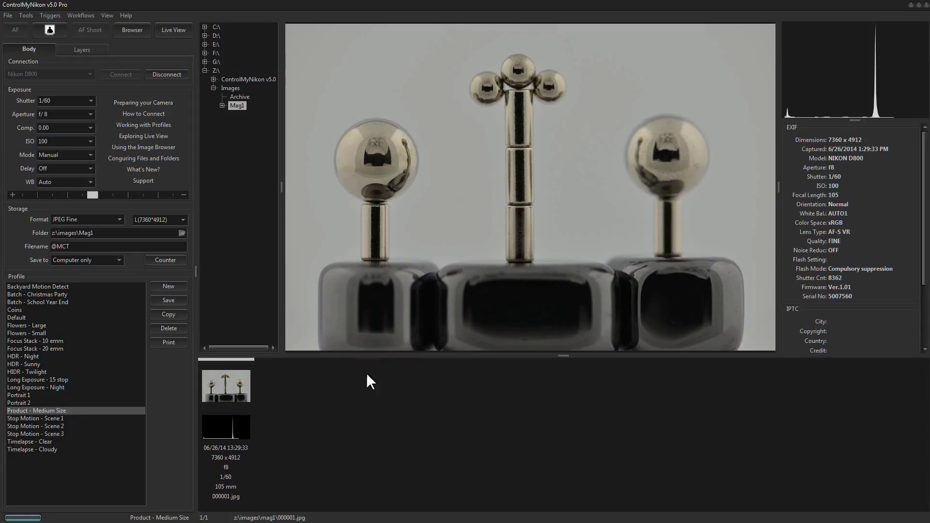
pyautogui.rightClick(338, 392)
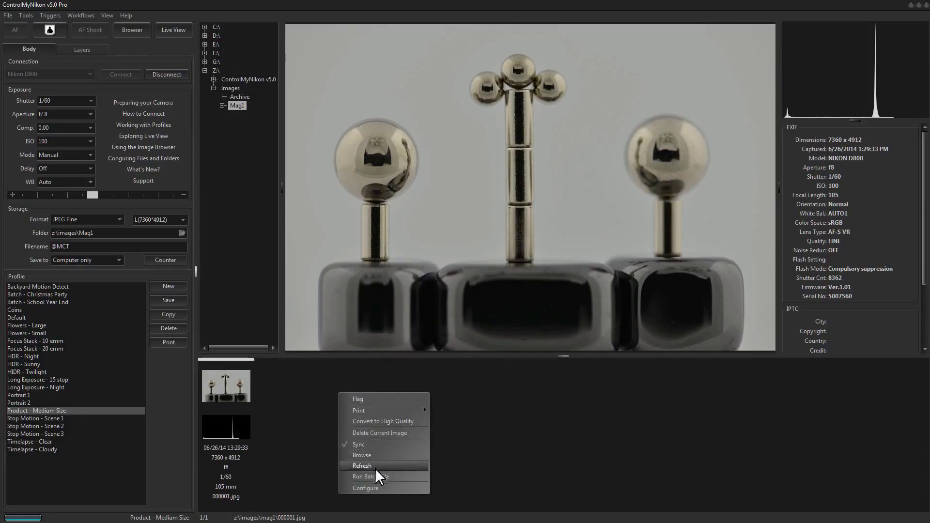
pyautogui.click(368, 487)
pyautogui.doubleClick(434, 244)
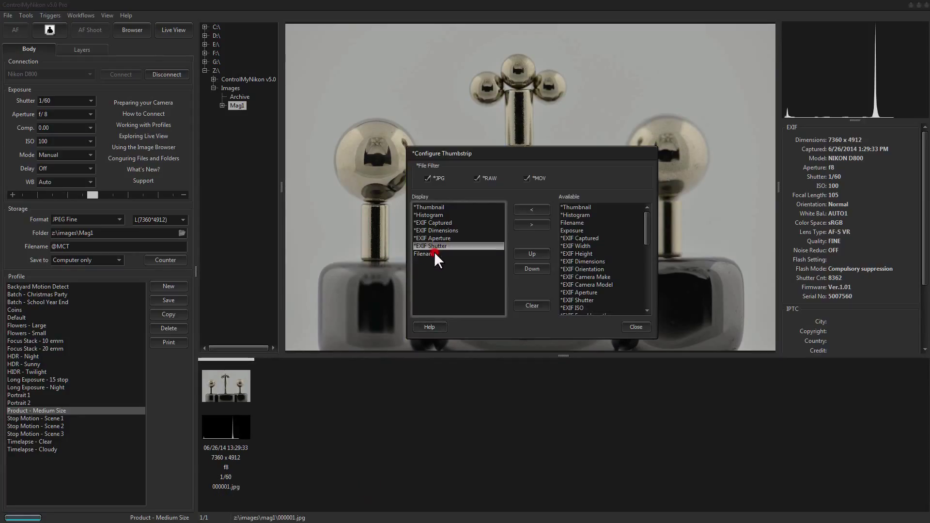
# Remove the EXIF shutter, aperture, dimensions and captured items from the thumbnail strip's displayed items, and reduce the strip's height.
pyautogui.doubleClick(433, 245)
pyautogui.click(434, 239)
pyautogui.doubleClick(434, 236)
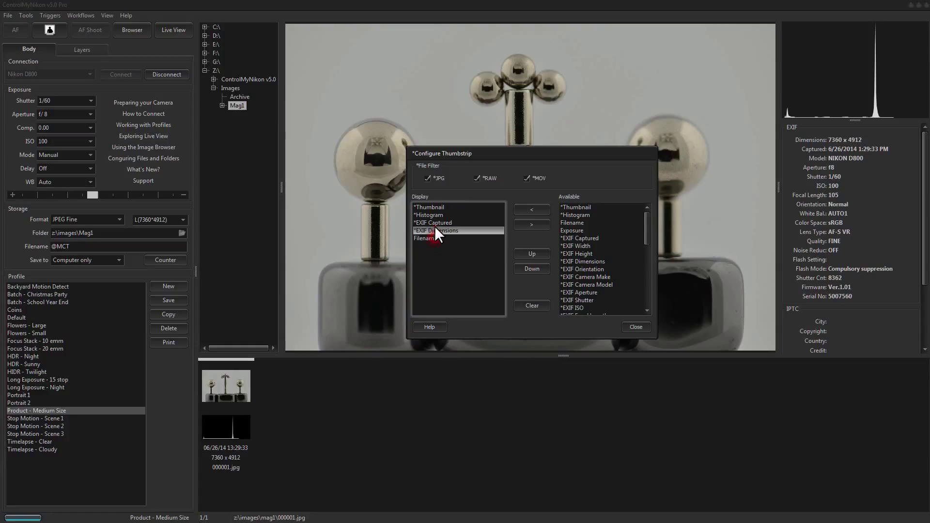
pyautogui.doubleClick(435, 227)
pyautogui.doubleClick(435, 220)
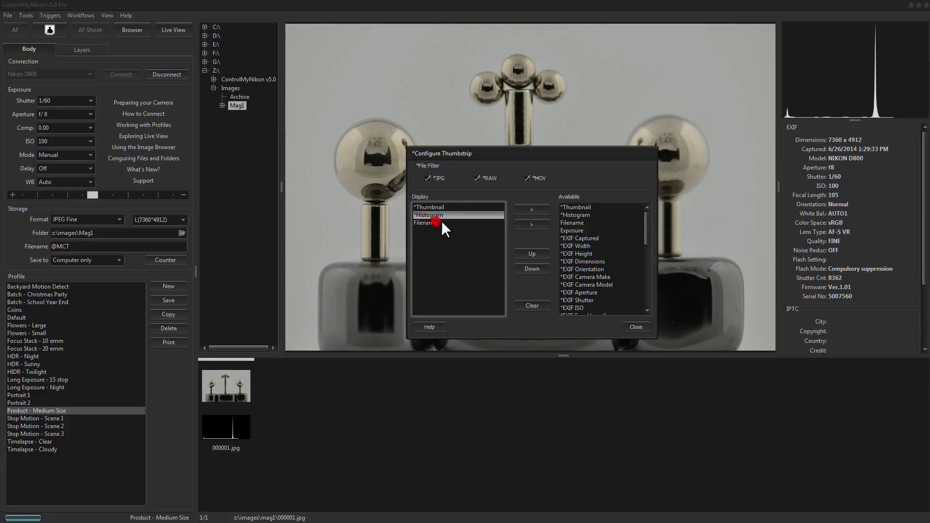
pyautogui.click(631, 323)
pyautogui.moveTo(495, 379); pyautogui.dragTo(502, 415)
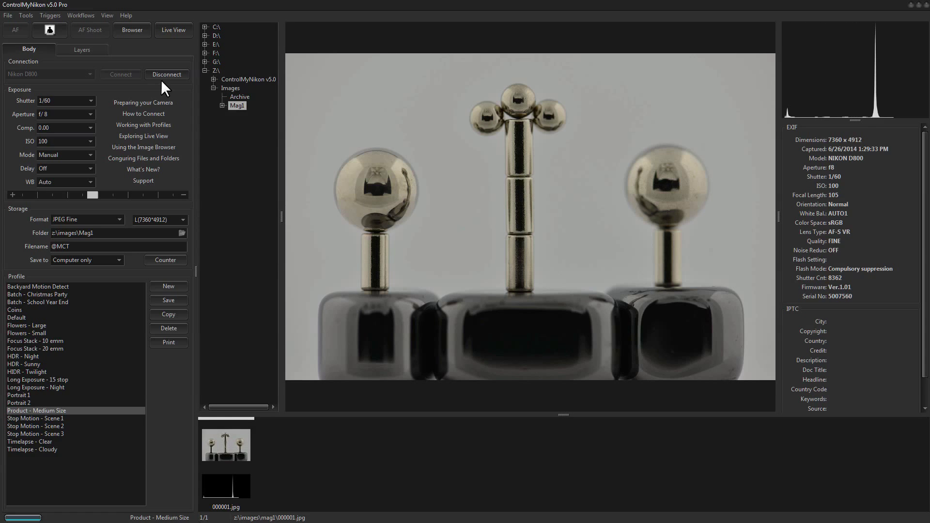
# Start Live View and alternate the display between it and the image browser several times.
pyautogui.click(173, 30)
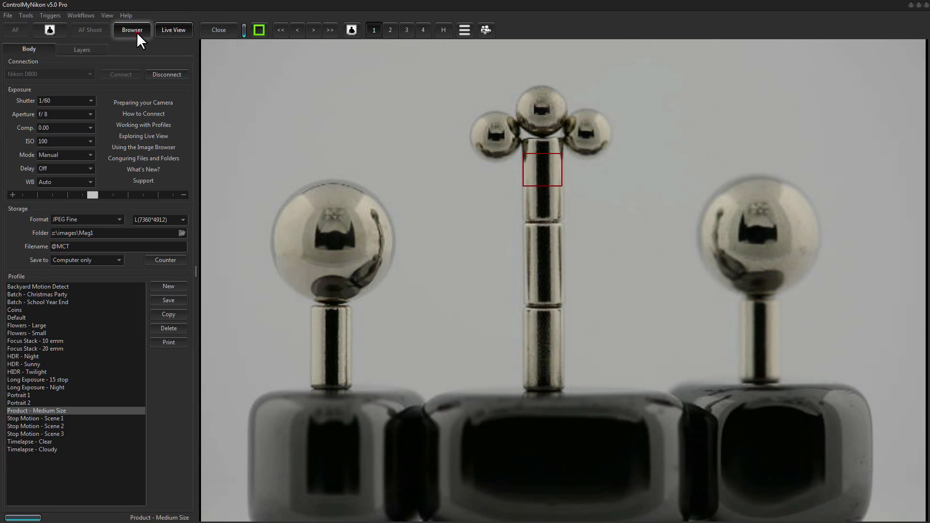
pyautogui.click(136, 32)
pyautogui.click(163, 30)
pyautogui.click(137, 30)
pyautogui.click(161, 29)
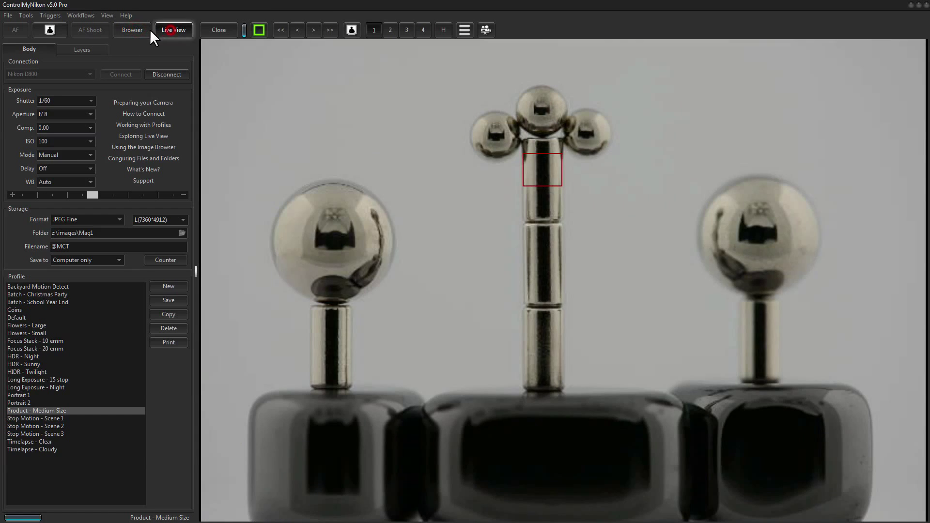
pyautogui.click(140, 30)
pyautogui.click(171, 31)
pyautogui.click(143, 30)
# Review the attached, detached and hidden display options for the browser and Live View, and return to Live View.
pyautogui.click(111, 12)
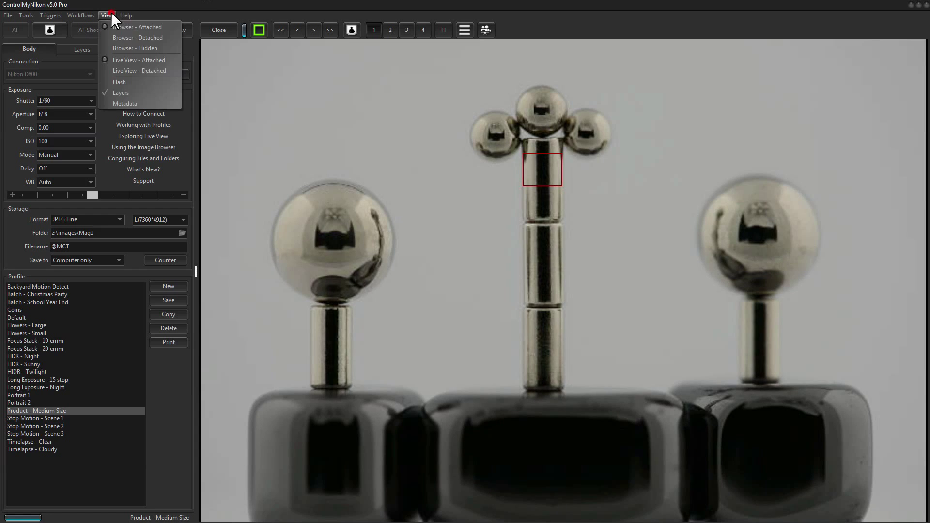
pyautogui.click(128, 37)
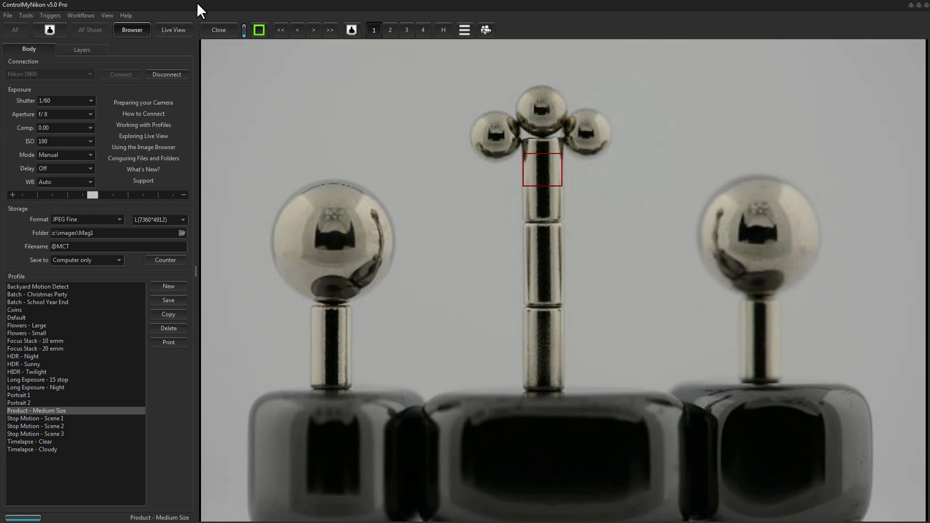
pyautogui.click(173, 32)
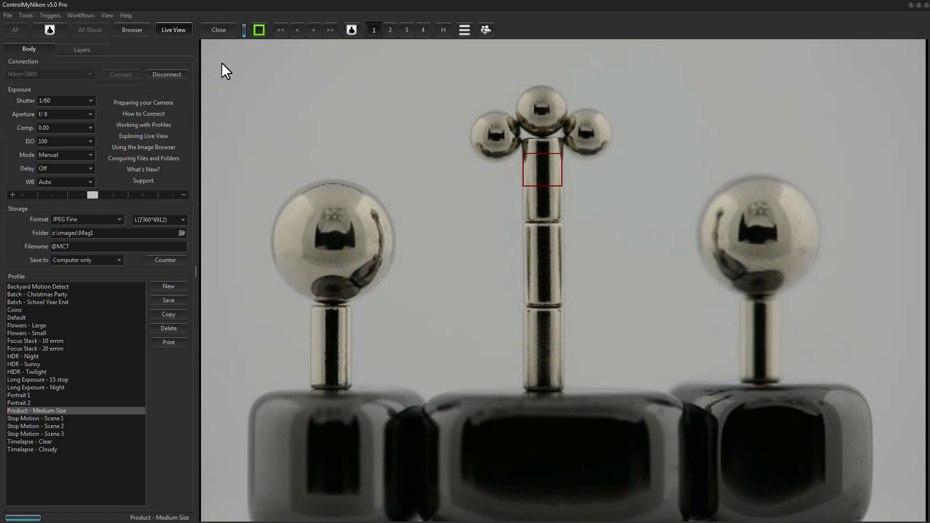
# Close and restart Live View twice.
pyautogui.click(219, 29)
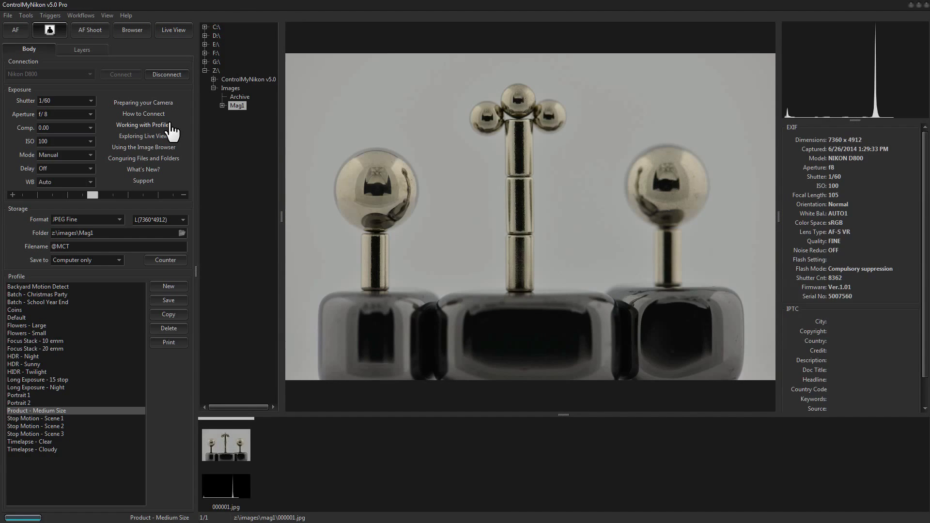
pyautogui.click(176, 31)
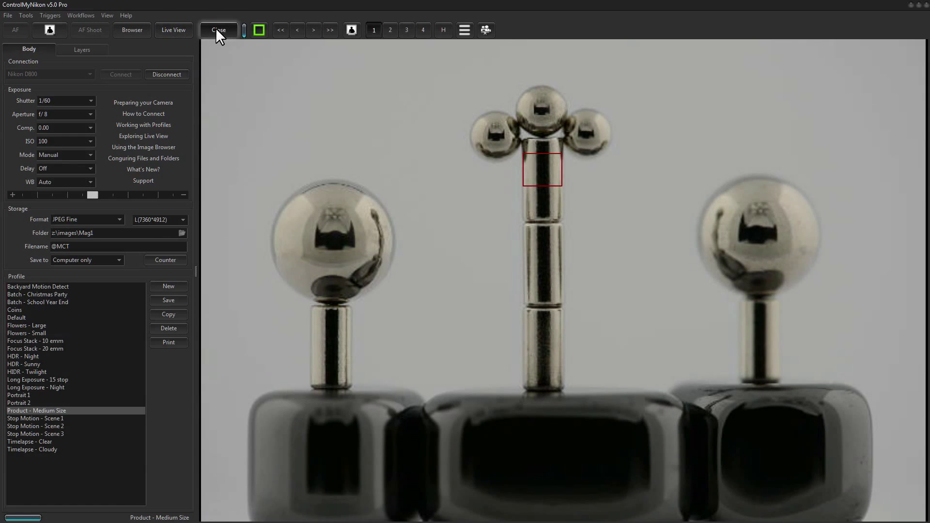
pyautogui.click(217, 30)
pyautogui.click(175, 31)
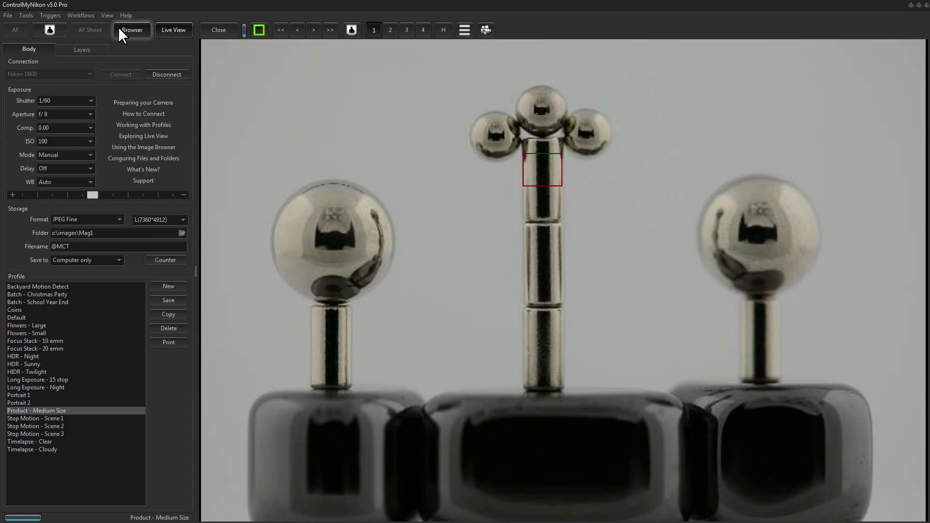
# Switch repeatedly between the image browser and the running Live View, finishing on Live View.
pyautogui.click(132, 30)
pyautogui.click(174, 30)
pyautogui.click(132, 30)
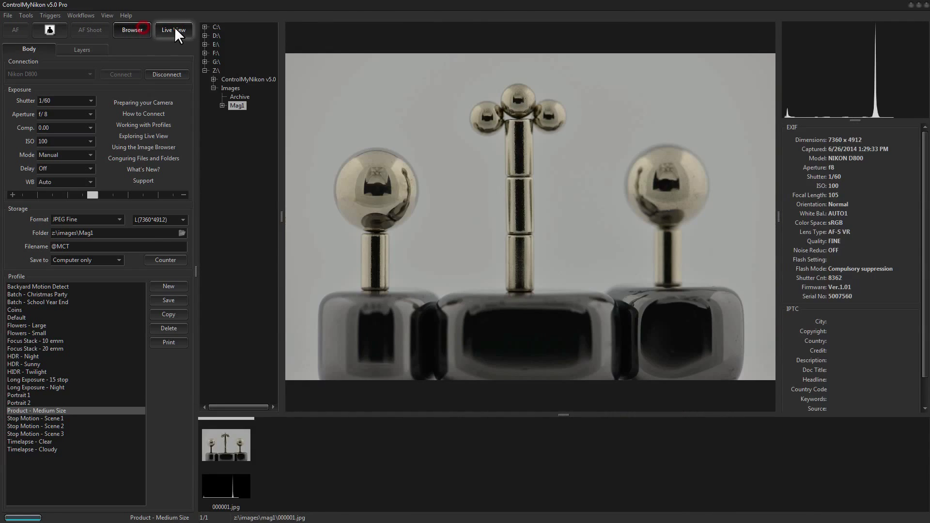
pyautogui.click(175, 29)
pyautogui.click(133, 30)
pyautogui.click(173, 36)
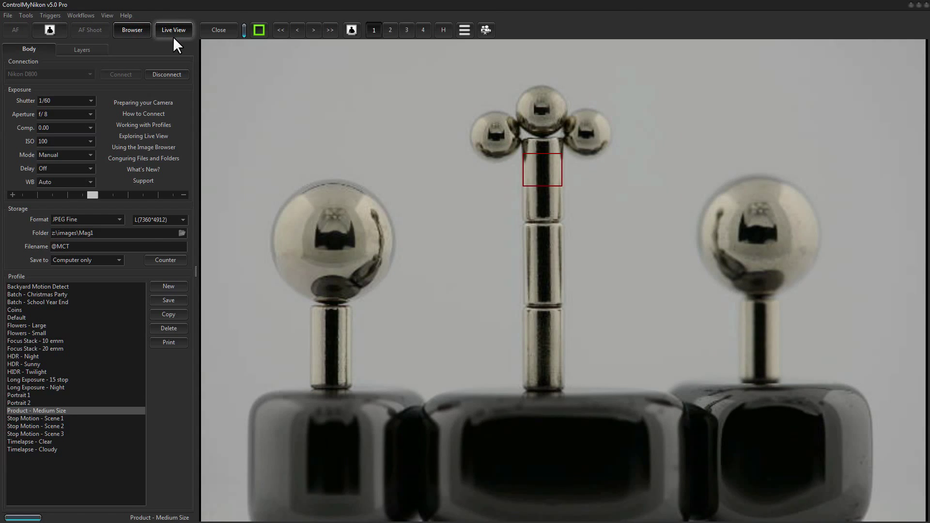
pyautogui.click(173, 37)
pyautogui.click(173, 37)
pyautogui.click(172, 37)
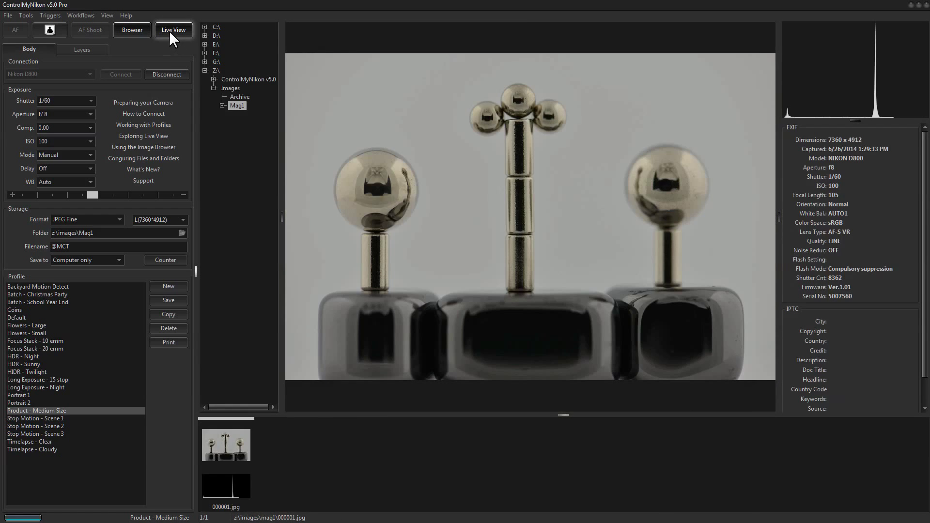
pyautogui.click(170, 31)
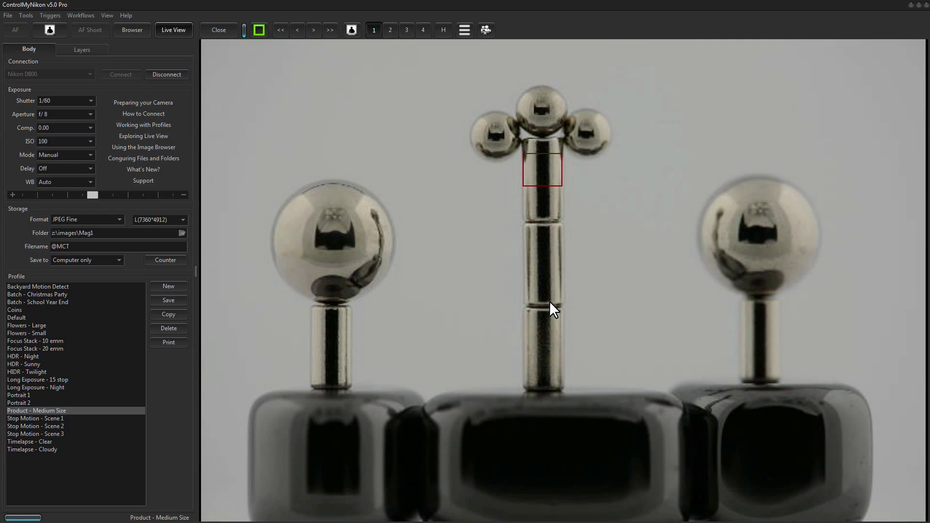
# Autofocus on the base of the central column and shift the focus one large step forward and one back.
pyautogui.click(544, 390)
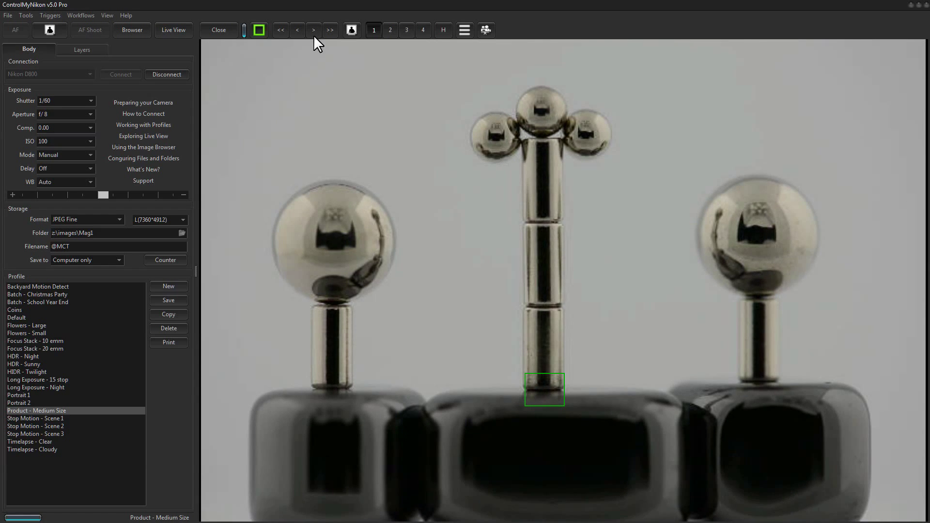
pyautogui.click(330, 31)
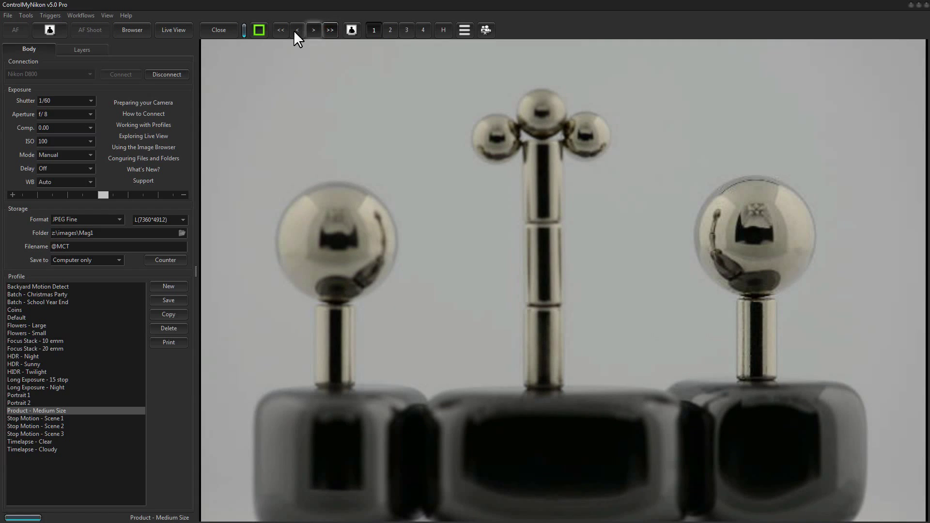
pyautogui.click(280, 30)
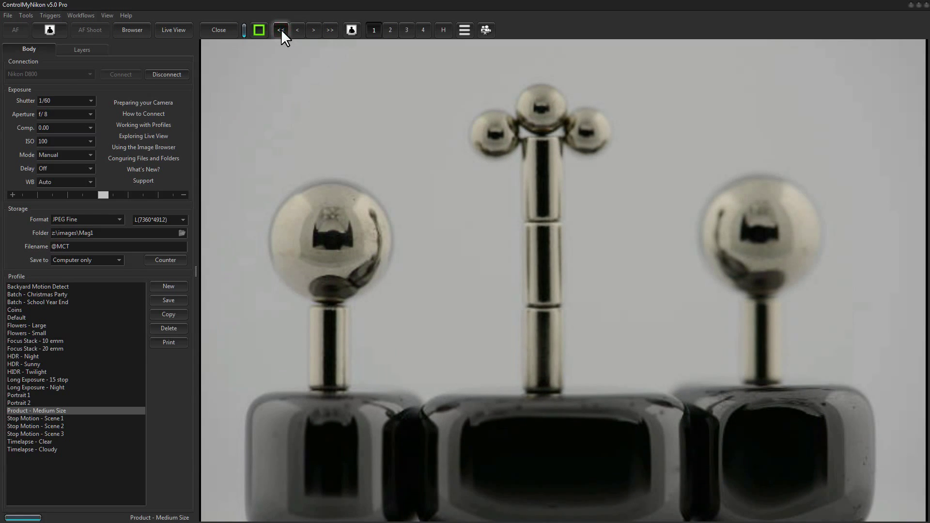
# Magnify the column base to level 3 and fine-tune its focus with small steps in both directions.
pyautogui.click(407, 30)
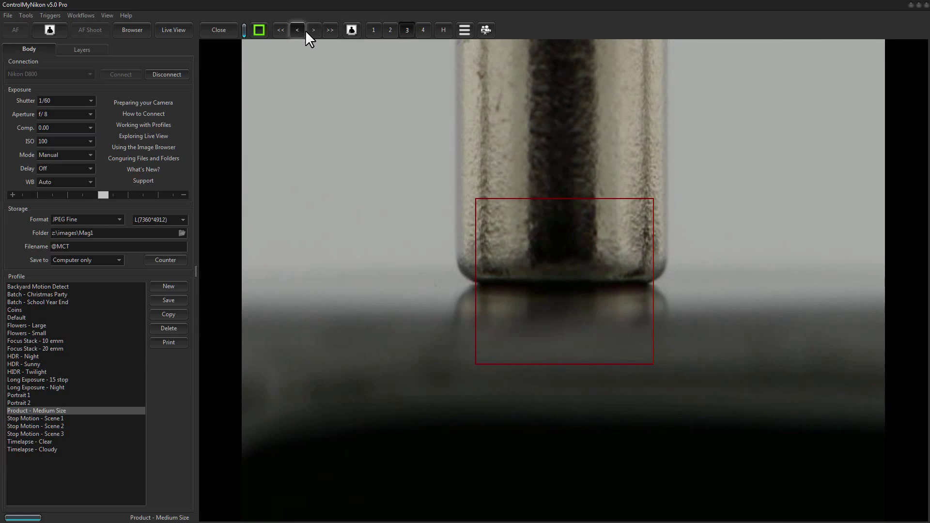
pyautogui.click(314, 30)
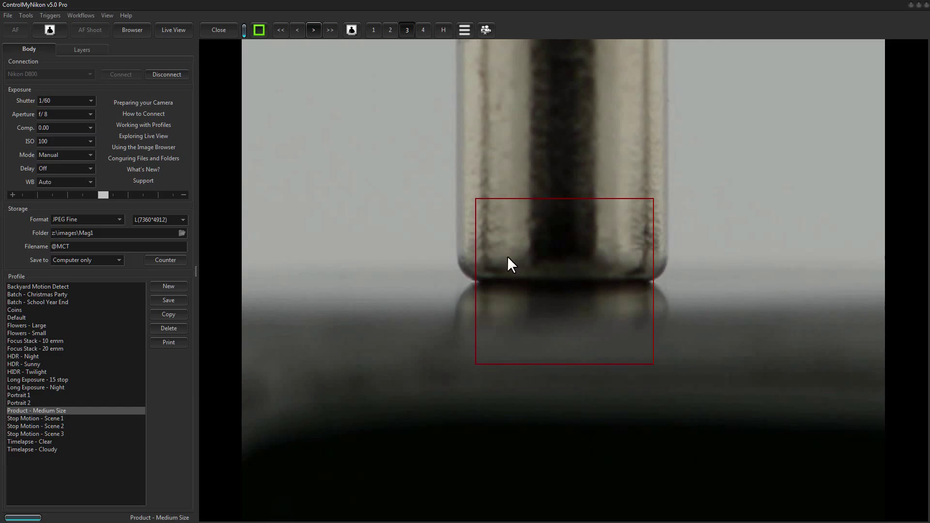
pyautogui.click(297, 29)
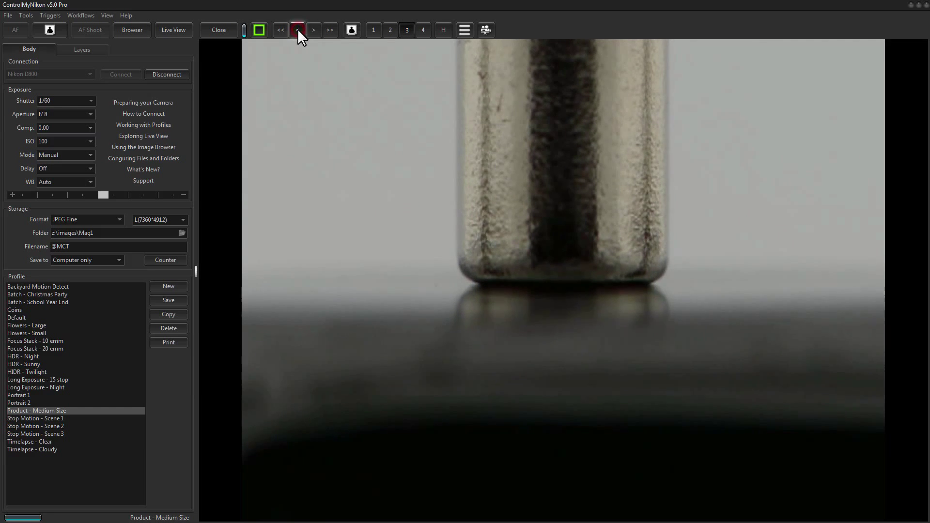
pyautogui.click(297, 29)
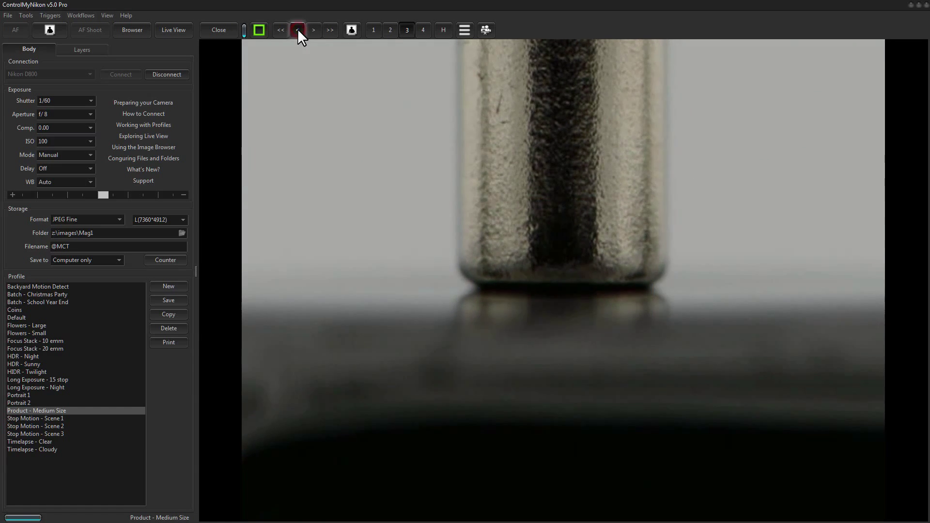
pyautogui.click(314, 31)
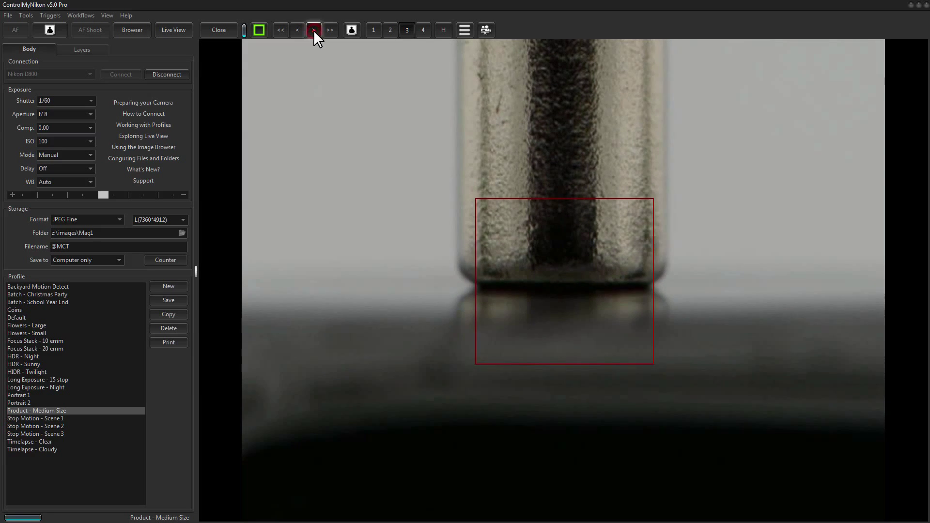
pyautogui.click(298, 30)
# Capture a photo focused on the column base, return Live View to magnification level 1 and show the image browser.
pyautogui.click(351, 30)
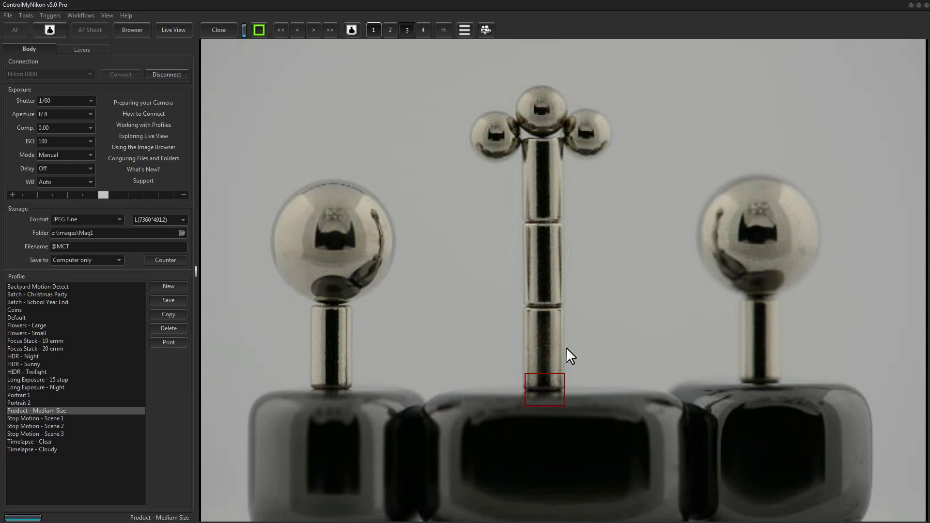
pyautogui.click(373, 30)
pyautogui.click(405, 31)
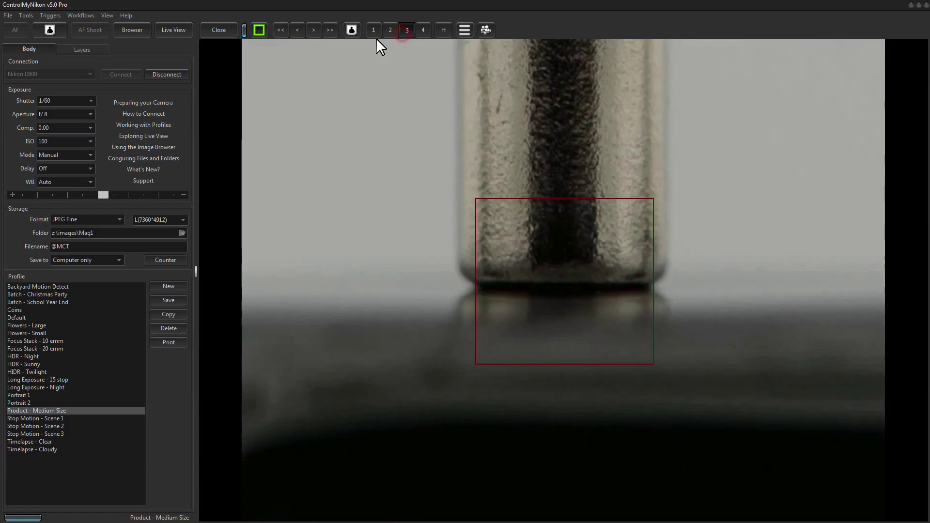
pyautogui.click(373, 31)
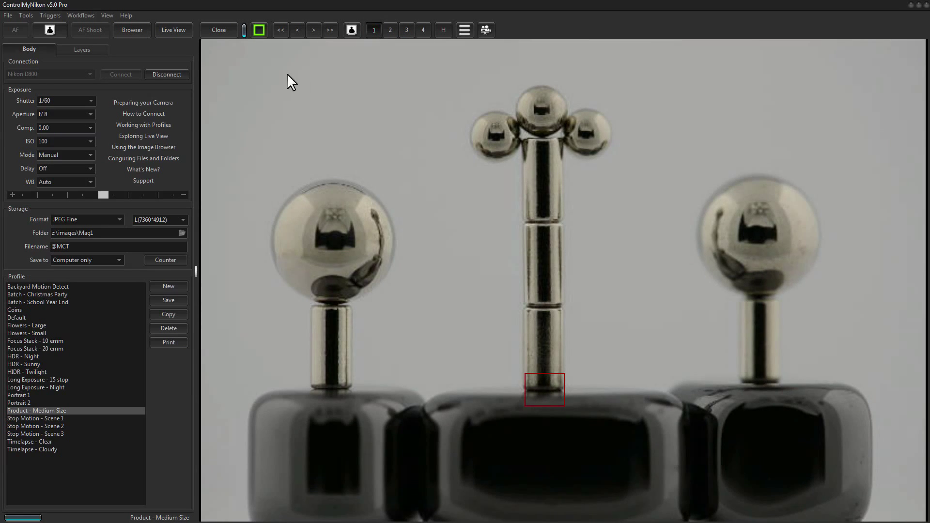
pyautogui.click(137, 31)
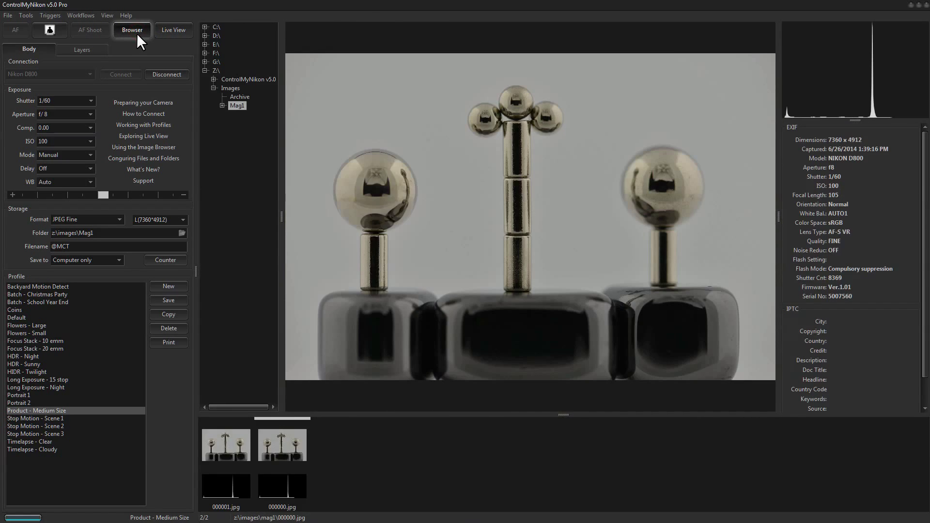
# Compare the captured photos 000000.jpg and 000001.jpg in the browser.
pyautogui.rightClick(295, 441)
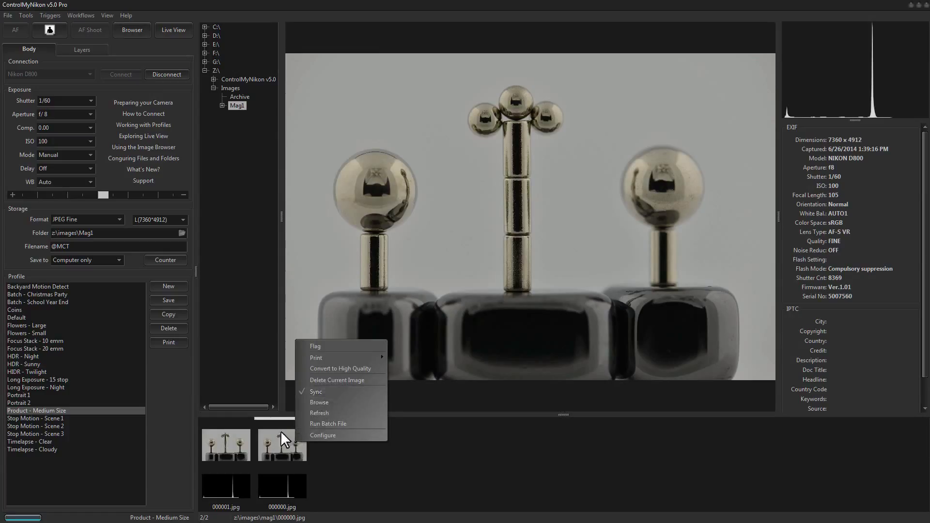
pyautogui.click(276, 448)
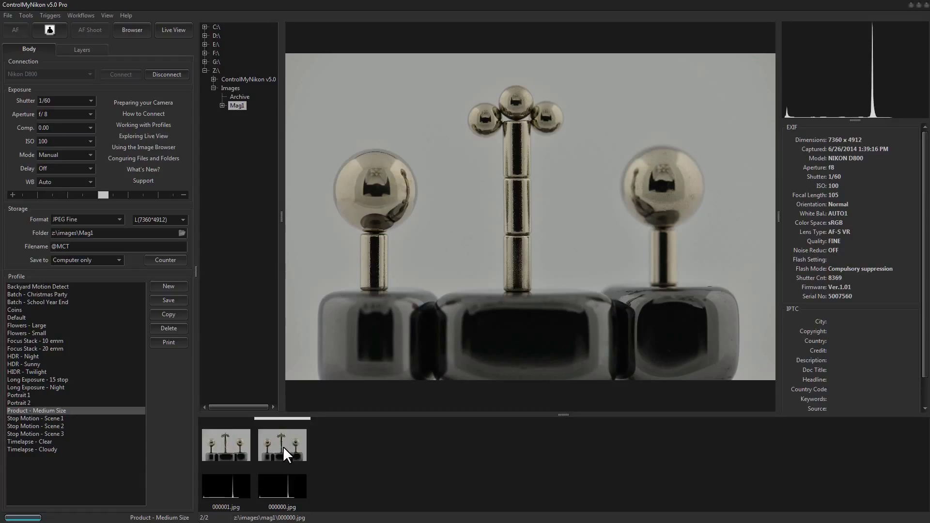
pyautogui.click(226, 452)
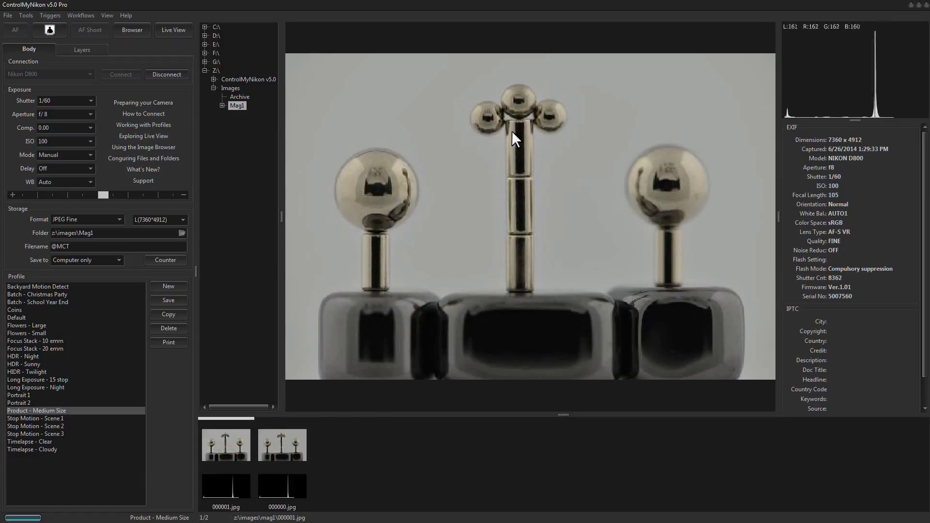
pyautogui.click(294, 441)
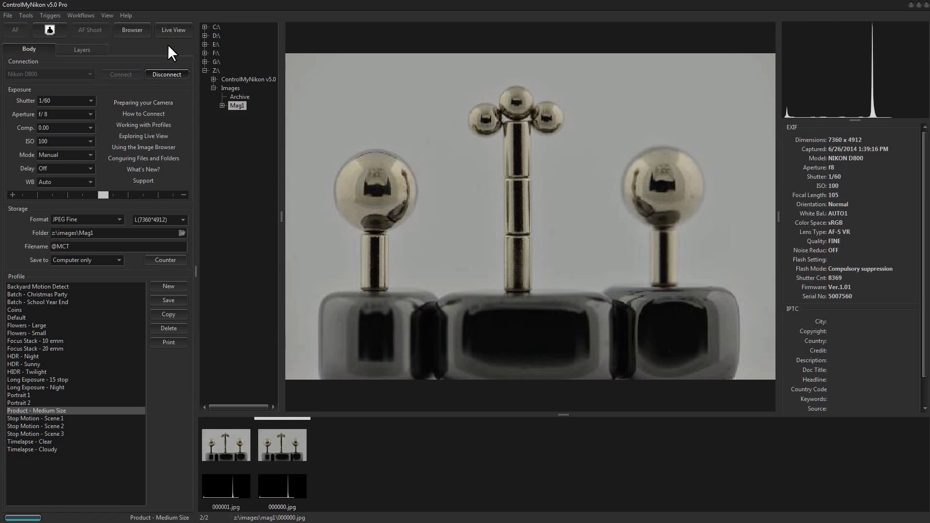
# Autofocus Live View on the reflection in the large right-hand sphere, and capture a photo for viewing in the browser.
pyautogui.click(179, 30)
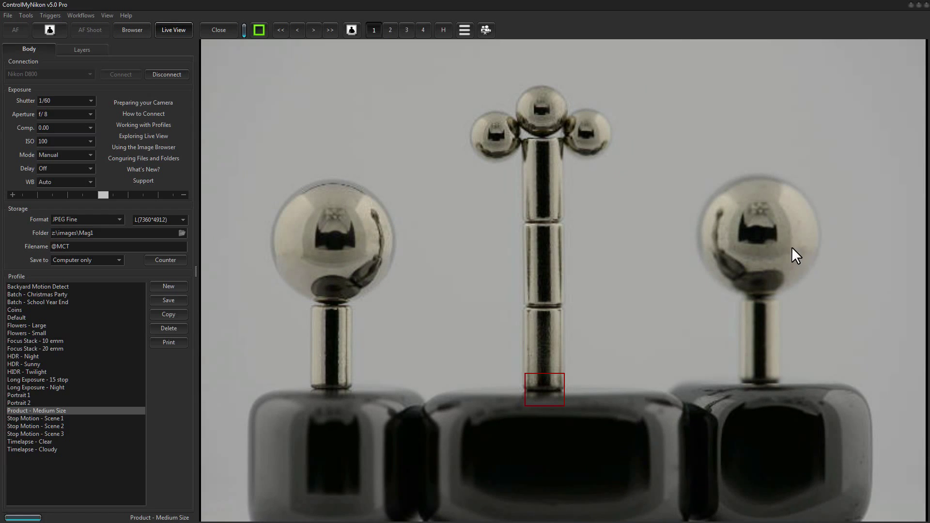
pyautogui.click(761, 215)
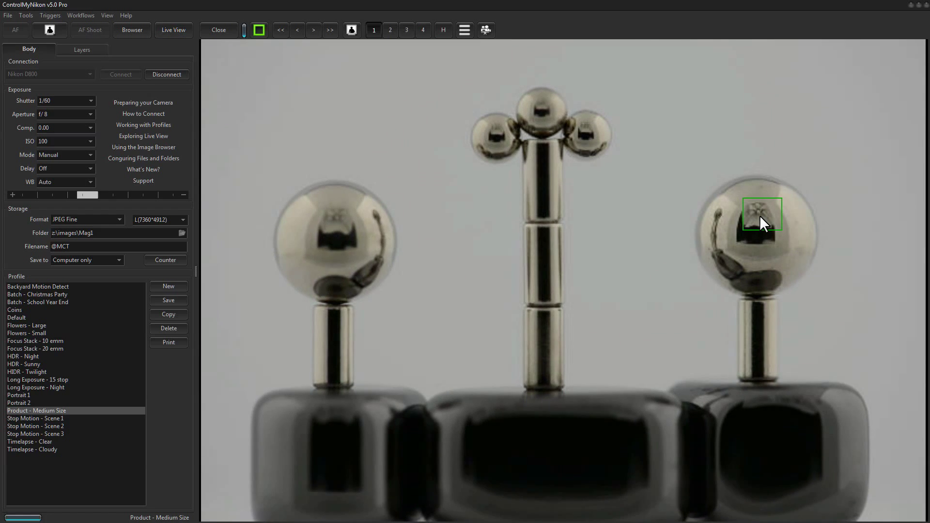
pyautogui.click(760, 216)
pyautogui.click(353, 31)
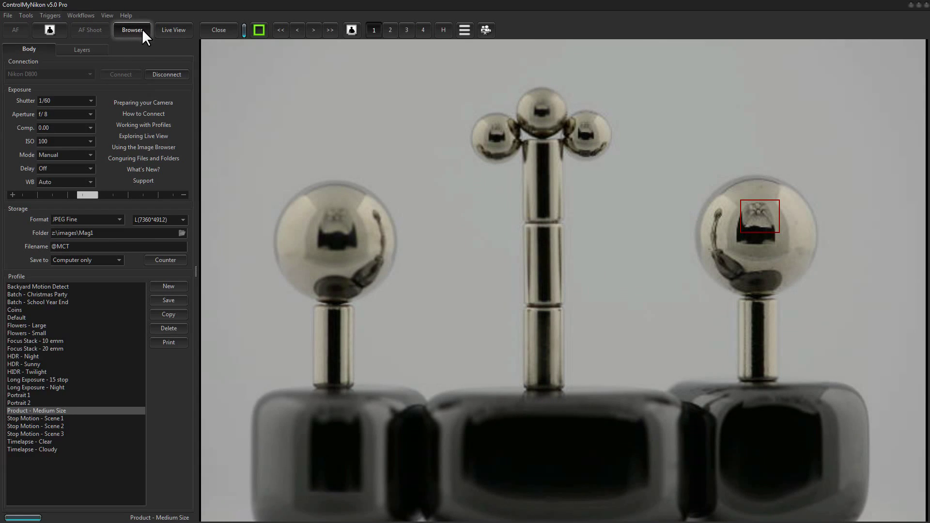
pyautogui.click(143, 31)
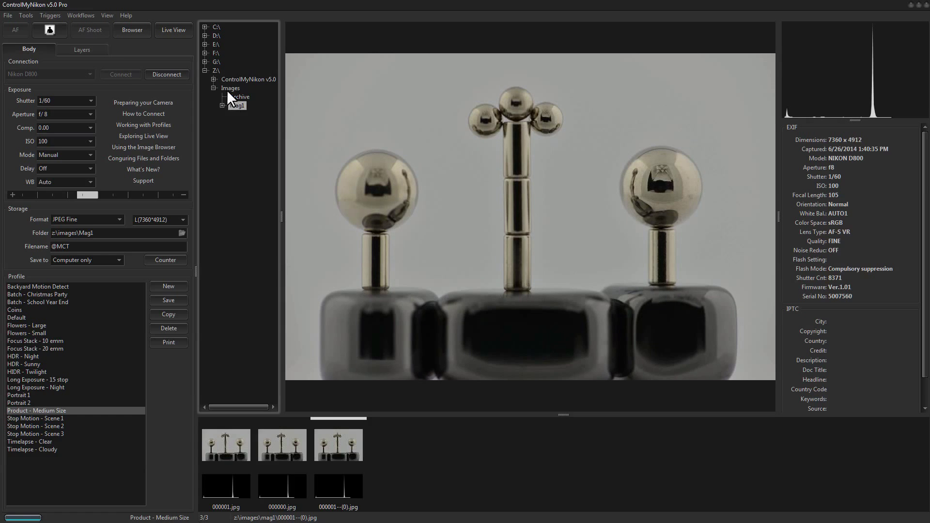
# Switch to Live View and detach both Live View and the image browser into separate windows.
pyautogui.click(173, 31)
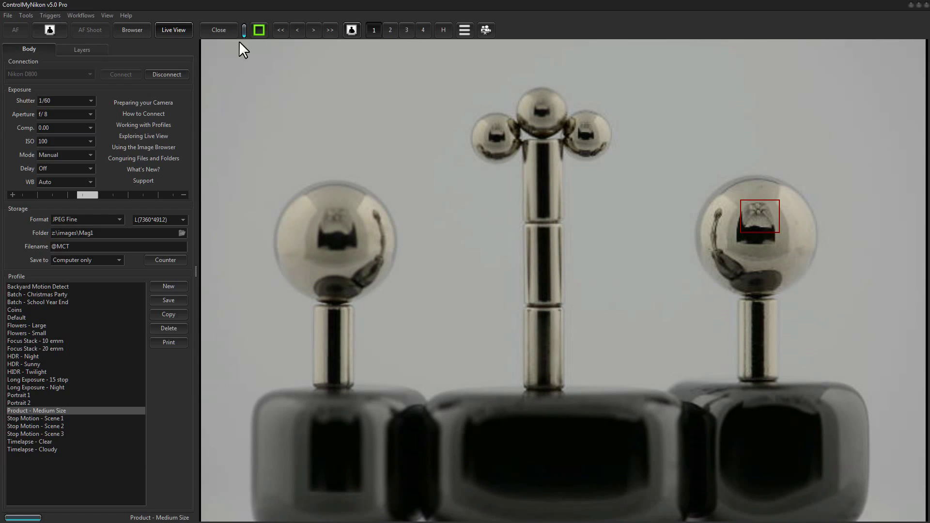
pyautogui.click(104, 16)
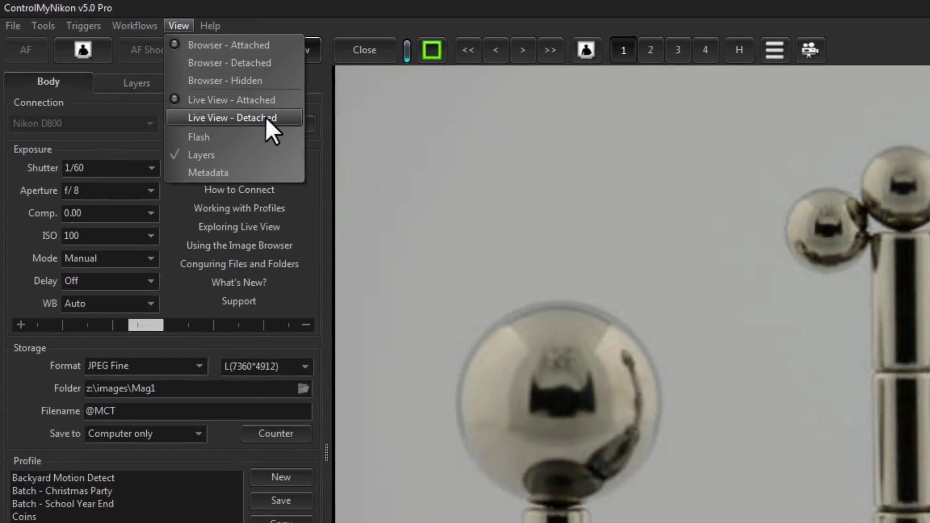
pyautogui.click(266, 118)
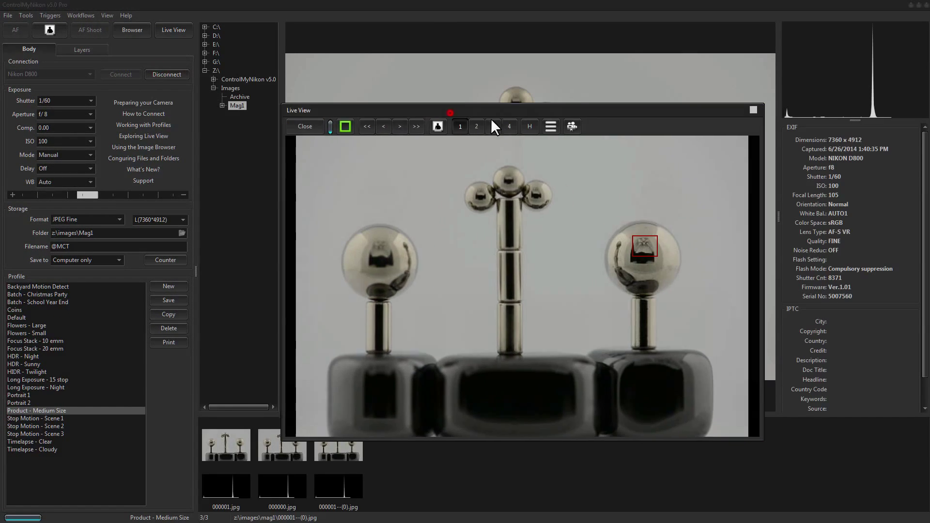
pyautogui.click(107, 15)
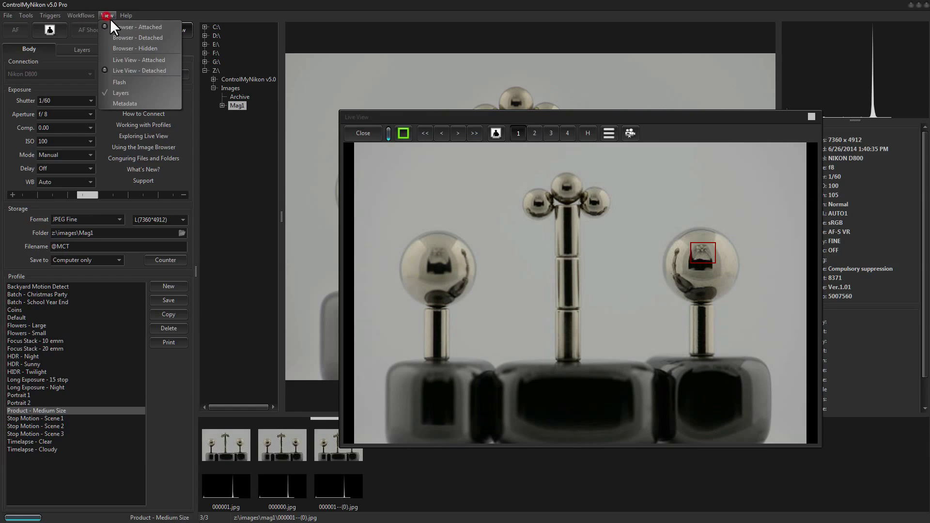
pyautogui.click(139, 37)
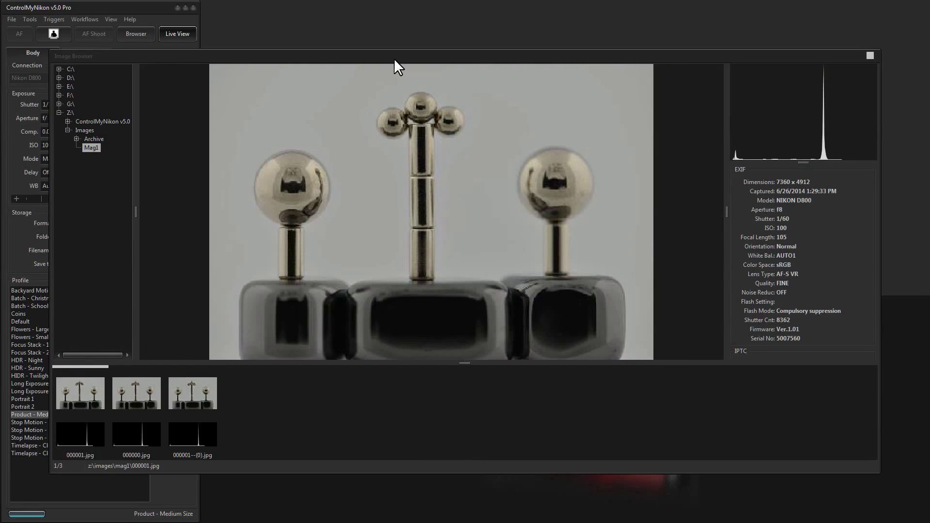
# Arrange the floating Live View and Image Browser windows beside the main control panel, with Live View above the browser.
pyautogui.moveTo(394, 58); pyautogui.dragTo(456, 186)
pyautogui.moveTo(458, 119); pyautogui.dragTo(361, 22)
pyautogui.moveTo(209, 185); pyautogui.dragTo(307, 122)
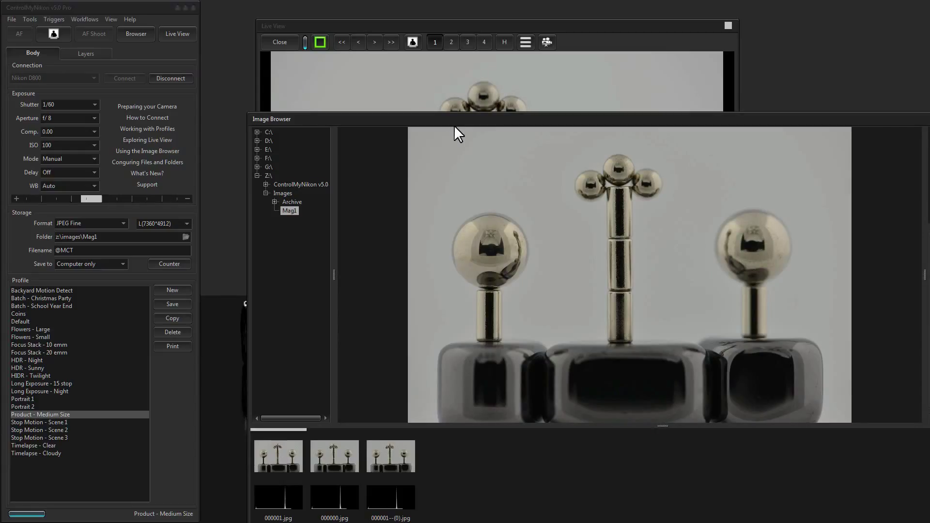
# Reattach the image browser to the main window and reposition the floating Live View window over it.
pyautogui.click(130, 19)
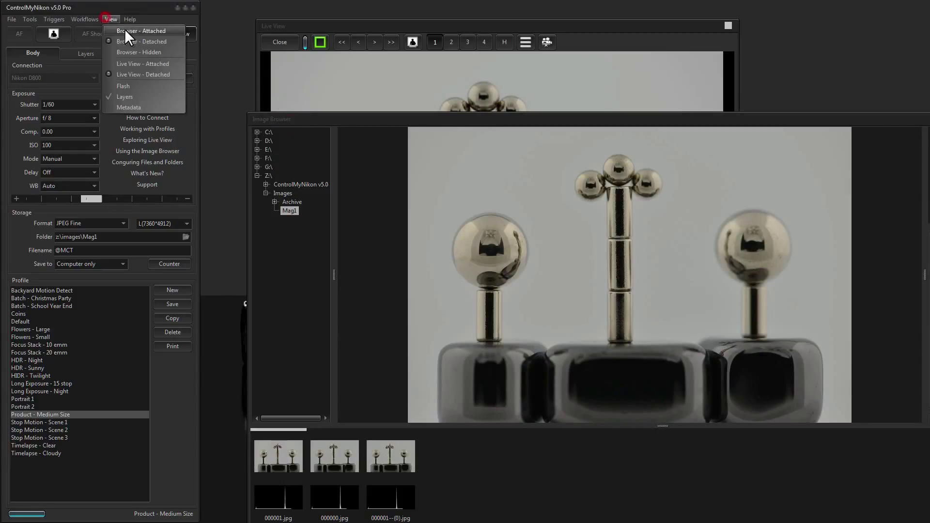
pyautogui.click(127, 30)
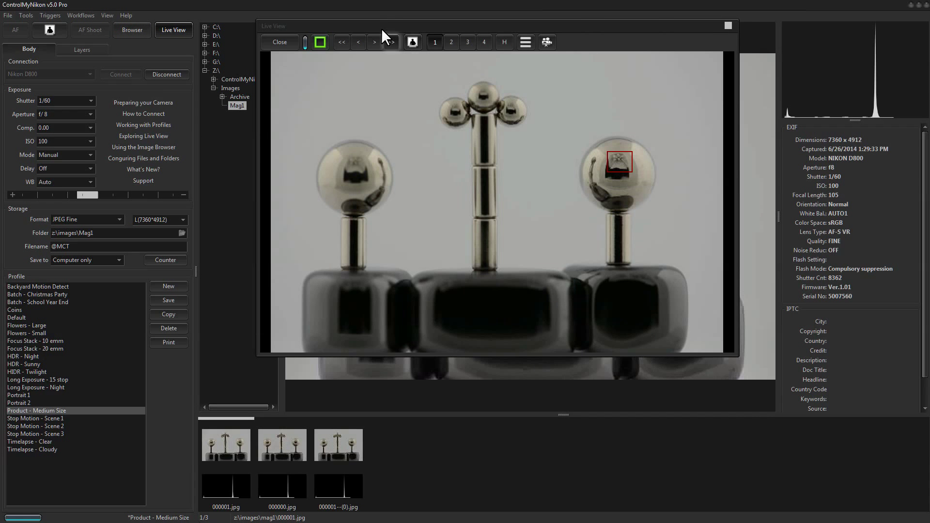
pyautogui.moveTo(382, 29); pyautogui.dragTo(725, 109)
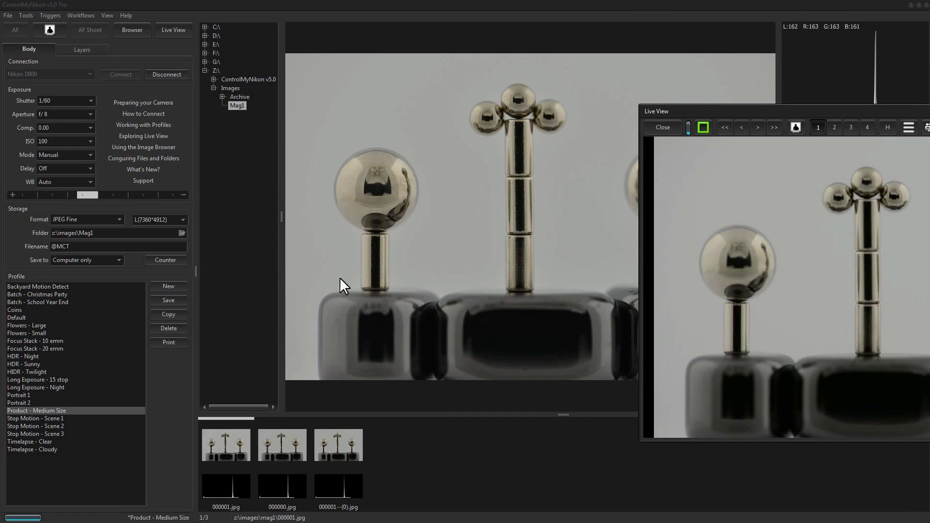
pyautogui.doubleClick(730, 112)
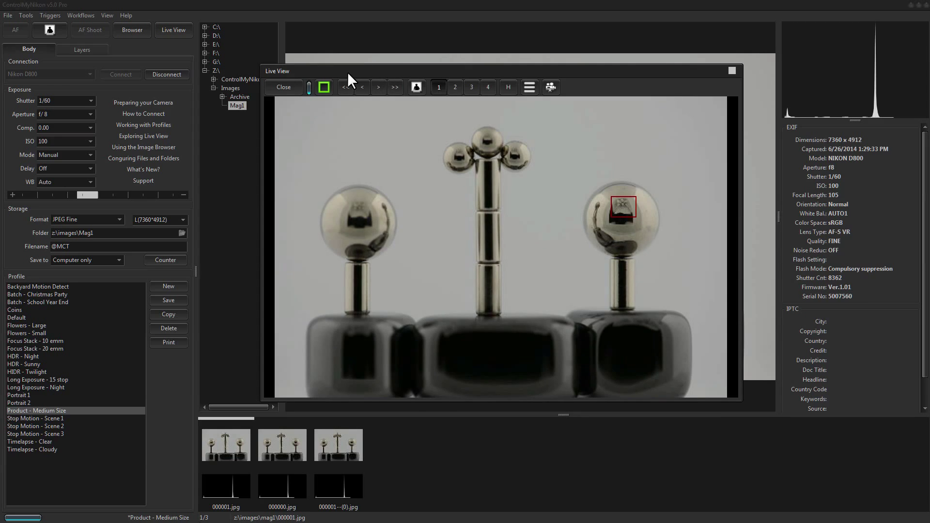
pyautogui.moveTo(347, 72); pyautogui.dragTo(368, 60)
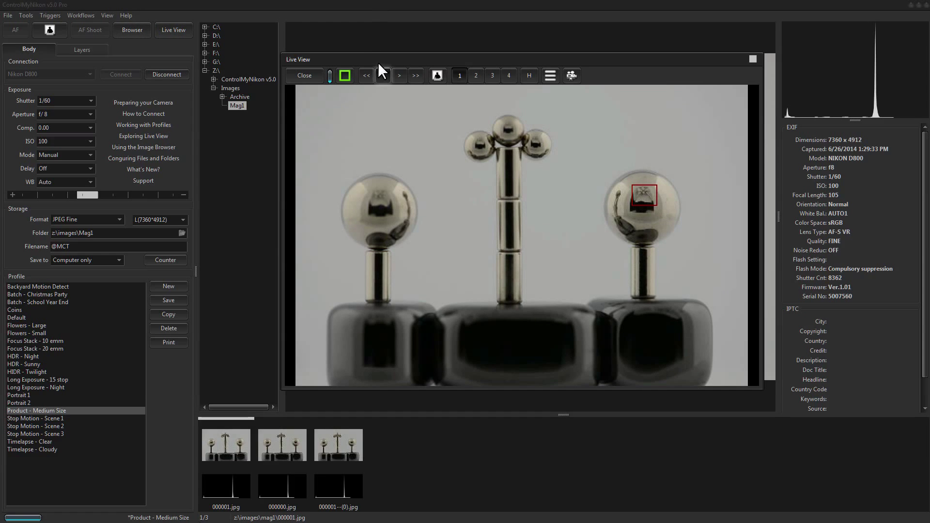
# Reattach Live View to the main window and show it.
pyautogui.click(107, 16)
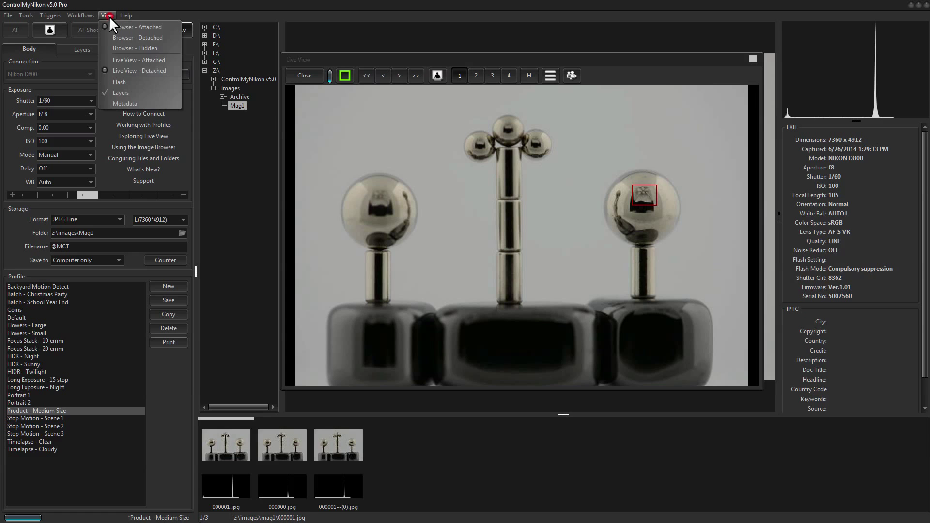
pyautogui.click(161, 60)
pyautogui.click(176, 29)
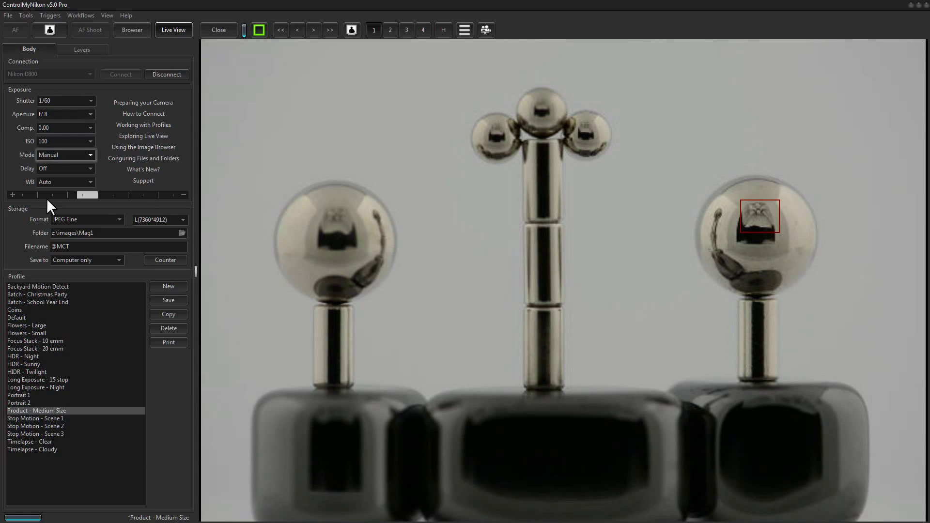
# Collapse the camera settings pane to enlarge Live View, and capture a photo for viewing in the browser.
pyautogui.click(196, 274)
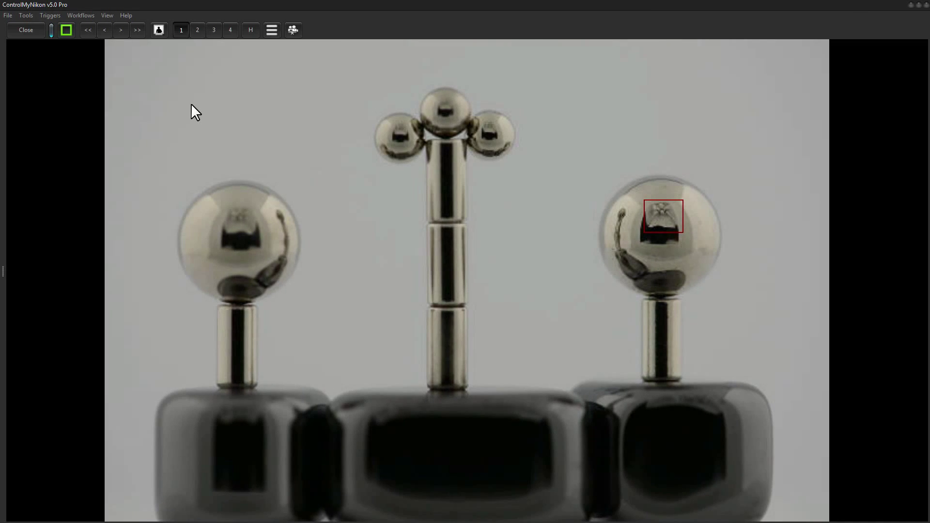
pyautogui.click(158, 30)
pyautogui.click(149, 30)
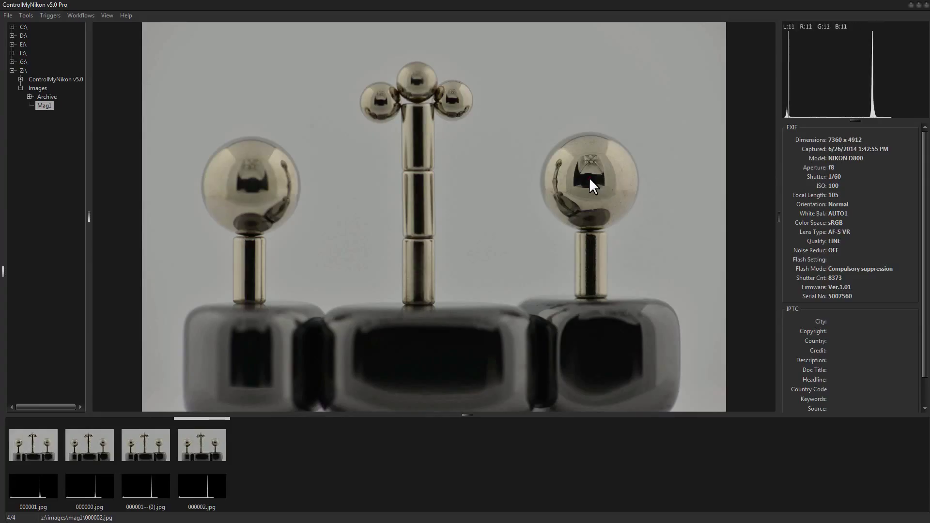
# Return from the captured photo to Live View and refocus at several points, ending just beside the upper part of the central column.
pyautogui.moveTo(589, 177)
pyautogui.mouseDown()
pyautogui.moveTo(613, 177)
pyautogui.moveTo(614, 200)
pyautogui.moveTo(616, 181)
pyautogui.moveTo(600, 189)
pyautogui.mouseUp()
pyautogui.doubleClick(601, 189)
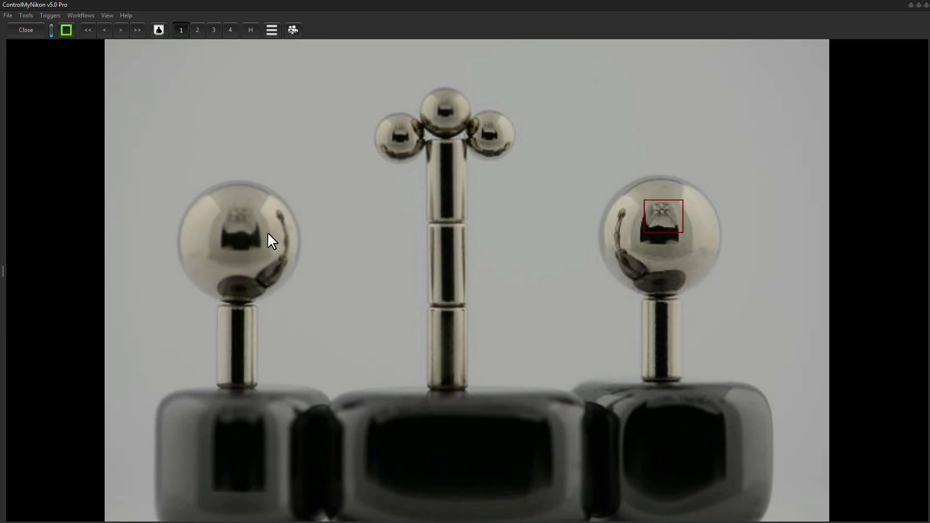
pyautogui.click(379, 121)
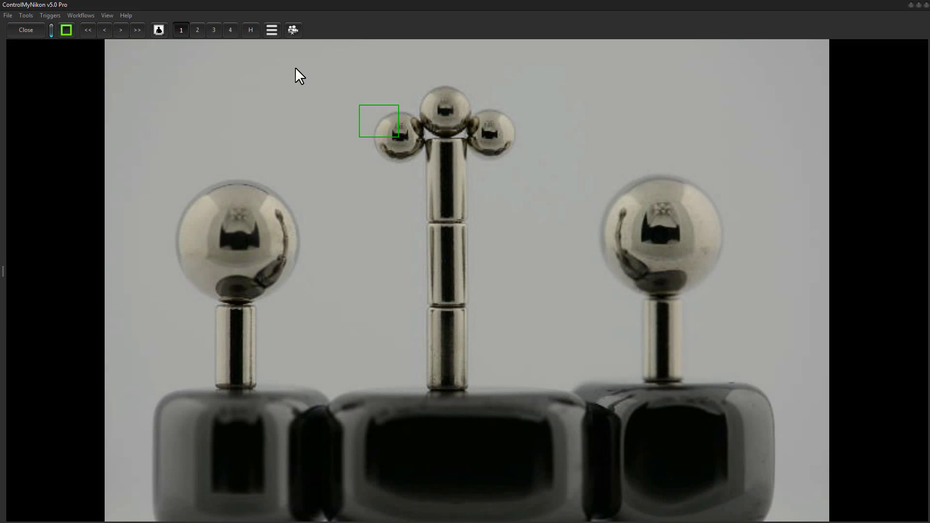
pyautogui.click(215, 30)
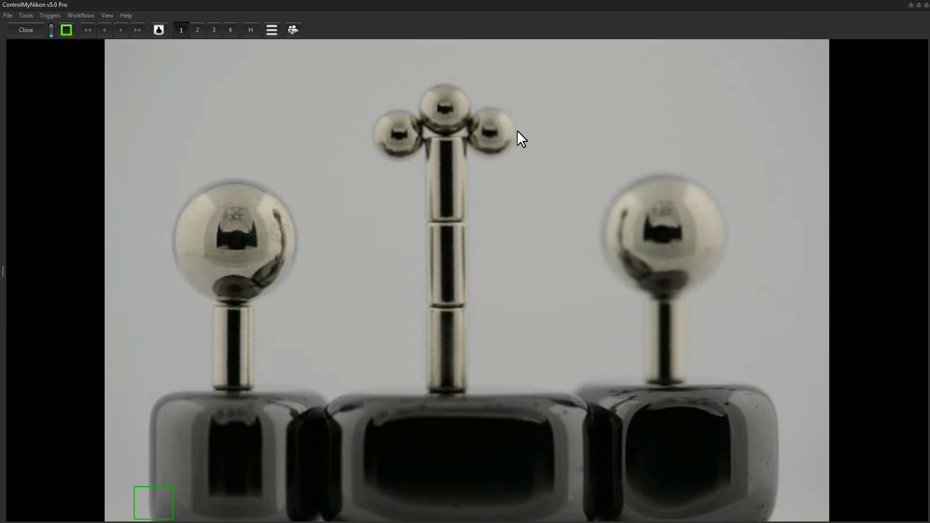
pyautogui.click(502, 152)
pyautogui.click(489, 179)
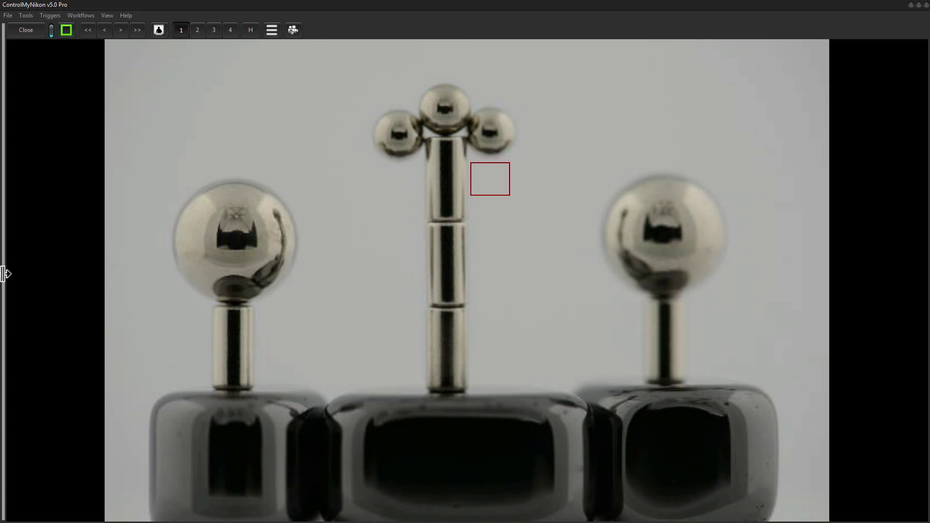
# Restore the collapsed camera settings pane and show its Layers settings.
pyautogui.moveTo(5, 289); pyautogui.dragTo(5, 270)
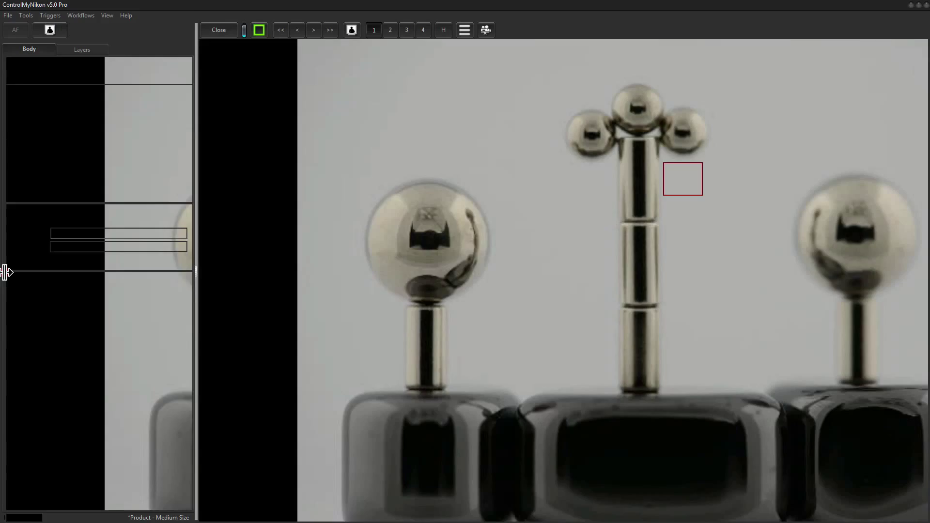
pyautogui.click(83, 50)
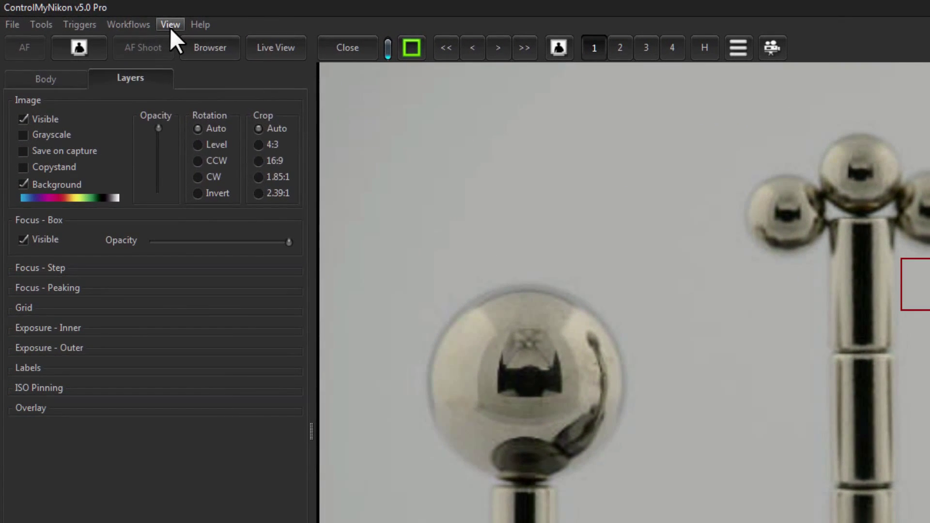
# Hide the Layers page from the settings pane, enable it again and reopen its settings.
pyautogui.click(106, 16)
pyautogui.click(121, 82)
pyautogui.click(170, 25)
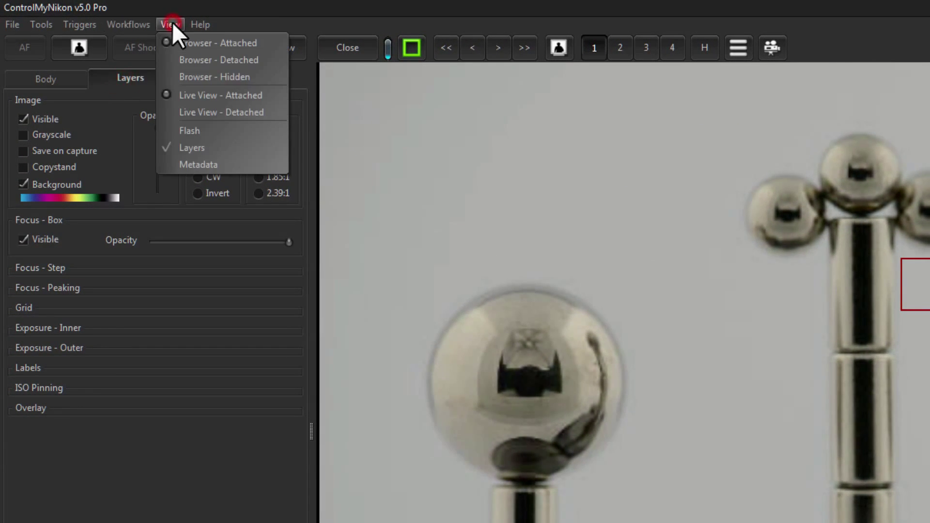
pyautogui.click(206, 146)
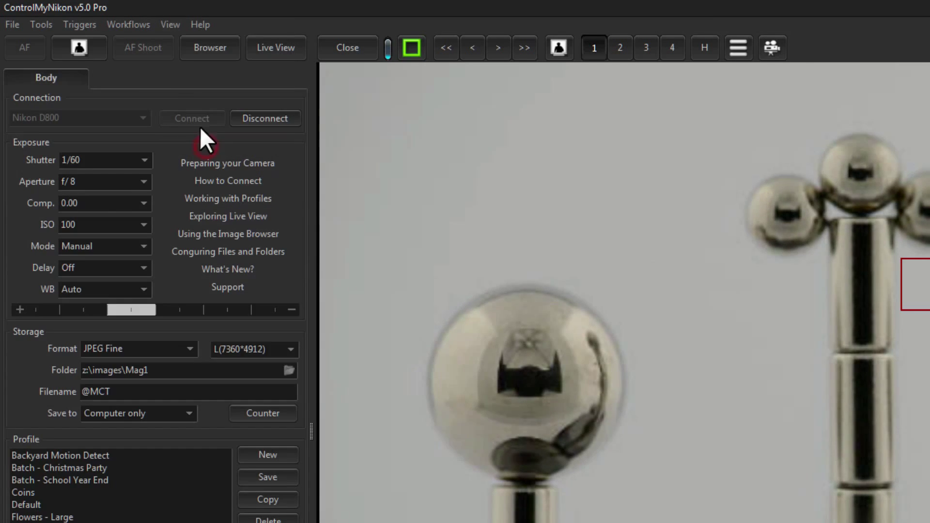
pyautogui.click(170, 25)
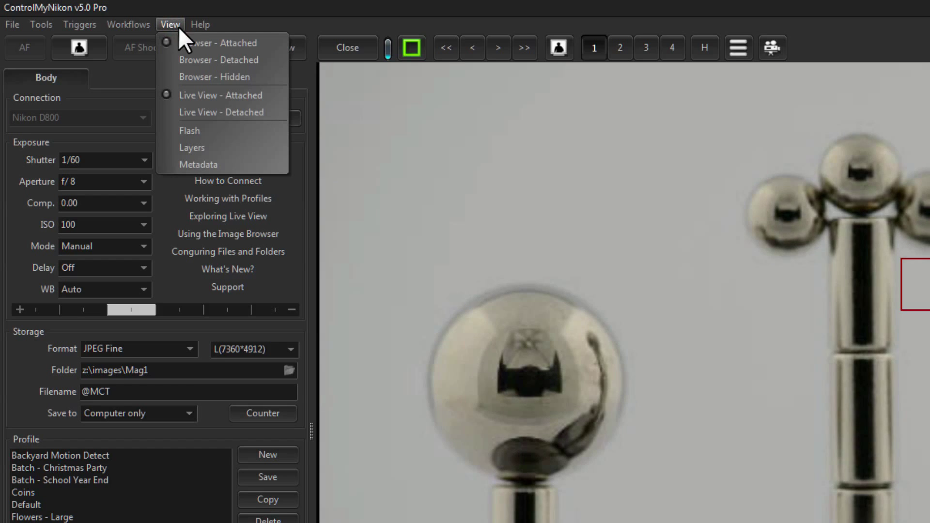
pyautogui.click(210, 150)
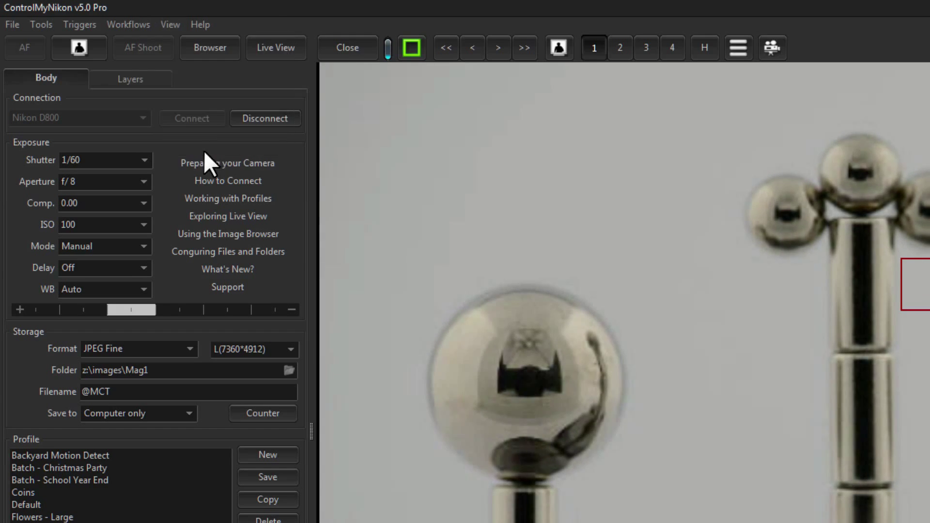
pyautogui.click(156, 73)
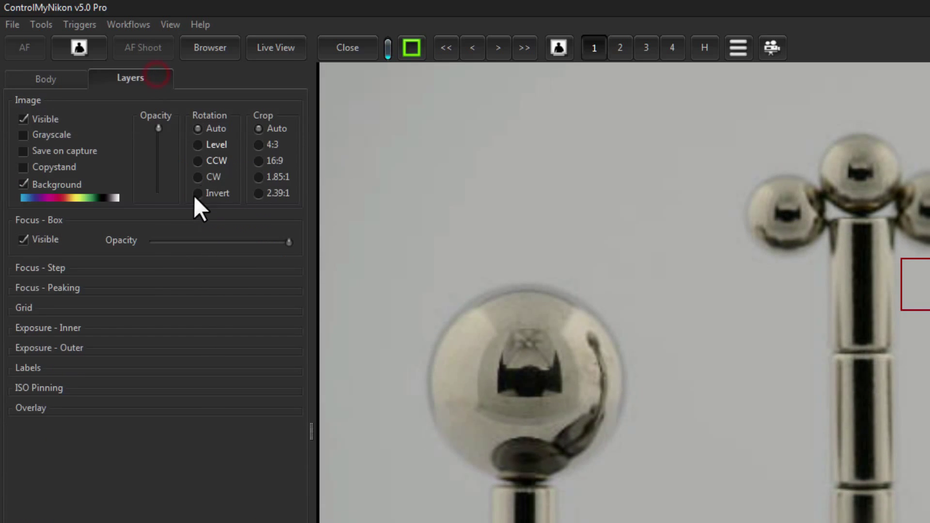
# Turn off the visibility of the live image layer and expand the Focus - Box settings.
pyautogui.click(27, 221)
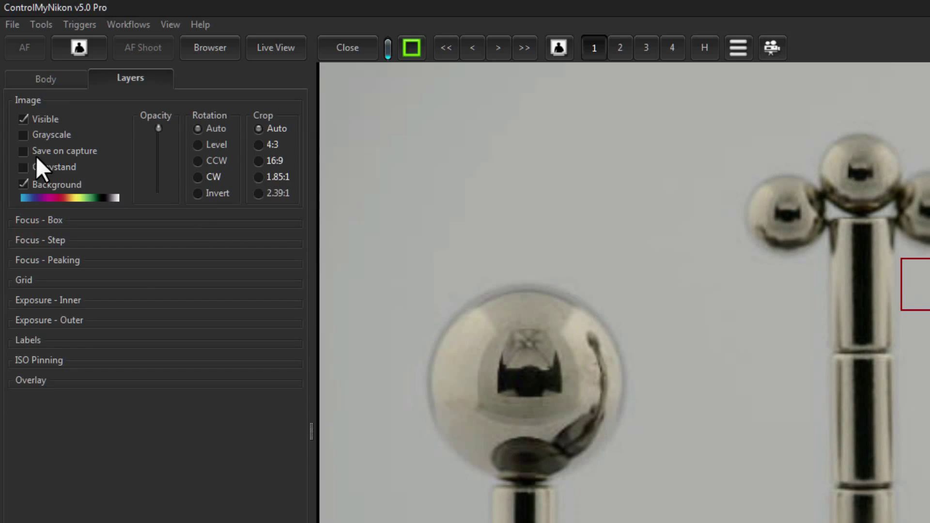
pyautogui.click(24, 118)
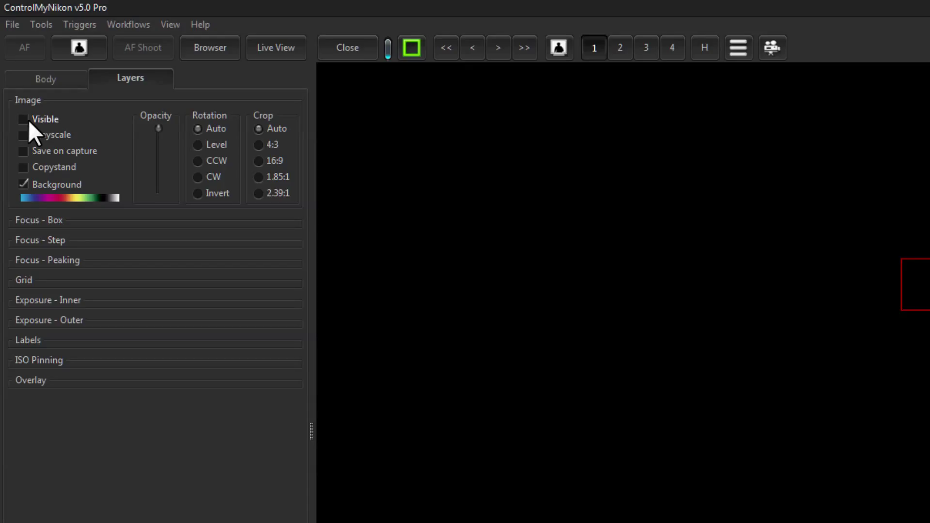
pyautogui.click(50, 220)
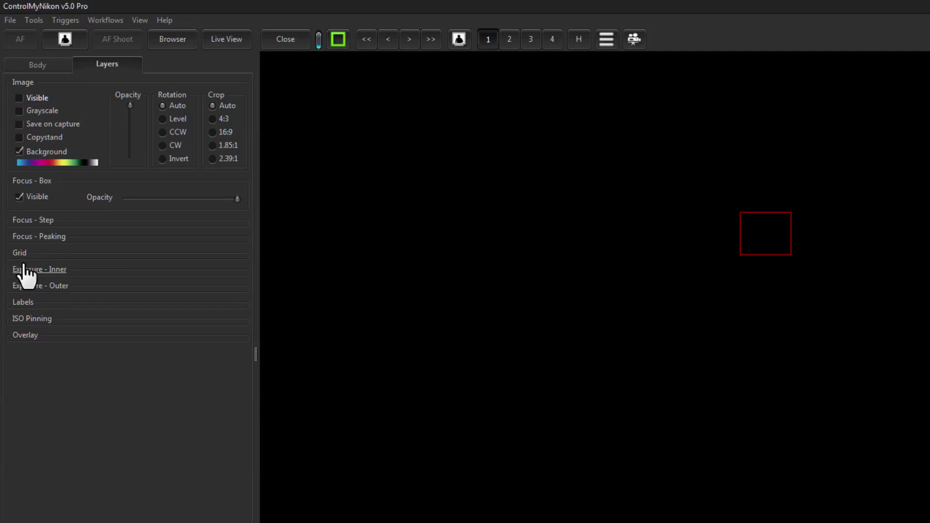
# Make the Grid layer visible over Live View and colour its lines yellow.
pyautogui.click(20, 253)
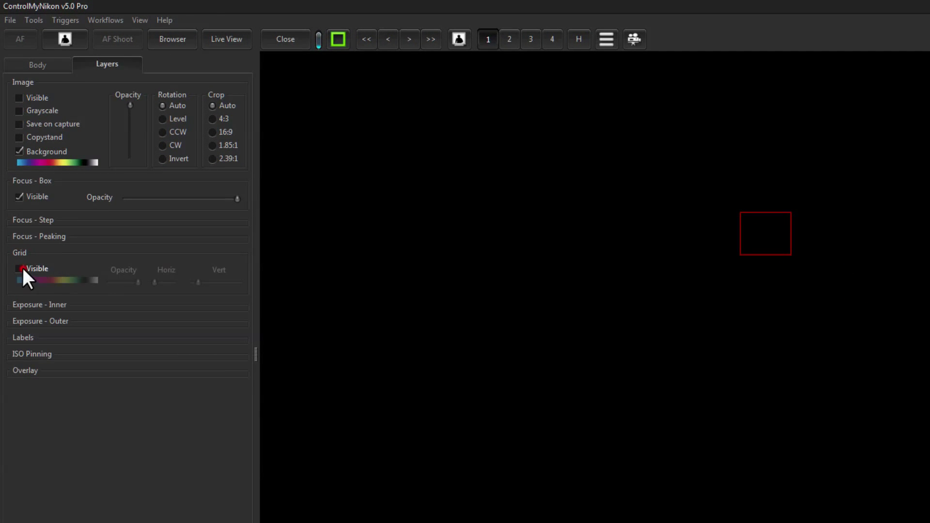
pyautogui.click(20, 268)
pyautogui.click(63, 280)
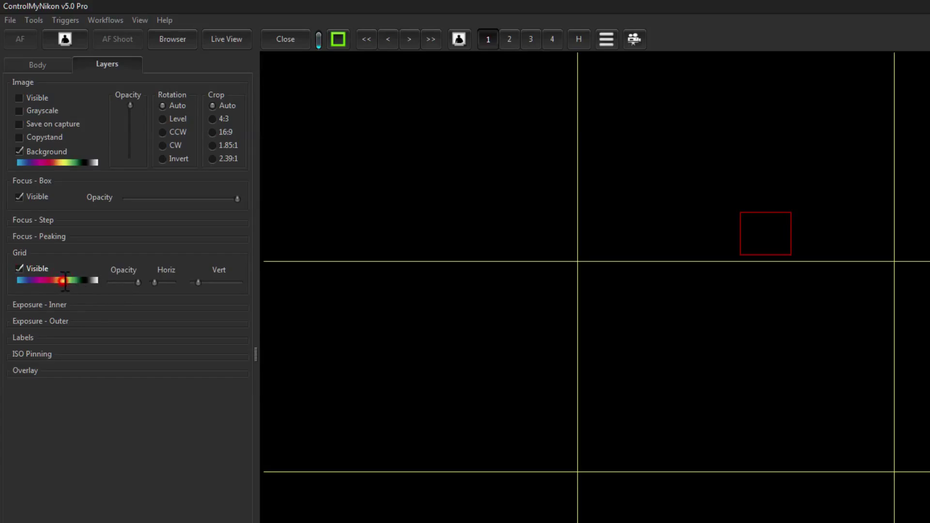
# Make the Exposure - Inner and Exposure - Outer layers visible over Live View.
pyautogui.click(24, 305)
pyautogui.click(20, 321)
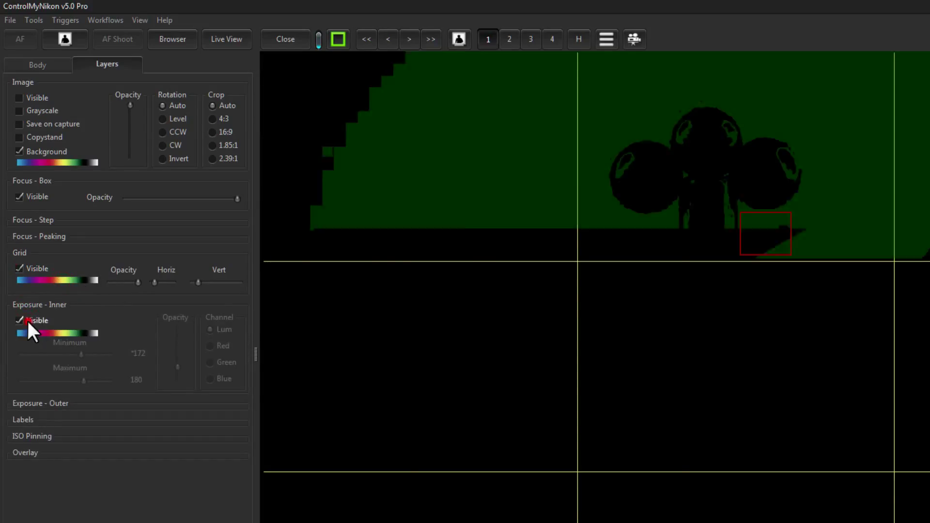
pyautogui.click(35, 404)
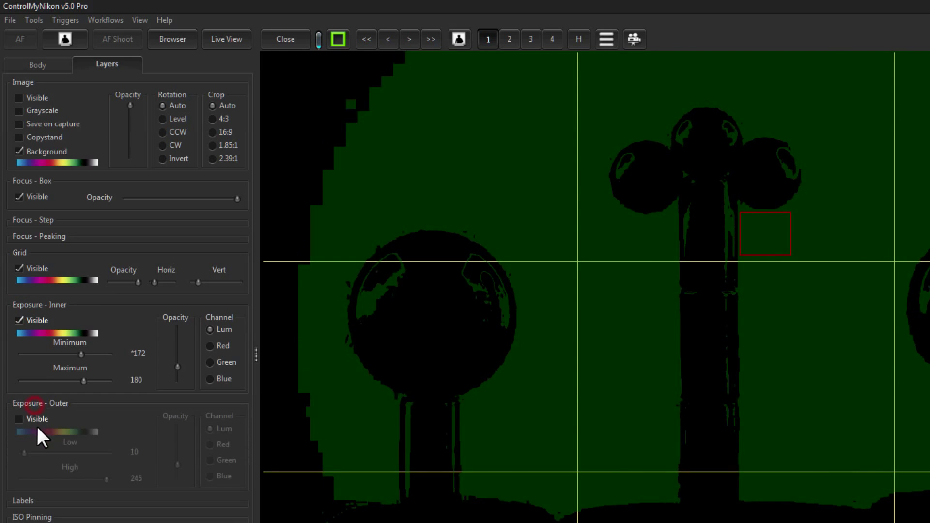
pyautogui.click(37, 418)
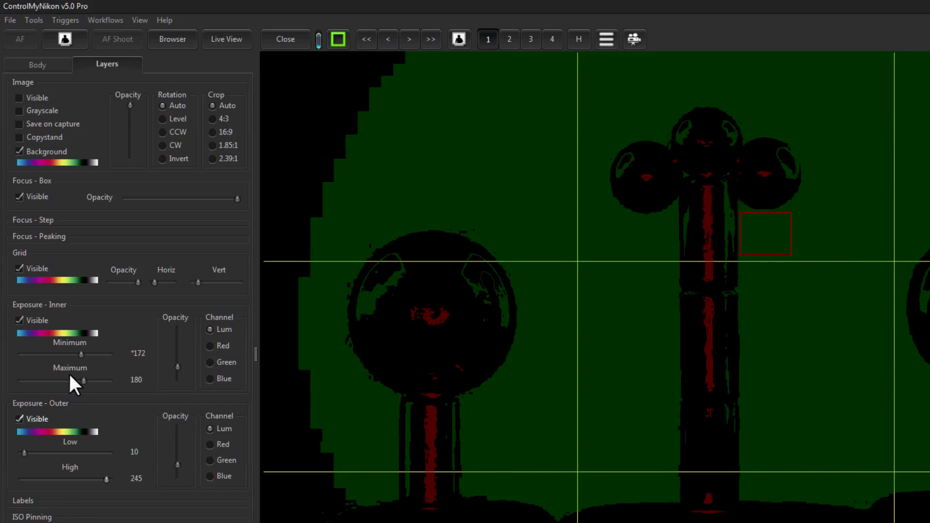
# Make the Focus - Peaking layer visible and turn the live image layer back on at full opacity.
pyautogui.click(43, 237)
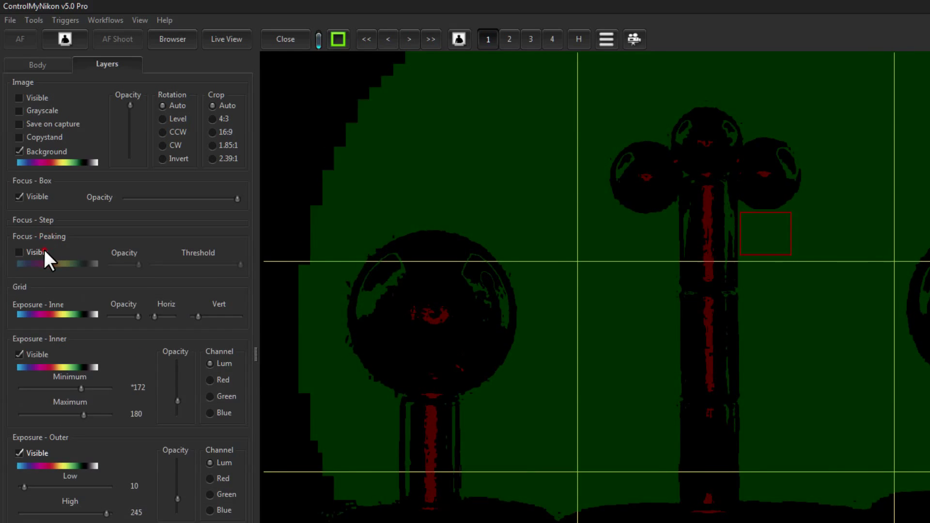
pyautogui.click(43, 249)
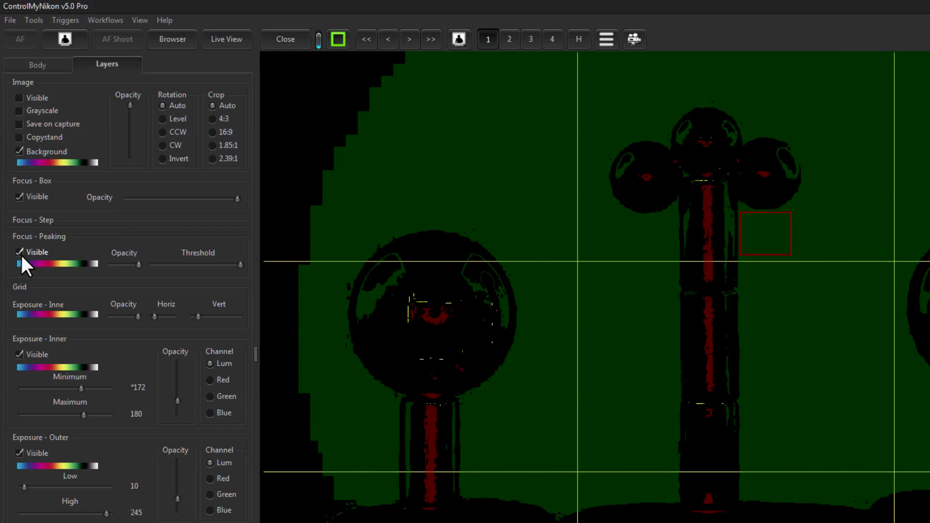
pyautogui.click(34, 99)
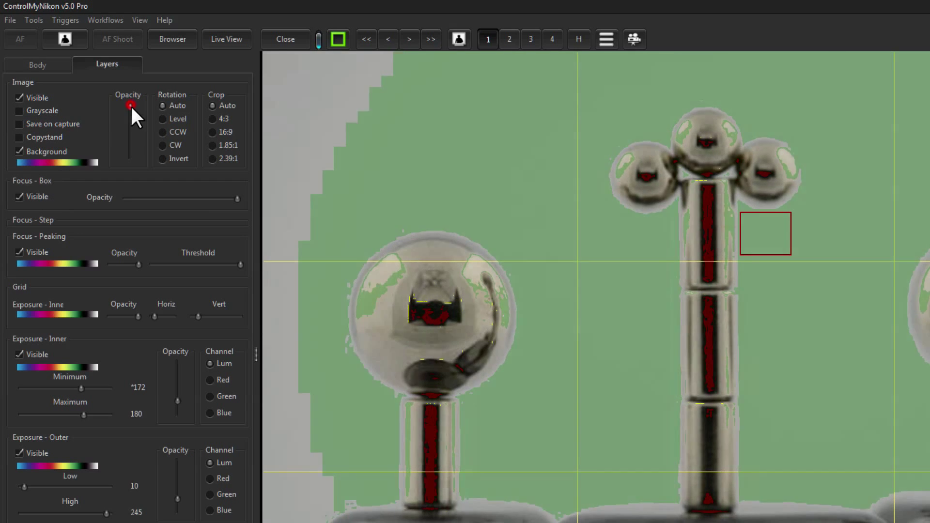
pyautogui.moveTo(129, 105)
pyautogui.mouseDown()
pyautogui.moveTo(131, 159)
pyautogui.moveTo(129, 105)
pyautogui.mouseUp()
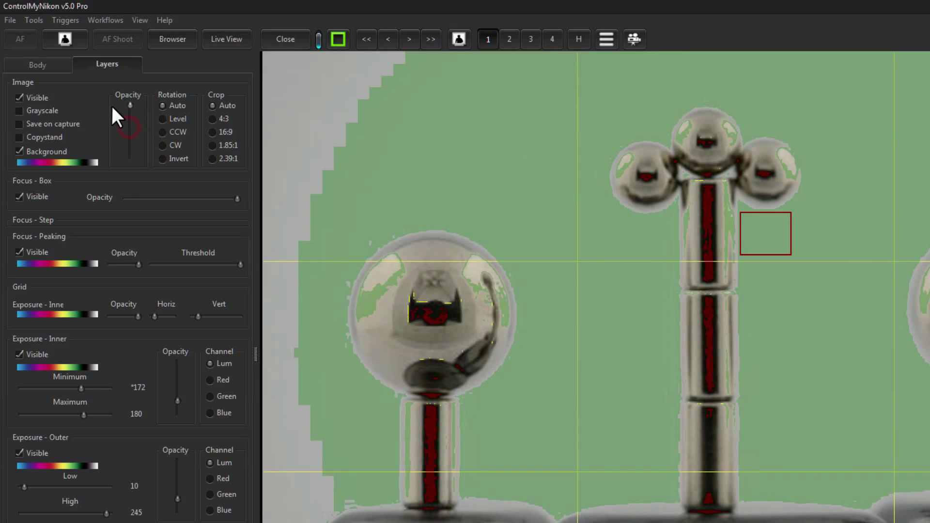
# Widen the settings pane and test the image background by turning it off and on and changing its colour from blue to black.
pyautogui.click(18, 150)
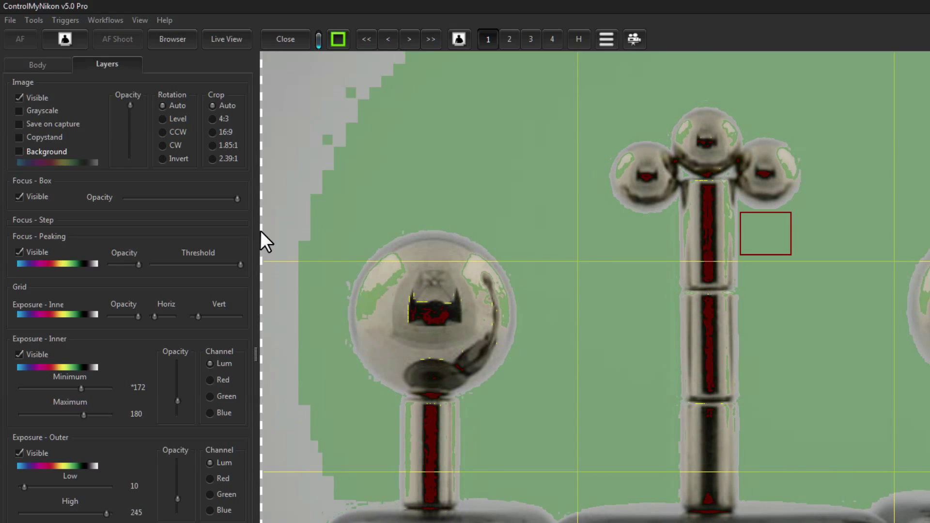
pyautogui.moveTo(255, 355); pyautogui.dragTo(465, 452)
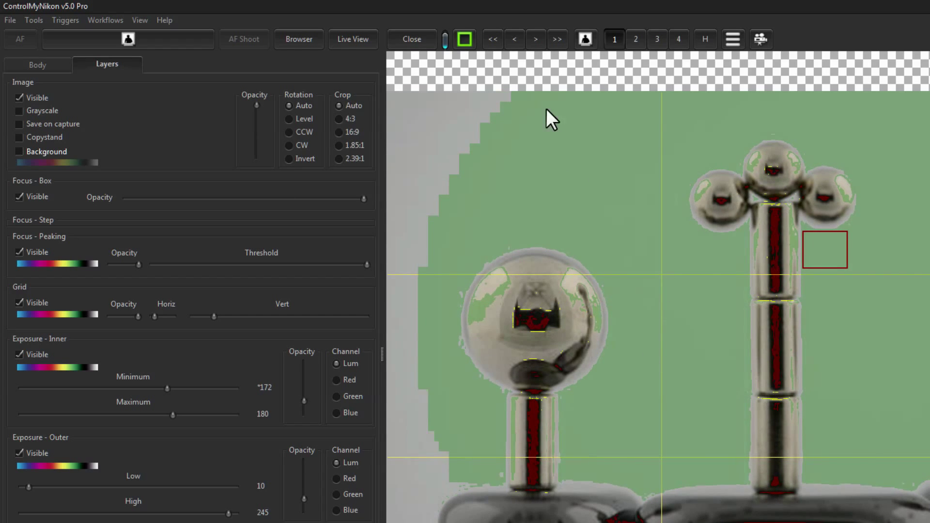
pyautogui.click(31, 152)
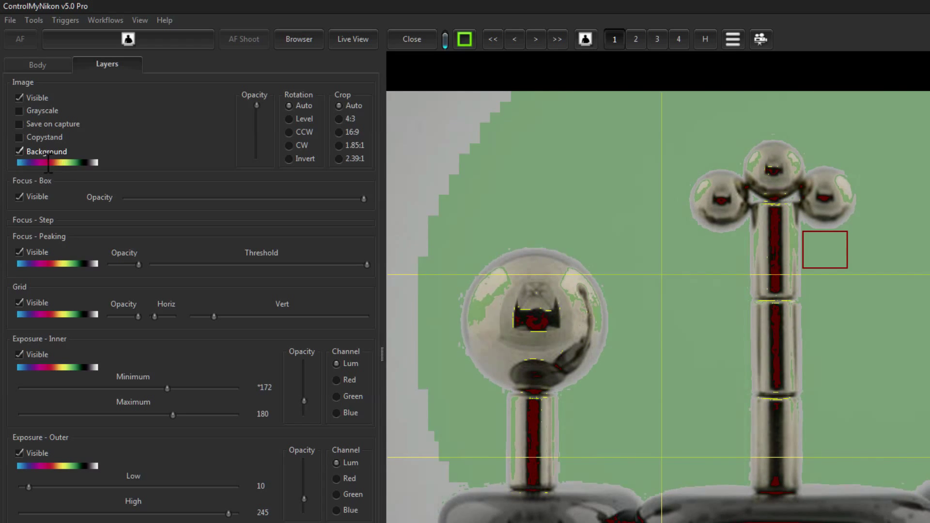
pyautogui.click(22, 162)
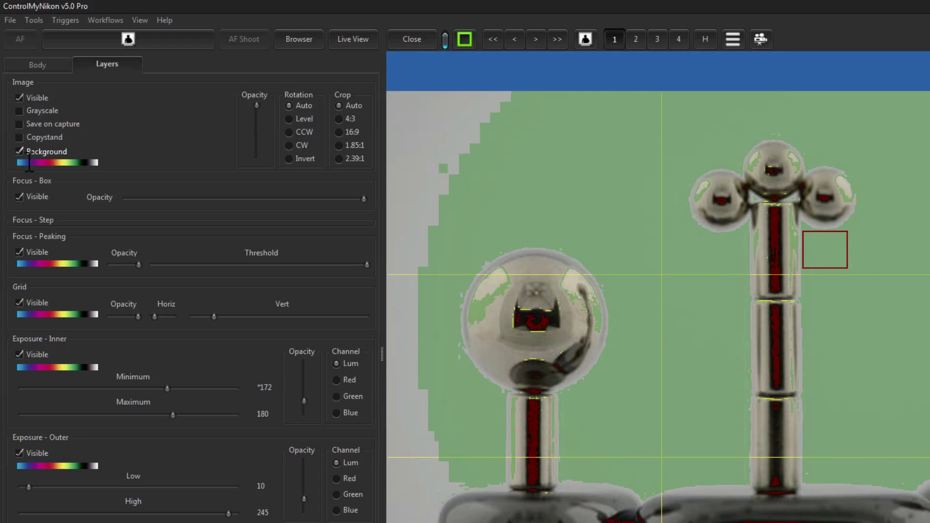
pyautogui.moveTo(29, 162); pyautogui.dragTo(86, 162)
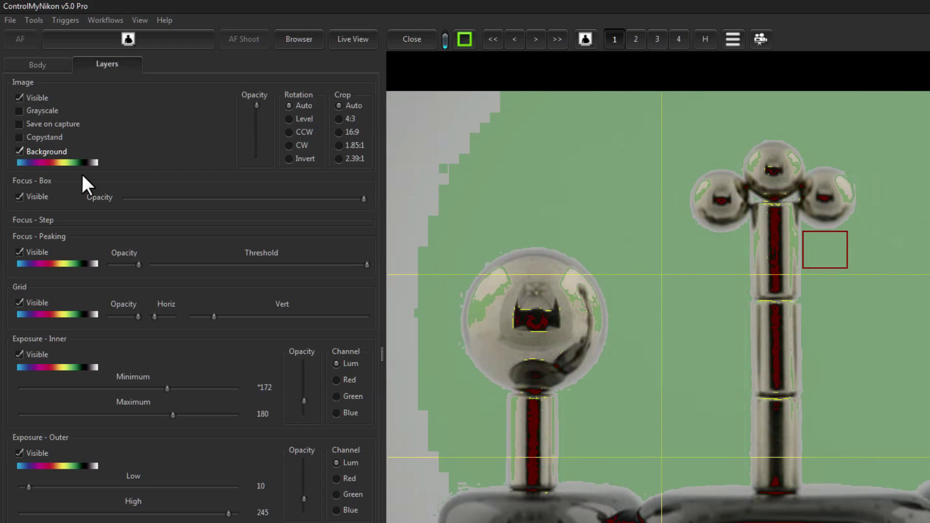
# Set the live image to grayscale and hide the Focus - Box, Focus - Peaking, Grid, Exposure - Inner and Exposure - Outer layers.
pyautogui.click(36, 112)
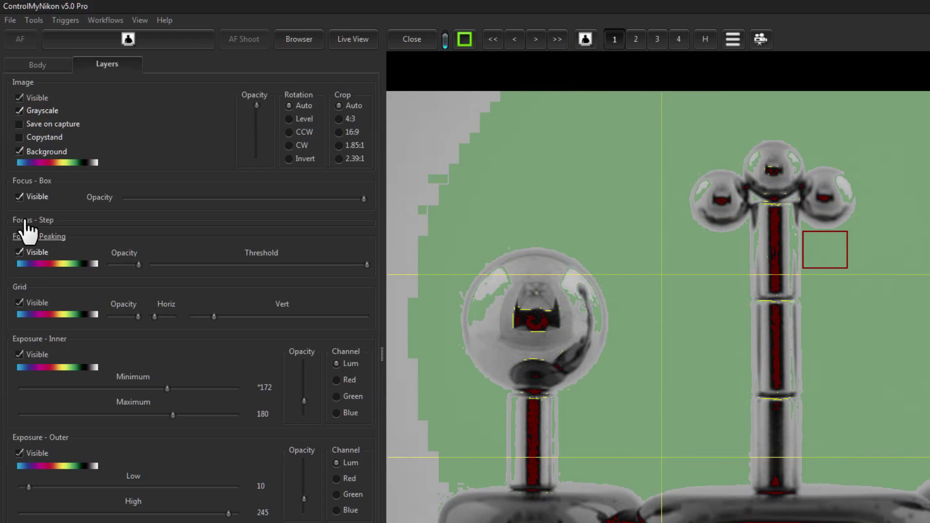
pyautogui.click(31, 197)
pyautogui.click(34, 251)
pyautogui.click(35, 302)
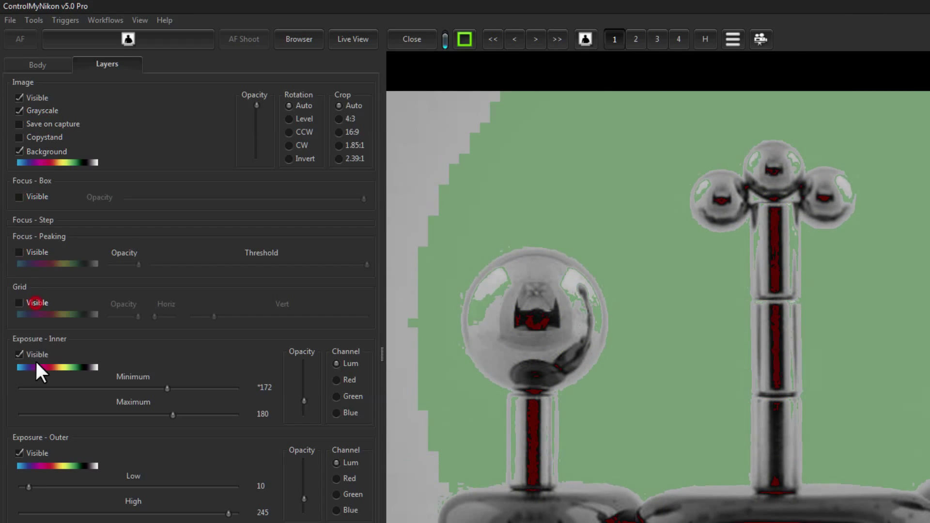
pyautogui.click(20, 355)
pyautogui.click(20, 454)
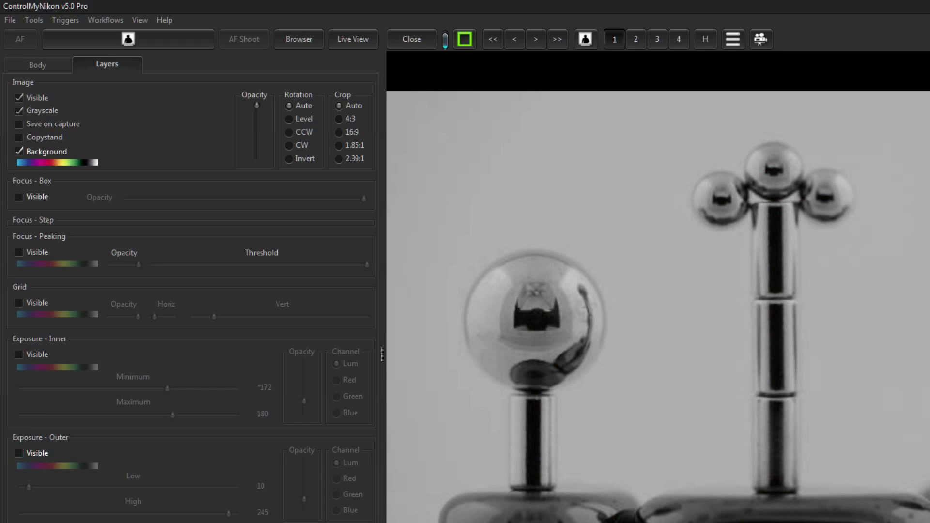
# Toggle the Exposure - Inner layer on and off over the grayscale image, and return the live image to colour.
pyautogui.click(27, 109)
pyautogui.click(28, 113)
pyautogui.click(38, 111)
pyautogui.click(21, 353)
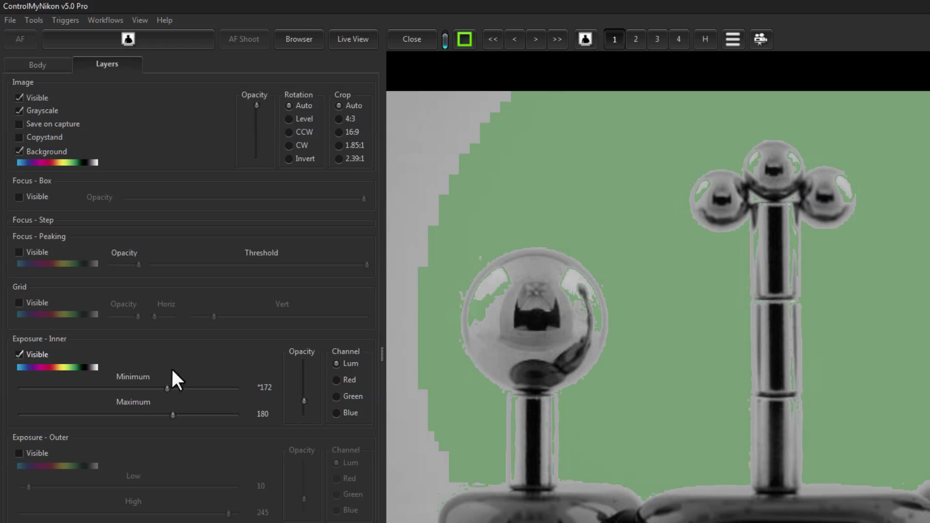
pyautogui.click(29, 354)
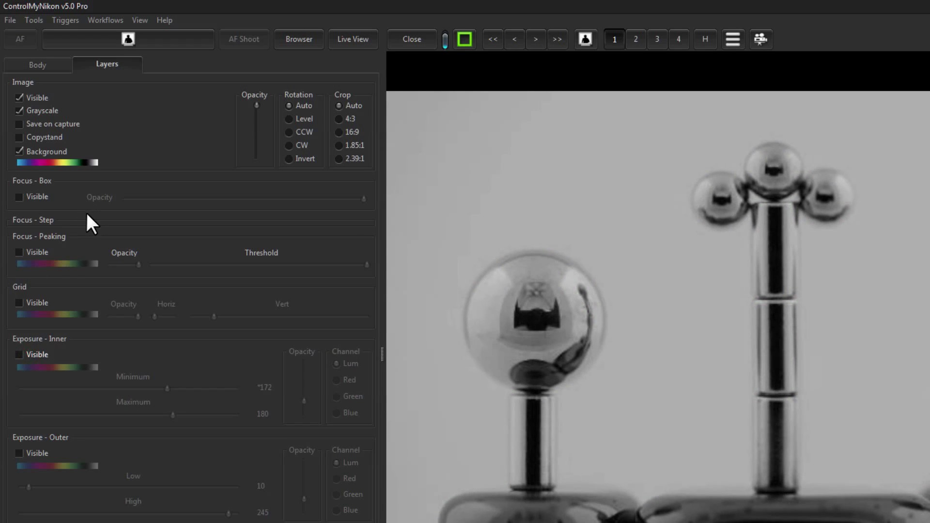
pyautogui.click(42, 111)
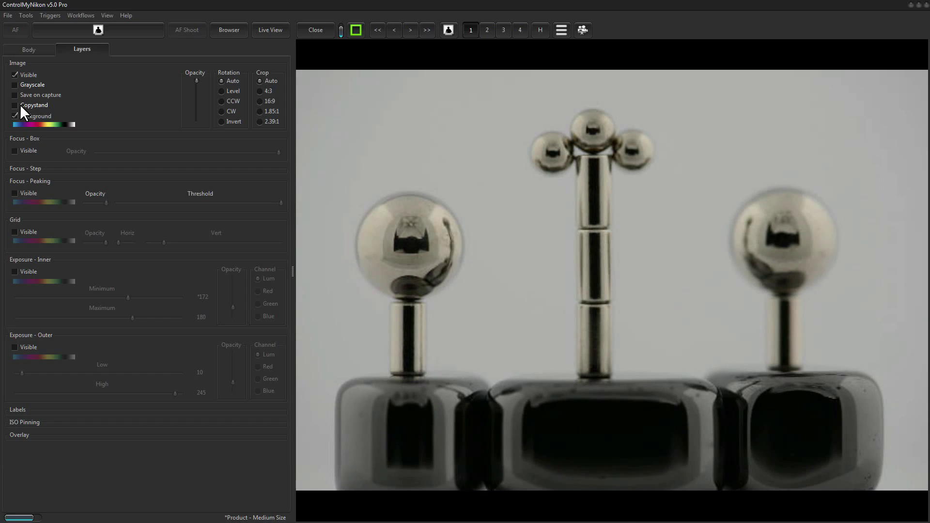
# Try the Copystand option on the live image and turn it off again.
pyautogui.click(27, 106)
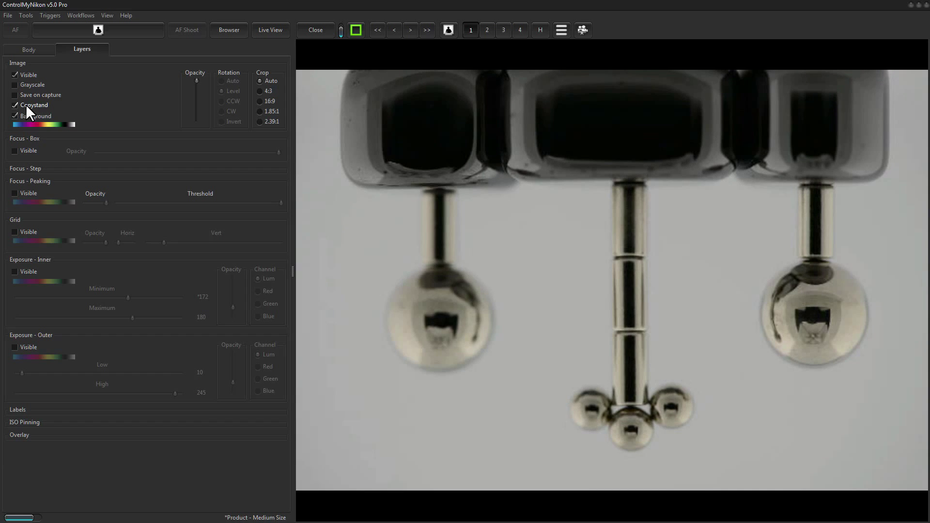
pyautogui.click(25, 104)
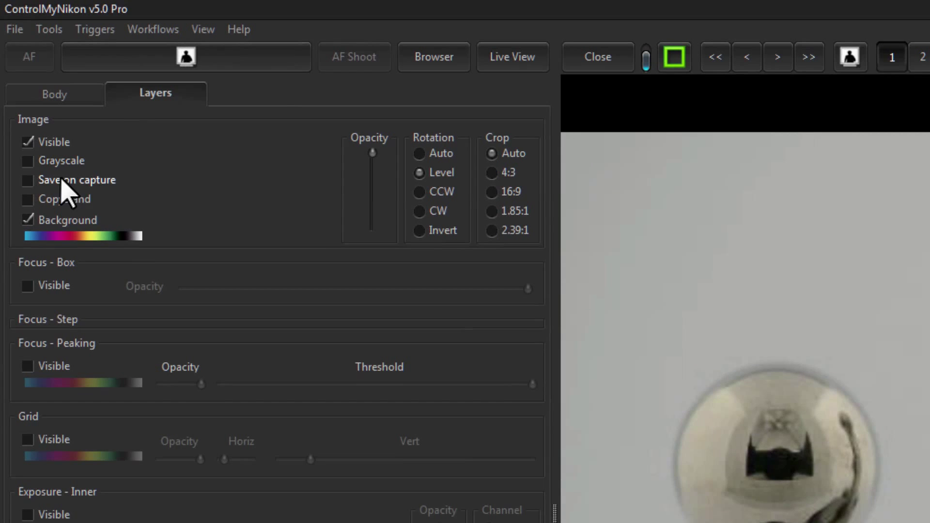
# Enable Save on capture for the image layer, narrow the settings pane and capture a photo.
pyautogui.click(26, 181)
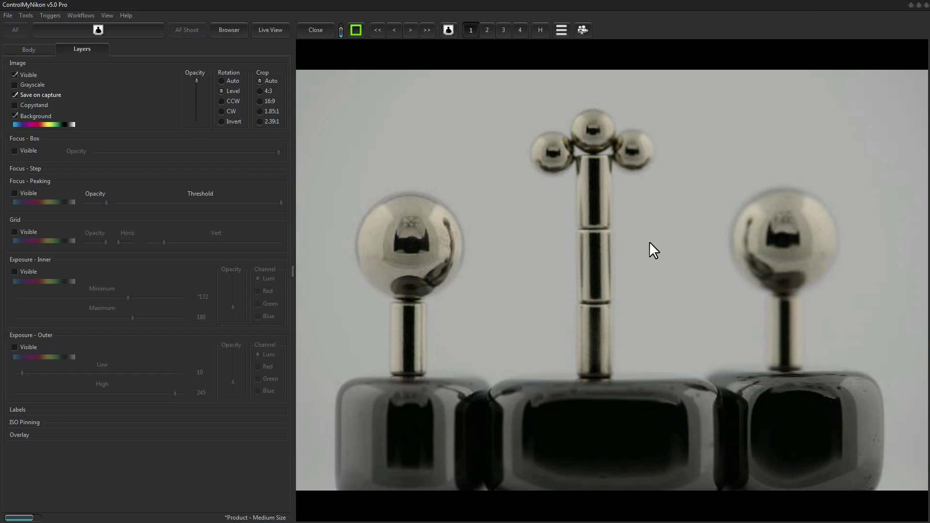
pyautogui.click(28, 53)
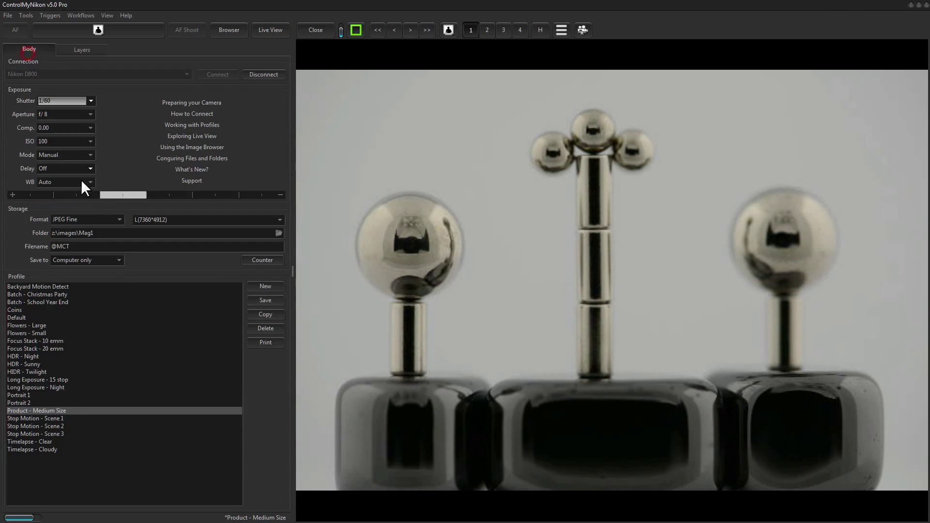
pyautogui.moveTo(281, 272); pyautogui.dragTo(187, 272)
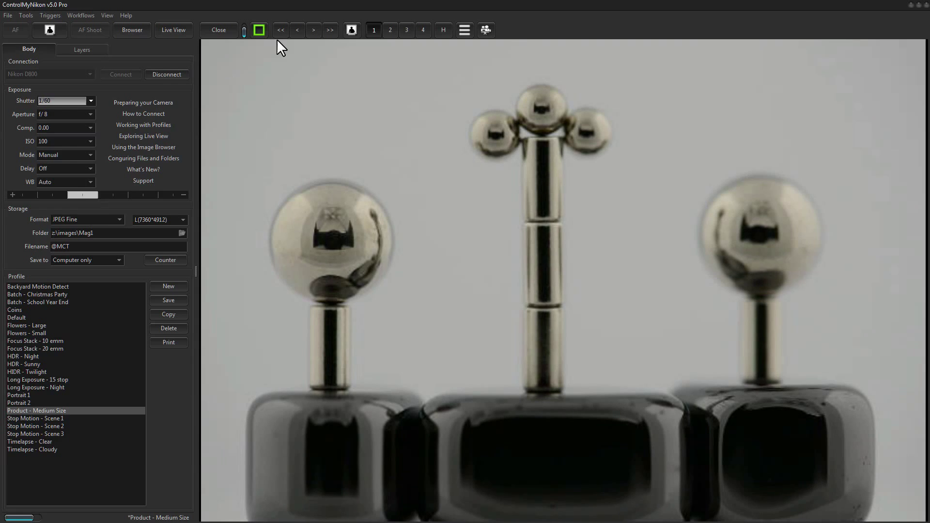
pyautogui.click(351, 30)
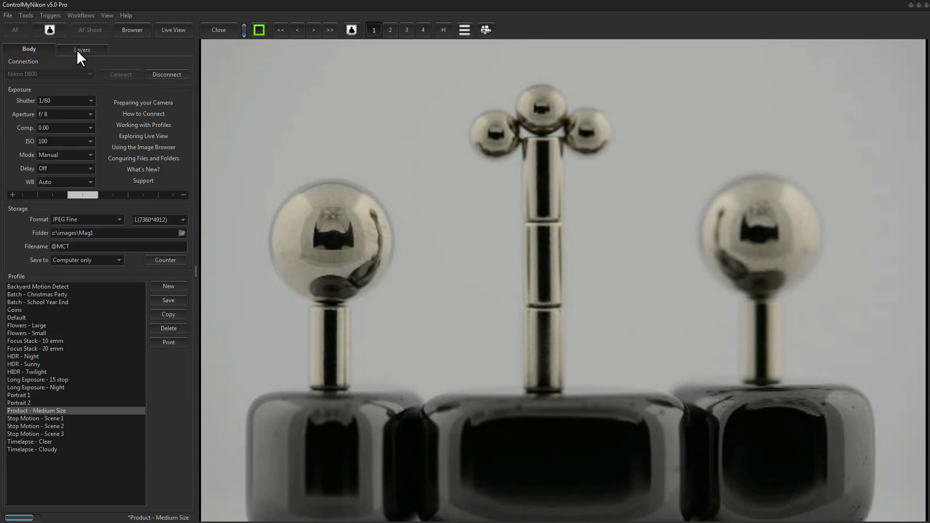
pyautogui.click(78, 50)
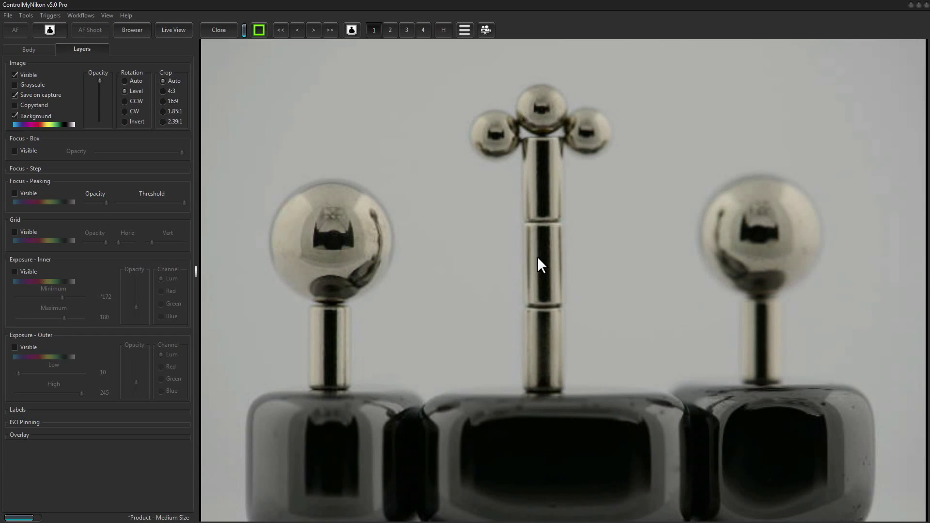
# Open the Images\Mag1 folder on drive Z in Windows Explorer and inspect the 000003.jpg and 000003.lvbmp files.
pyautogui.press('super+e')
pyautogui.moveTo(459, 170); pyautogui.dragTo(460, 111)
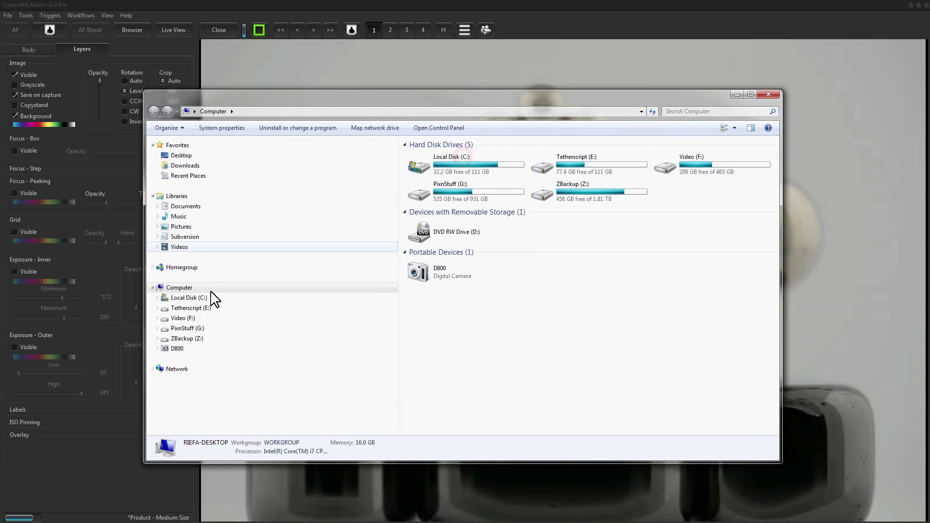
pyautogui.click(157, 339)
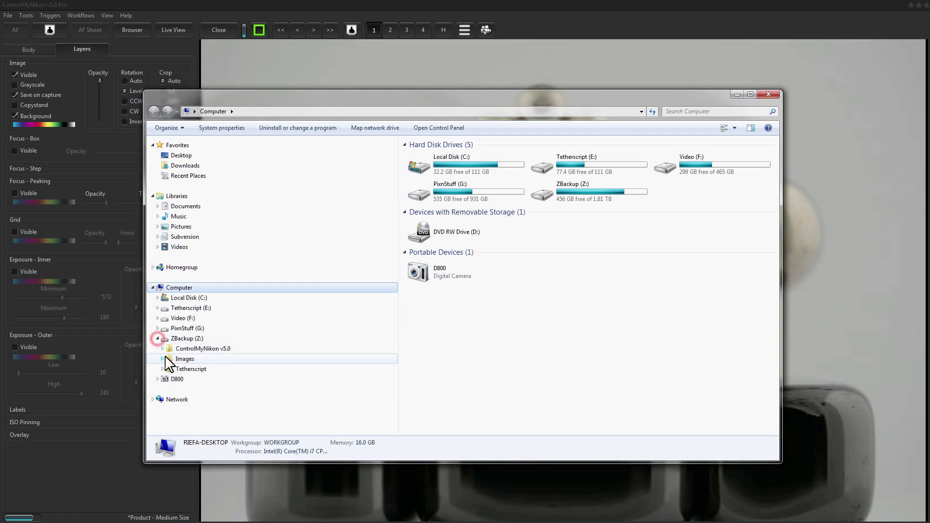
pyautogui.click(163, 359)
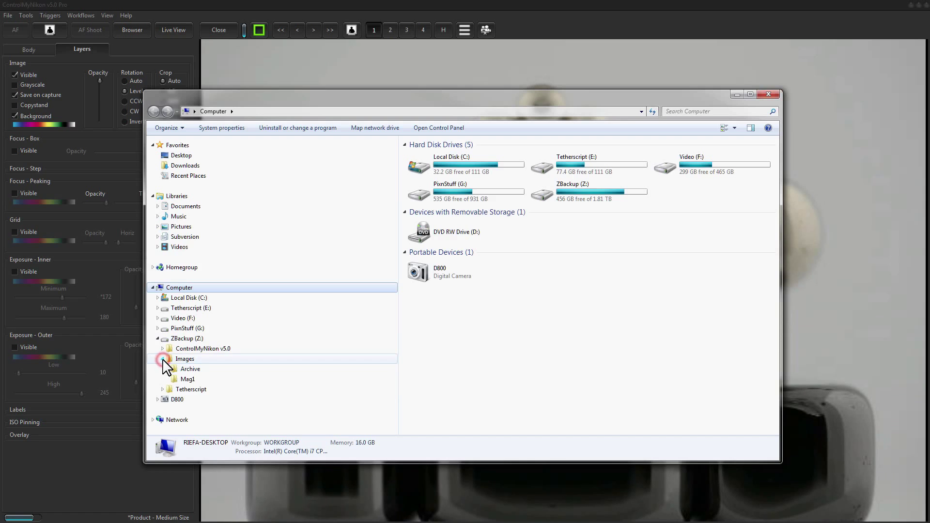
pyautogui.click(186, 379)
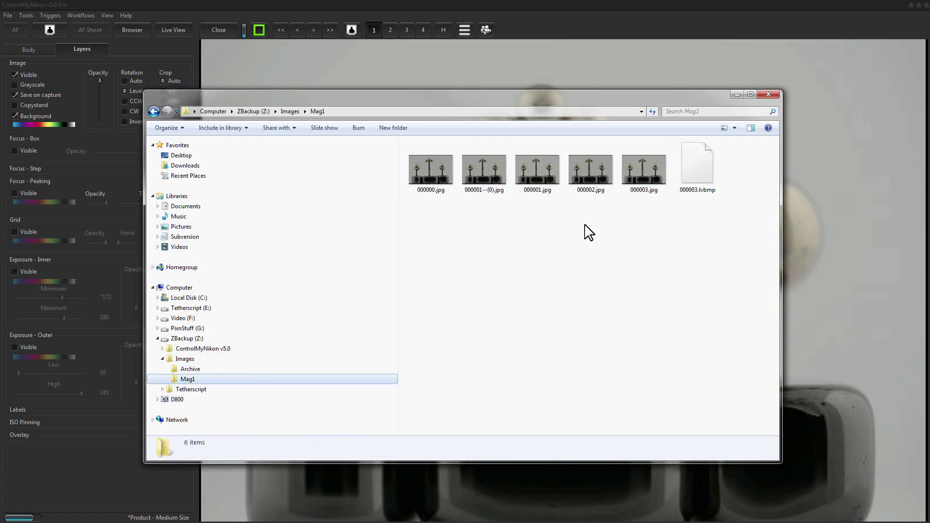
pyautogui.click(652, 176)
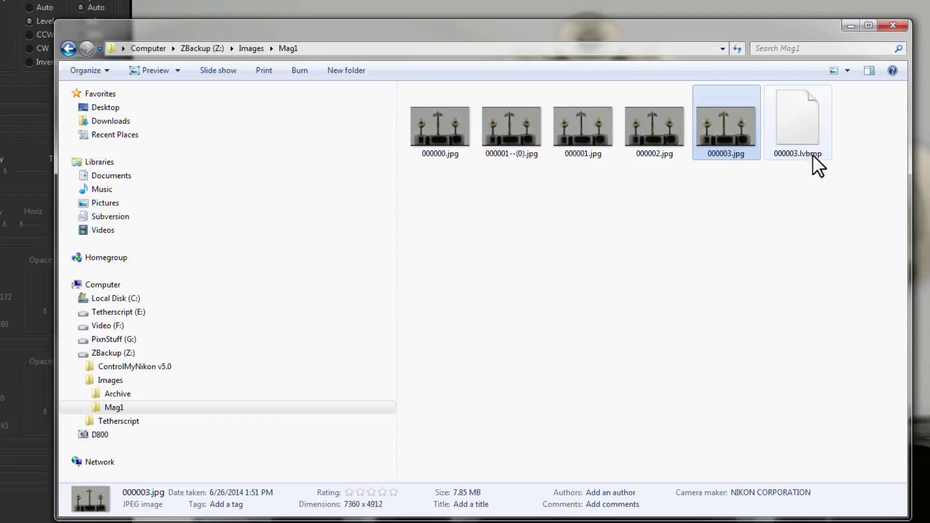
pyautogui.moveTo(803, 158)
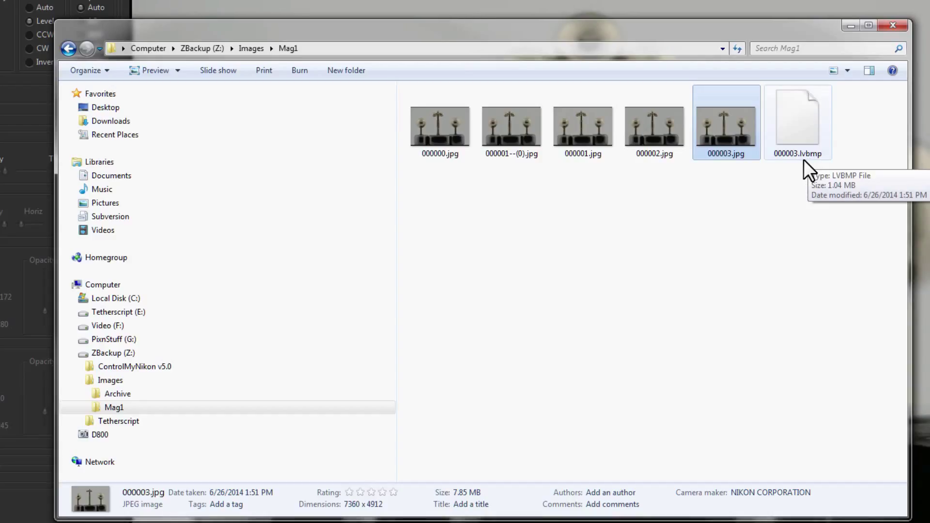
# Rename 000003.lvbmp to 000003.bmp and accept the file extension change.
pyautogui.click(804, 156)
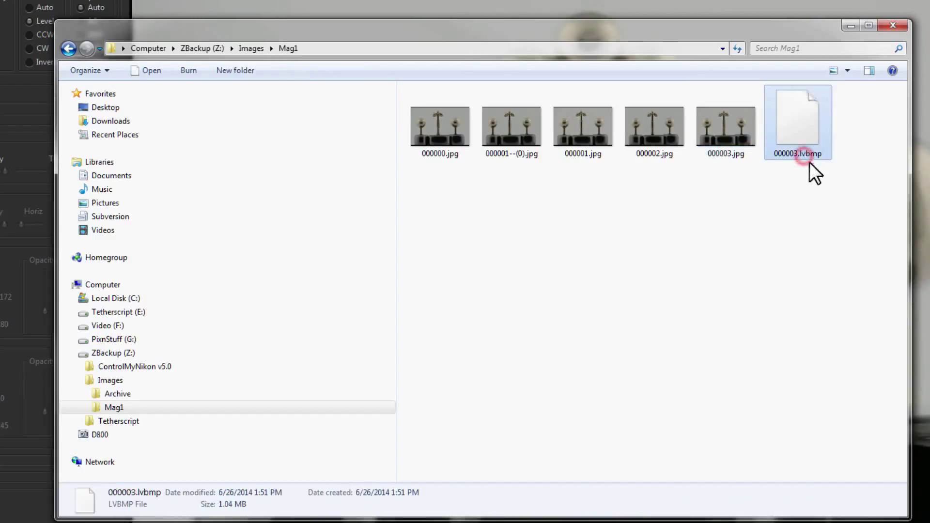
pyautogui.click(805, 155)
pyautogui.click(802, 154)
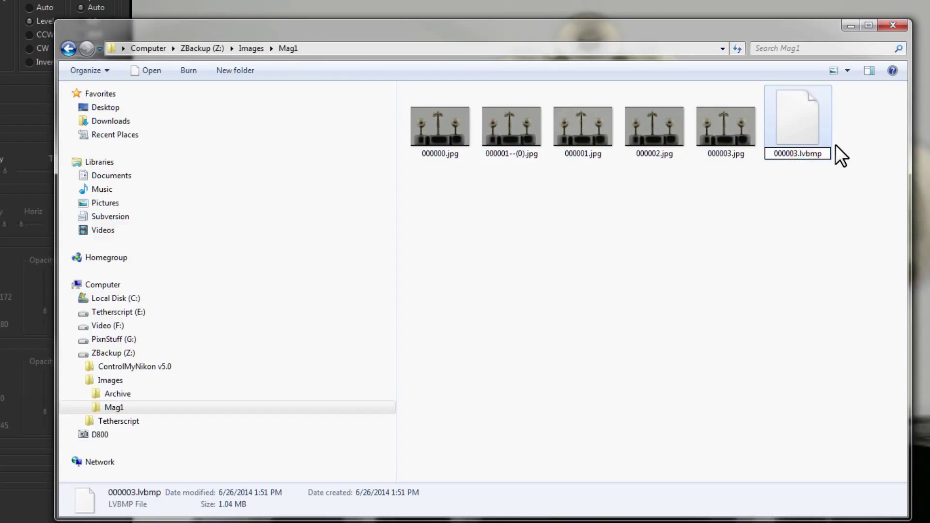
pyautogui.press('Delete')
pyautogui.press('Delete')
pyautogui.press('Return')
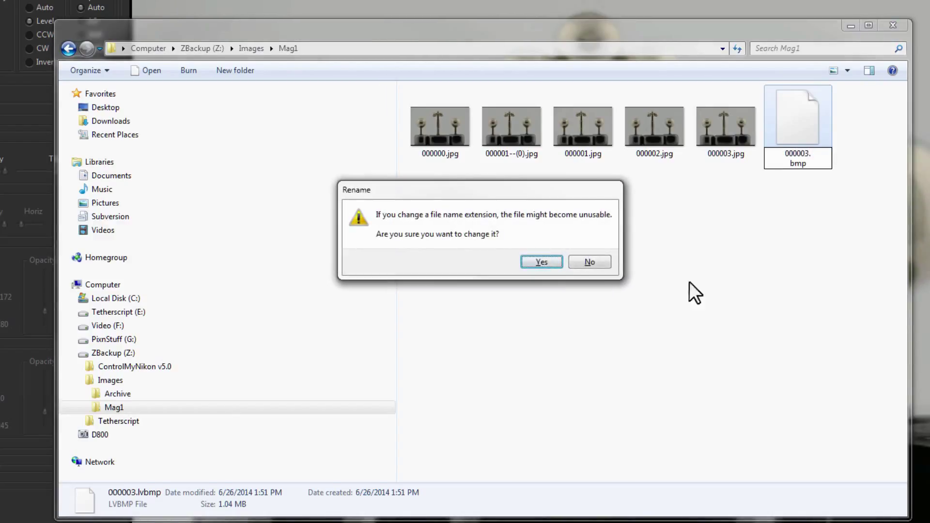
pyautogui.click(542, 263)
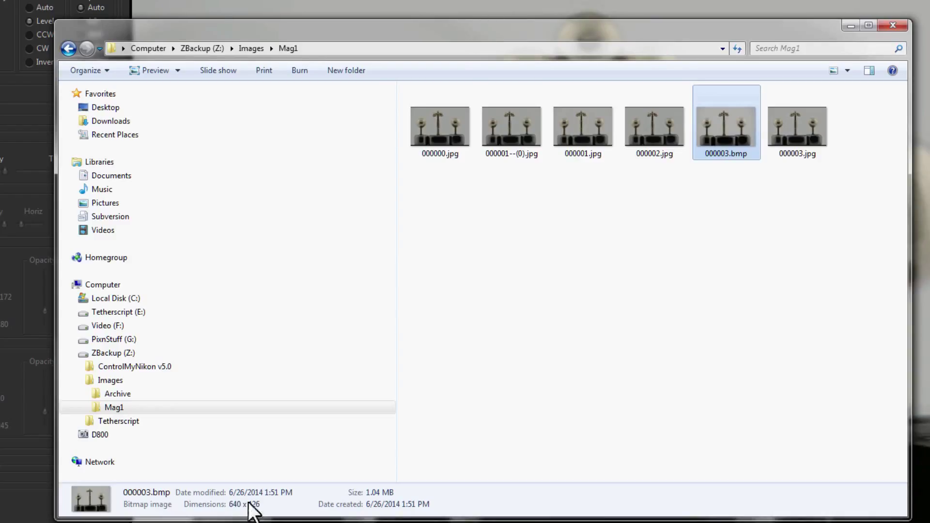
# Check the file details of 000003.jpg for comparison and close the Explorer window.
pyautogui.click(810, 126)
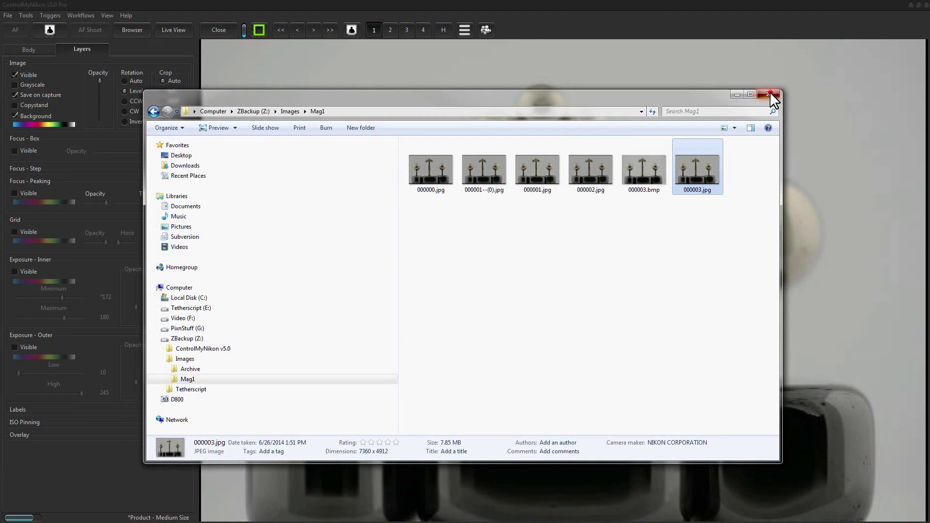
pyautogui.click(770, 95)
# Turn off Save on capture for the image layer and open the Stop Motion workflow page.
pyautogui.click(30, 94)
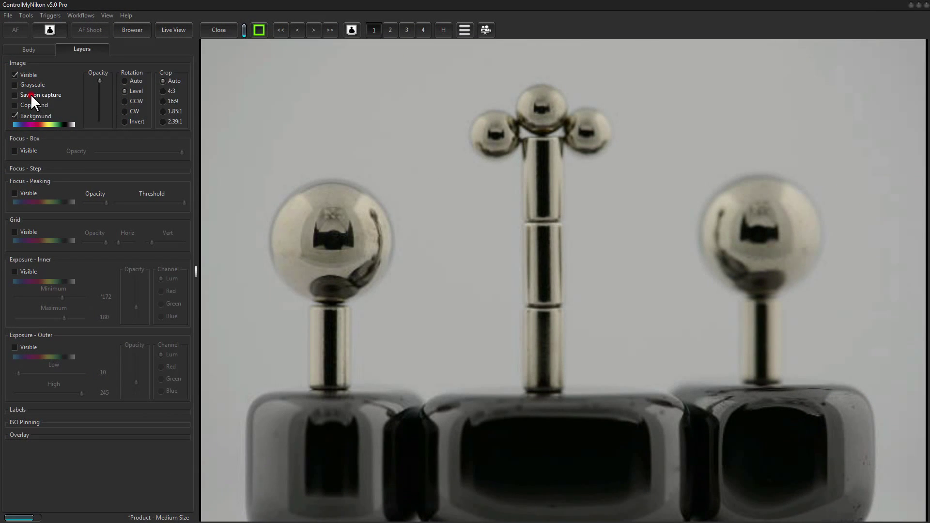
pyautogui.click(85, 14)
pyautogui.click(94, 70)
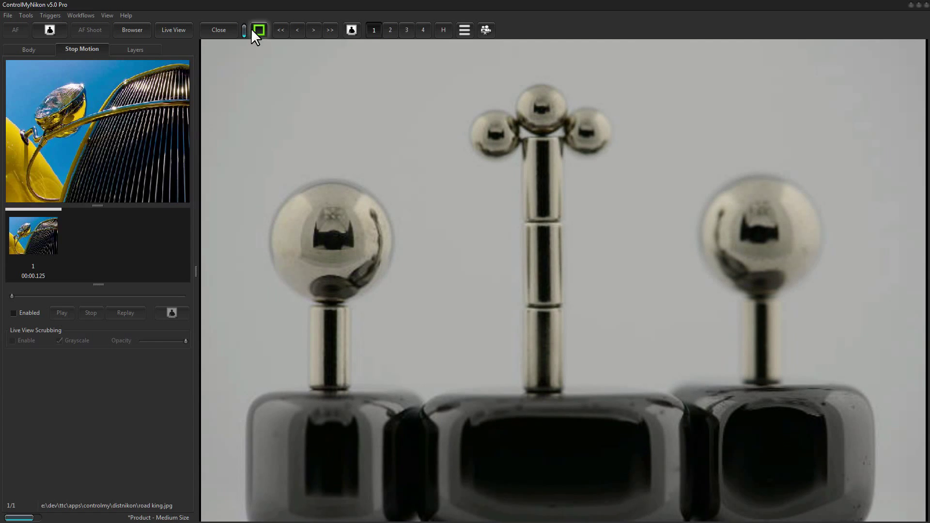
# Disable the active workflow and keep the image layer's opacity at its maximum.
pyautogui.click(83, 15)
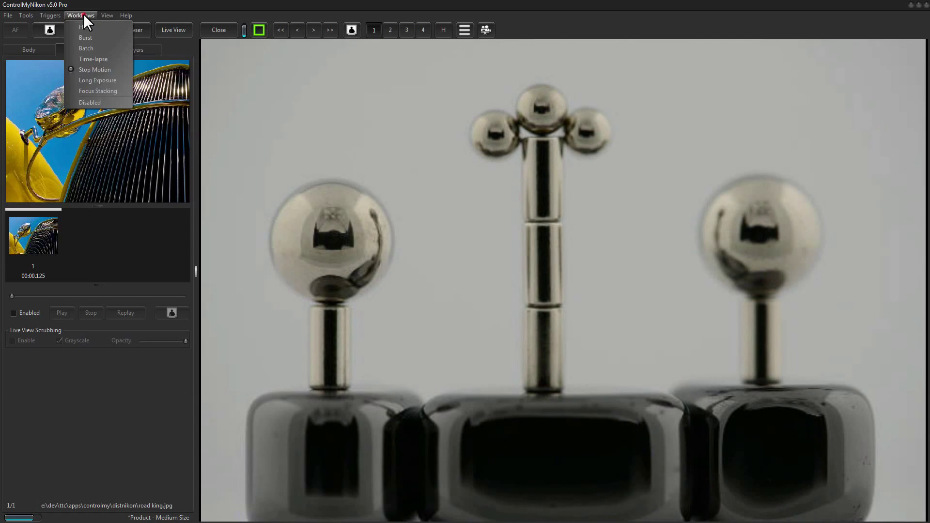
pyautogui.click(89, 102)
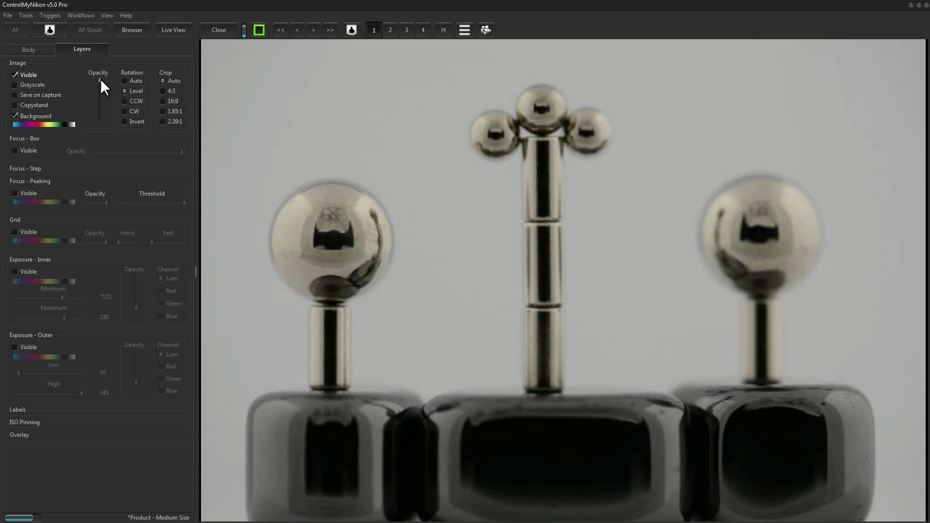
pyautogui.moveTo(100, 79)
pyautogui.mouseDown()
pyautogui.moveTo(100, 110)
pyautogui.moveTo(99, 68)
pyautogui.mouseUp()
# Try the image rotation options Auto, CCW, CW and Invert, and finish with the rotation on Level.
pyautogui.click(124, 80)
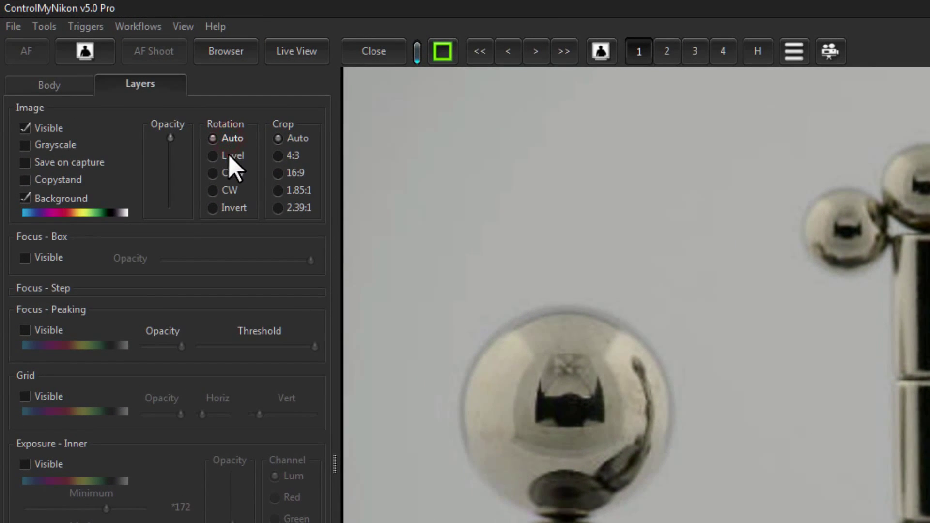
pyautogui.click(228, 156)
pyautogui.click(224, 139)
pyautogui.click(234, 156)
pyautogui.click(235, 138)
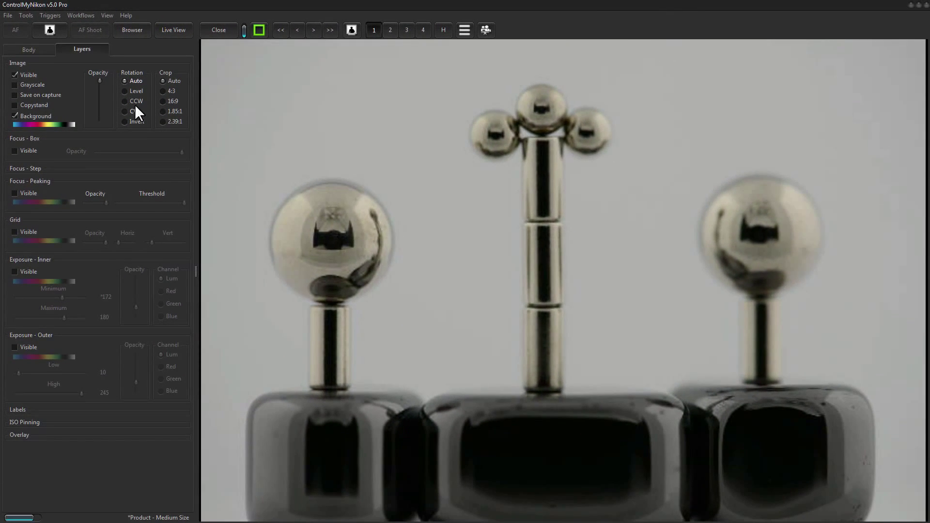
pyautogui.click(135, 101)
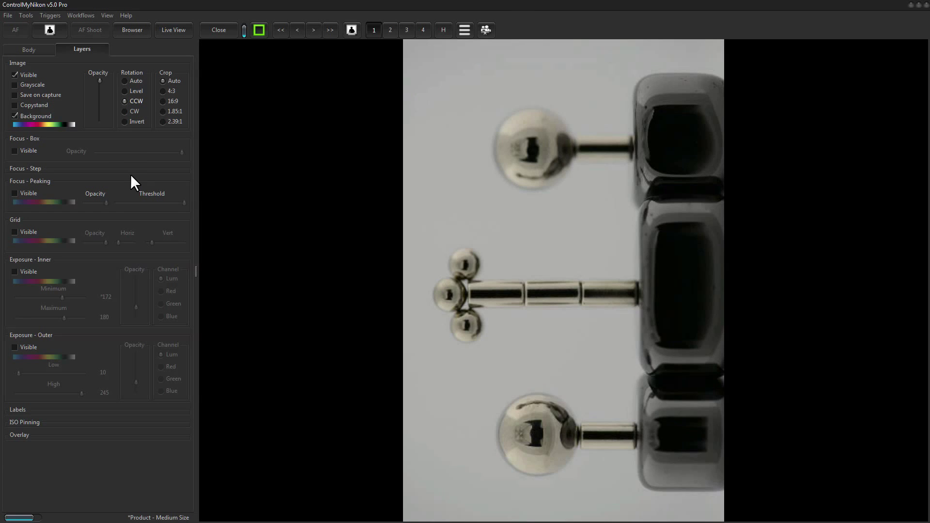
pyautogui.click(134, 113)
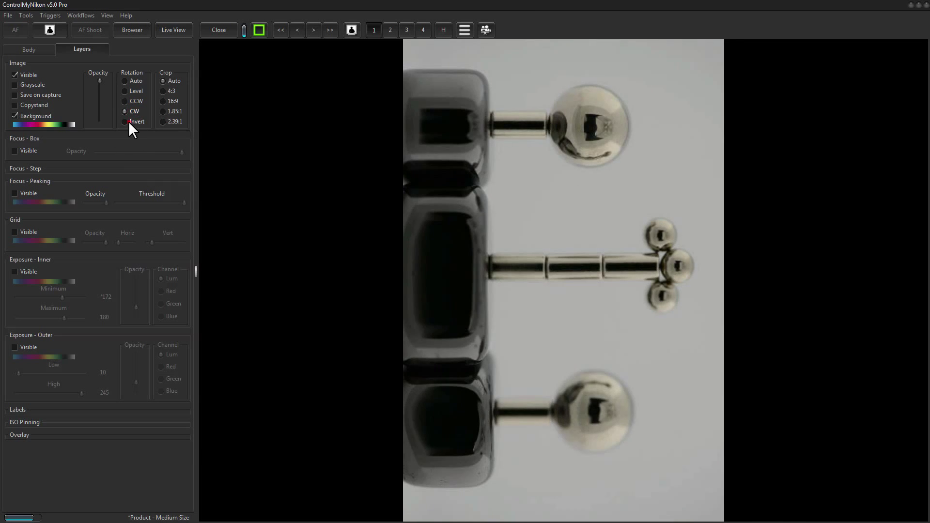
pyautogui.click(127, 121)
pyautogui.click(134, 90)
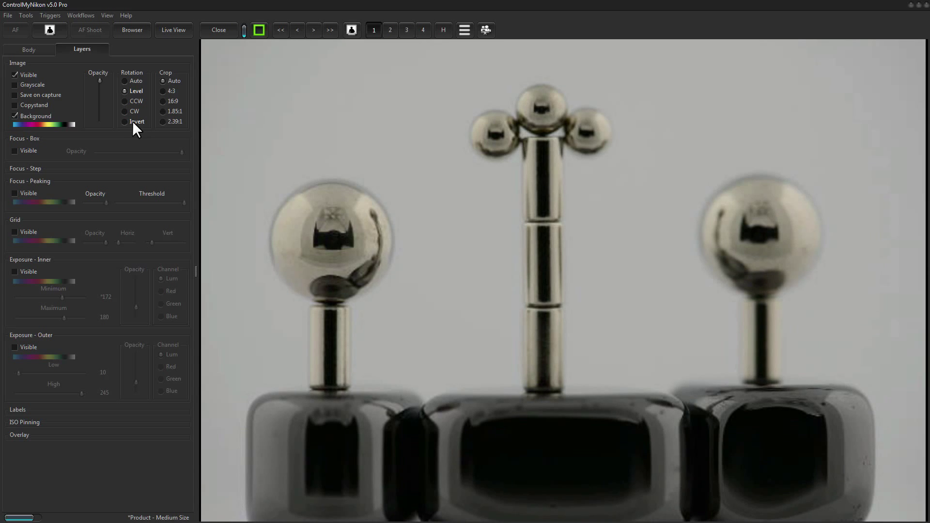
# Preview the 16:9 crop, return the crop to Auto and collapse the Image layer settings.
pyautogui.click(164, 102)
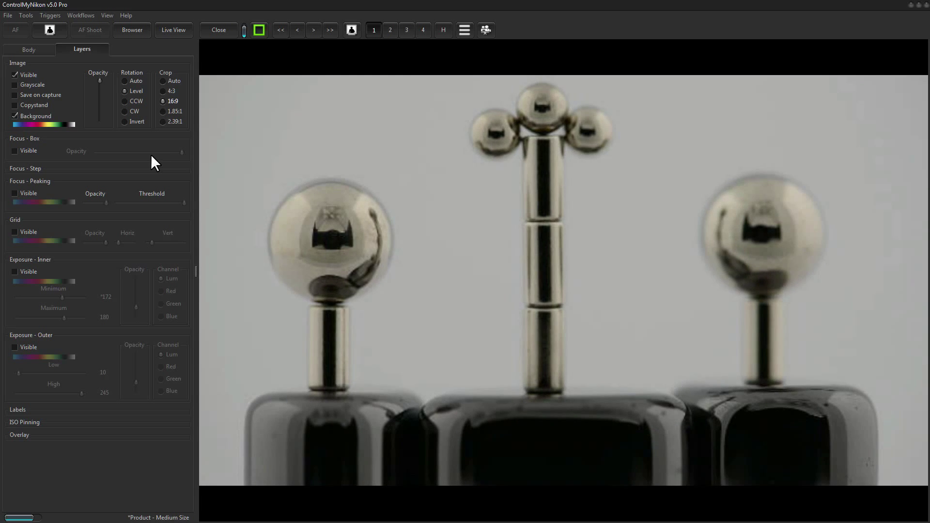
pyautogui.click(170, 80)
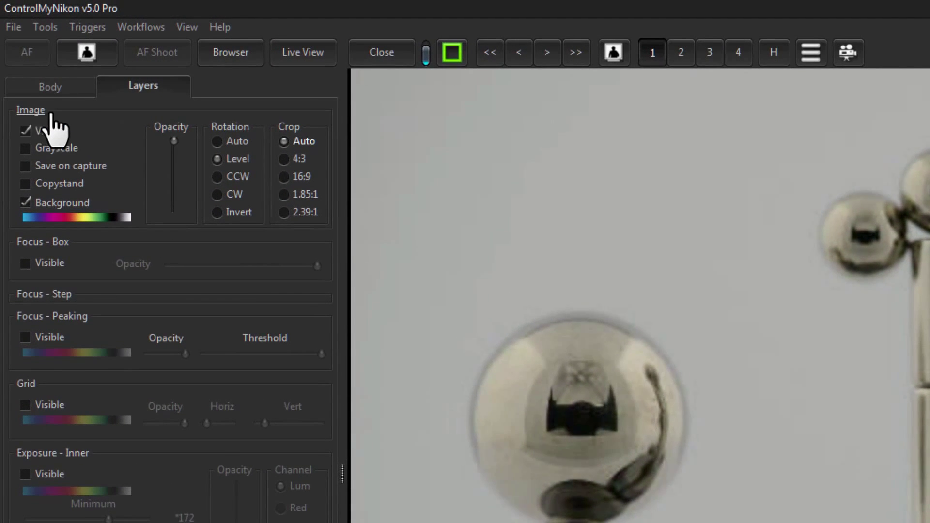
pyautogui.click(46, 113)
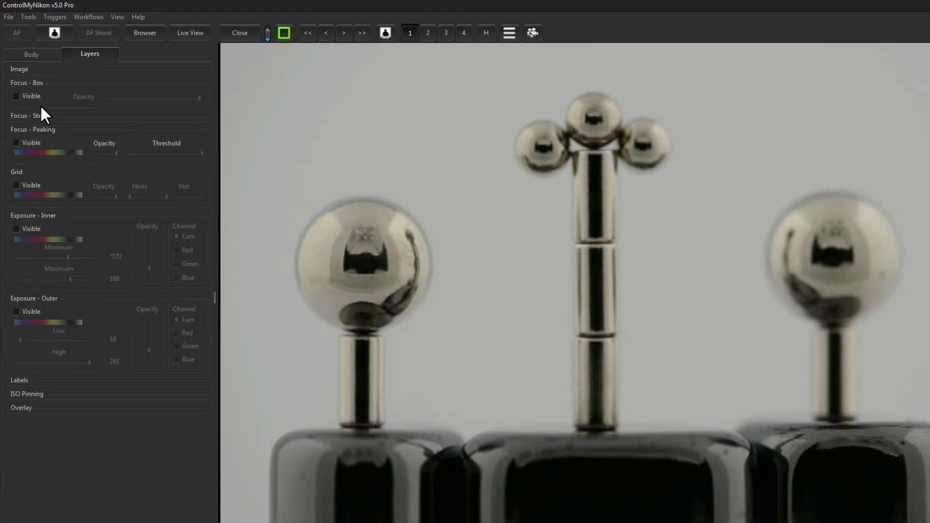
# Make the Focus - Box layer visible at full opacity and collapse its settings.
pyautogui.click(23, 95)
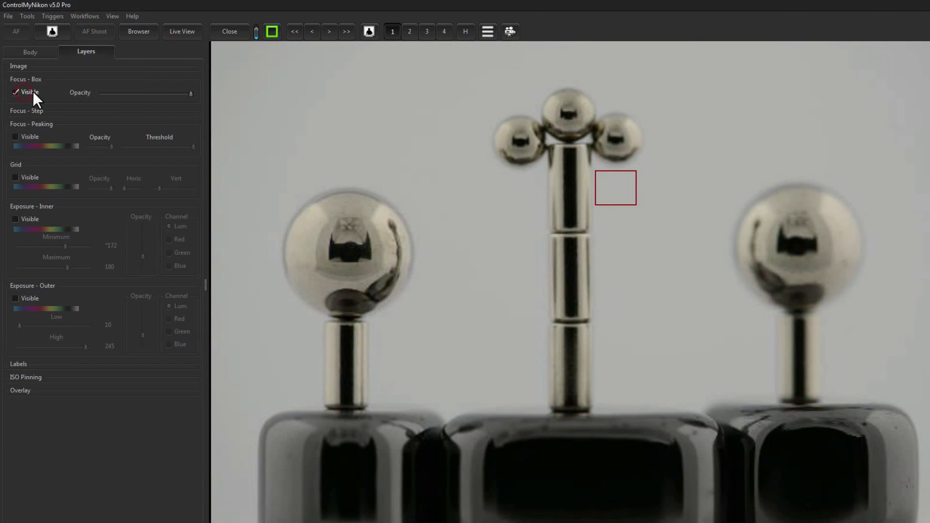
pyautogui.moveTo(191, 92); pyautogui.dragTo(225, 98)
pyautogui.click(34, 93)
pyautogui.click(25, 93)
pyautogui.click(31, 79)
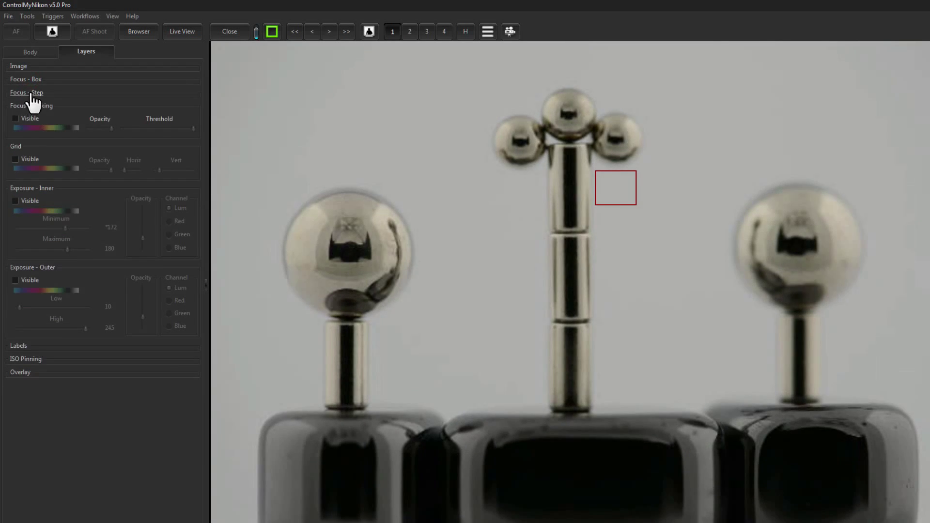
# Check the fine and coarse settings of Focus - Step, and turn on the Focus - Peaking layer.
pyautogui.click(34, 93)
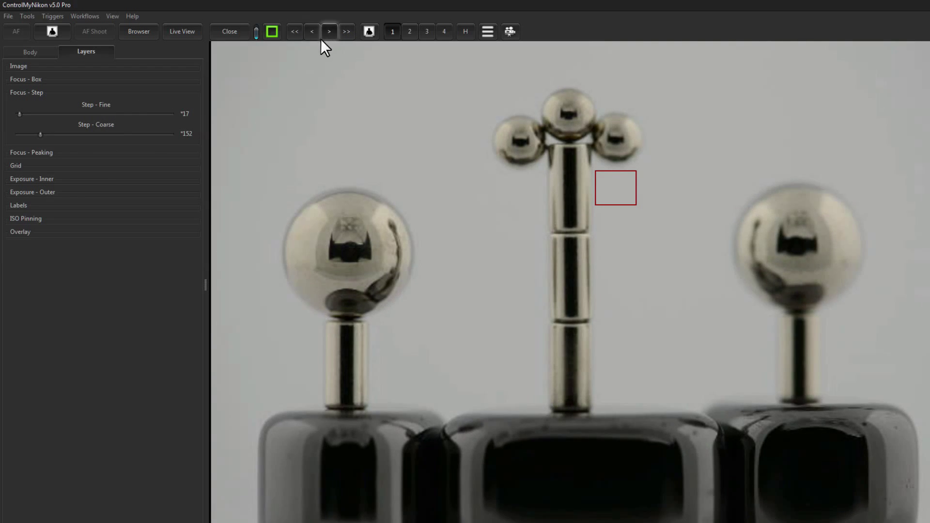
pyautogui.click(33, 93)
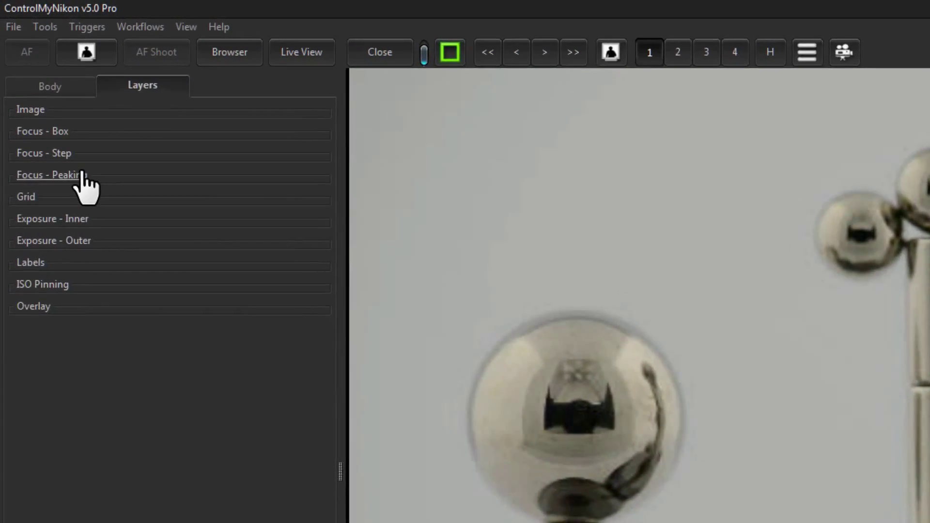
pyautogui.click(41, 105)
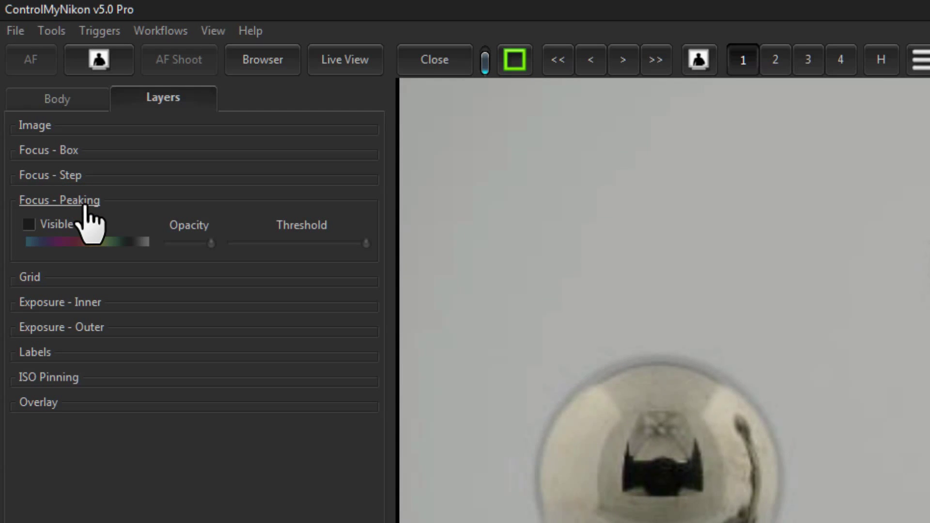
pyautogui.click(45, 227)
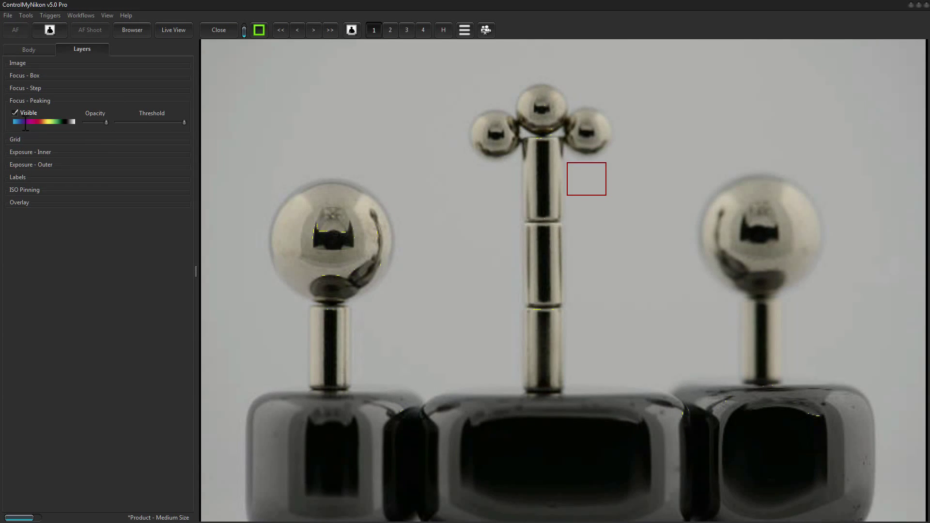
# Adjust the focus peaking threshold to about three quarters of its range and refocus on the top segment of the central column.
pyautogui.click(184, 122)
pyautogui.moveTo(151, 123); pyautogui.dragTo(103, 121)
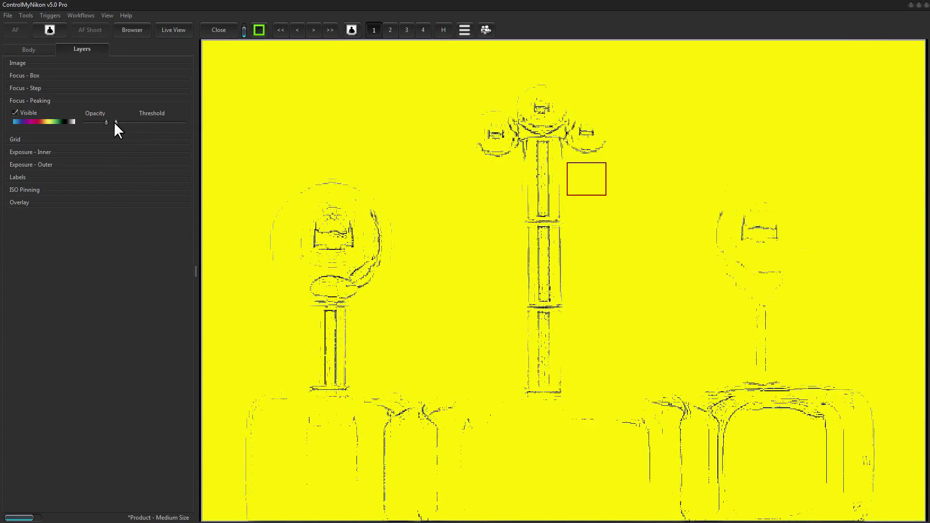
pyautogui.click(117, 123)
pyautogui.moveTo(121, 123); pyautogui.dragTo(148, 126)
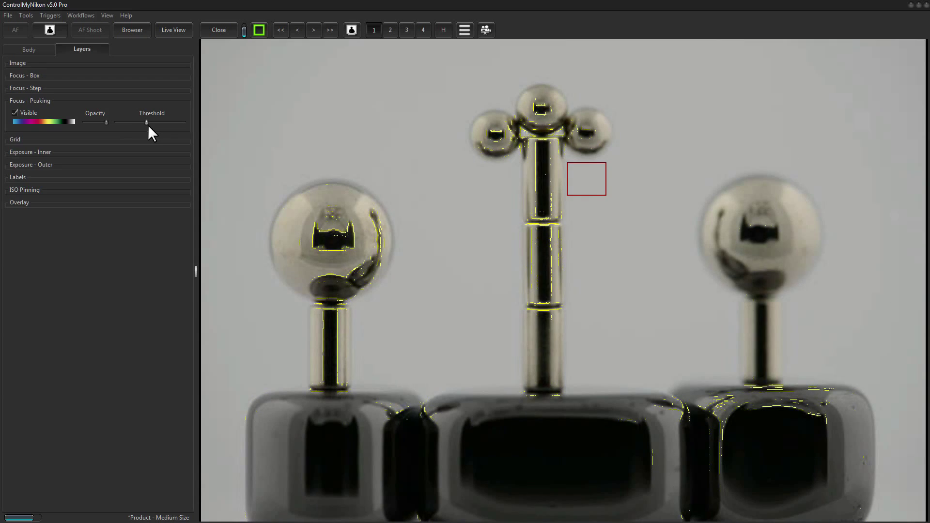
pyautogui.click(542, 162)
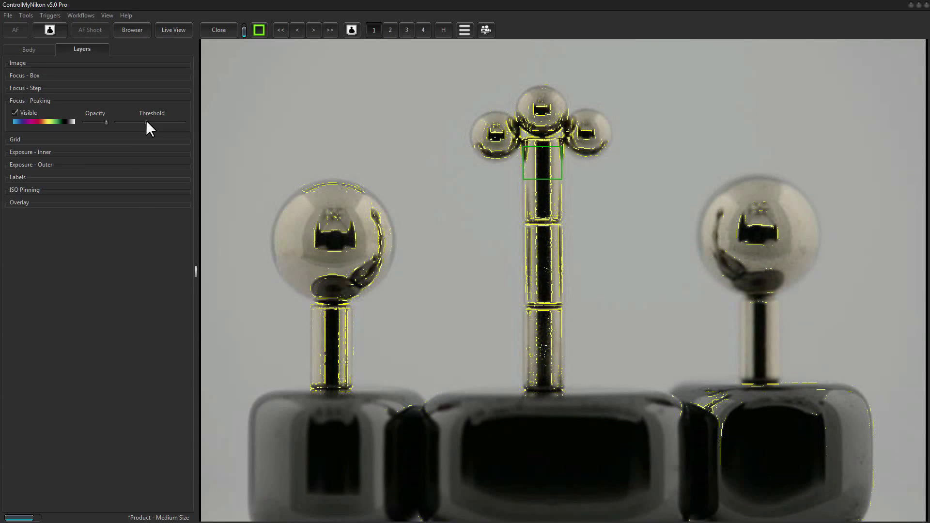
pyautogui.moveTo(146, 121); pyautogui.dragTo(170, 122)
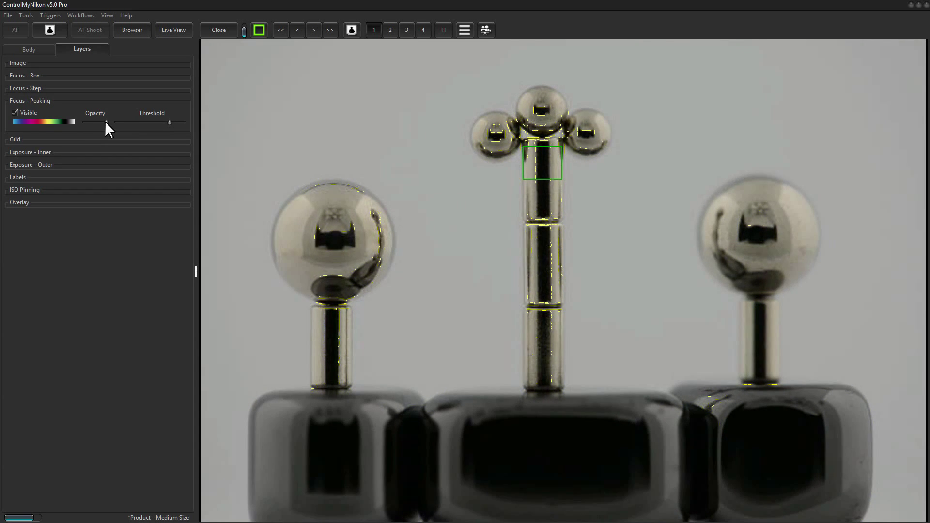
# Vary the peaking opacity, try magenta and black as the peaking colour, and return to full opacity and yellow.
pyautogui.click(105, 121)
pyautogui.moveTo(100, 122)
pyautogui.mouseDown()
pyautogui.moveTo(85, 122)
pyautogui.moveTo(107, 122)
pyautogui.mouseUp()
pyautogui.click(44, 122)
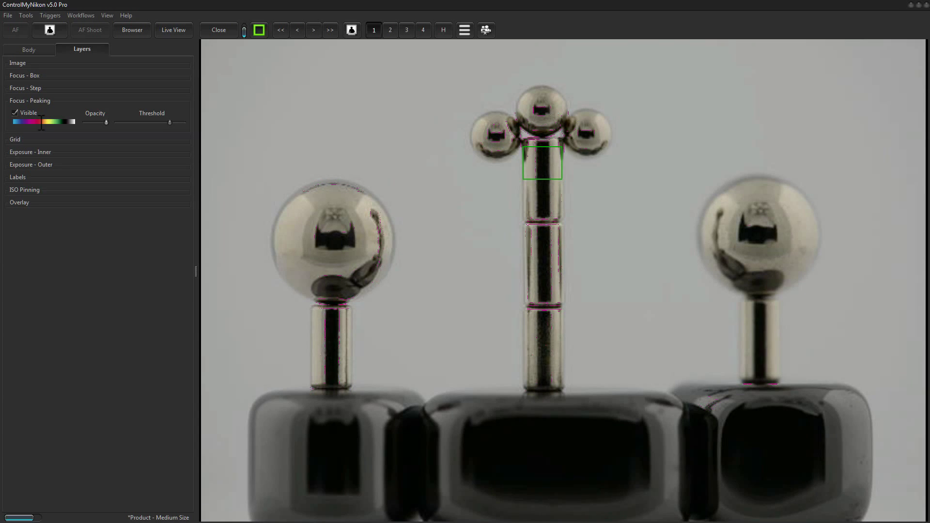
pyautogui.click(64, 122)
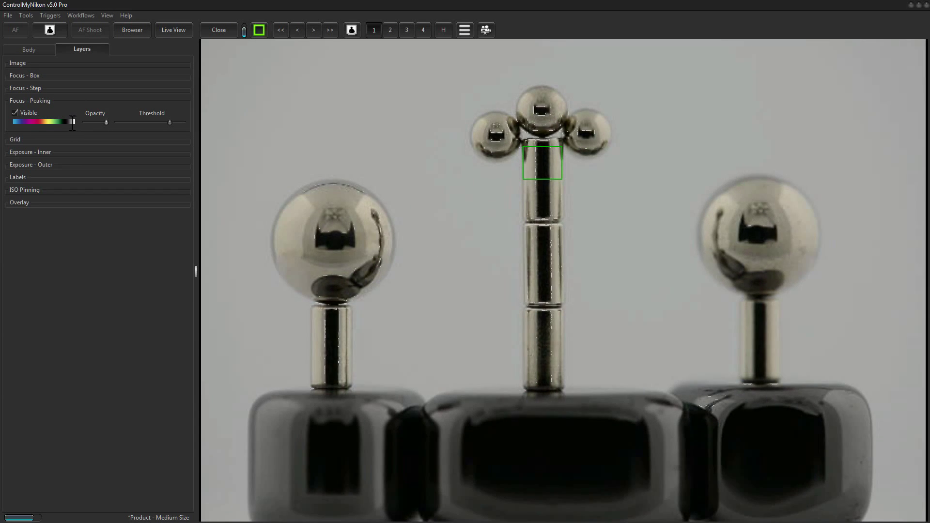
pyautogui.click(48, 122)
# Hide the Focus - Peaking layer and collapse its settings.
pyautogui.click(26, 113)
pyautogui.click(37, 101)
# Make the Grid layer visible and set its line colour to magenta.
pyautogui.click(17, 114)
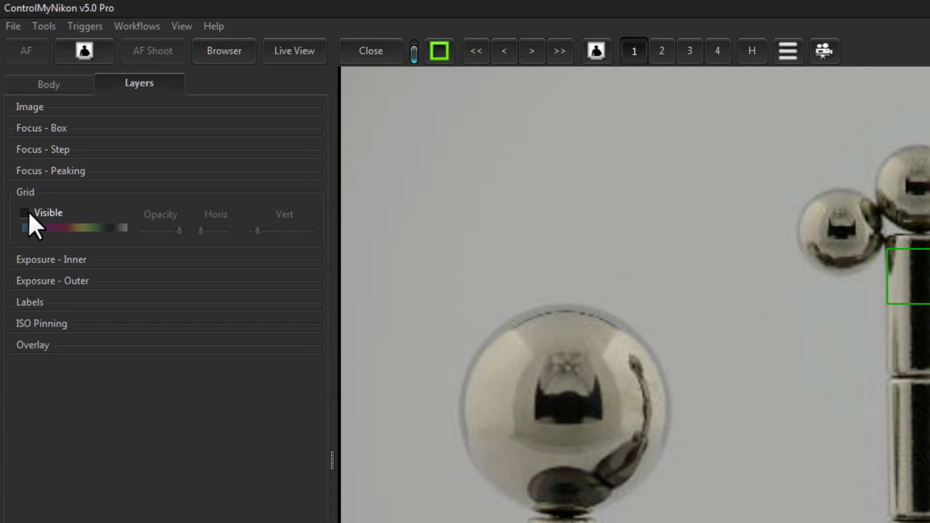
pyautogui.click(25, 213)
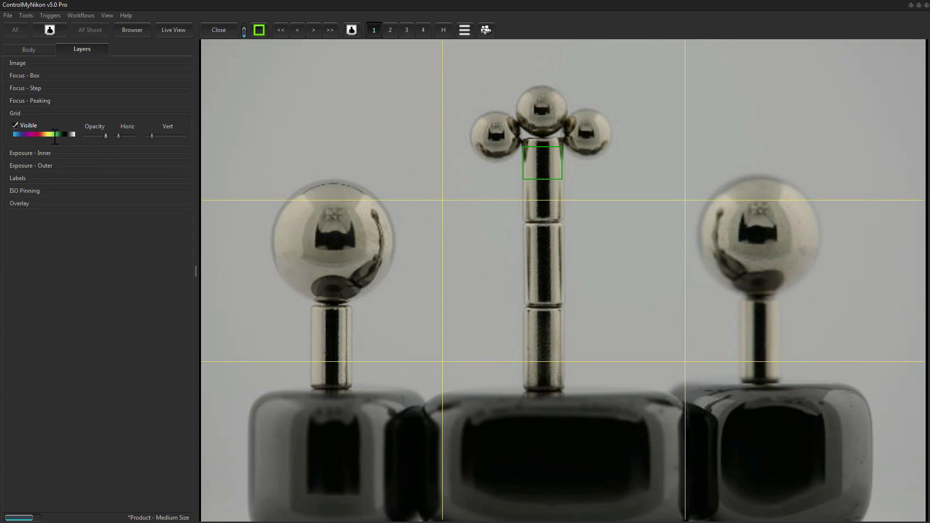
pyautogui.moveTo(53, 135)
pyautogui.mouseDown()
pyautogui.moveTo(66, 134)
pyautogui.moveTo(39, 134)
pyautogui.mouseUp()
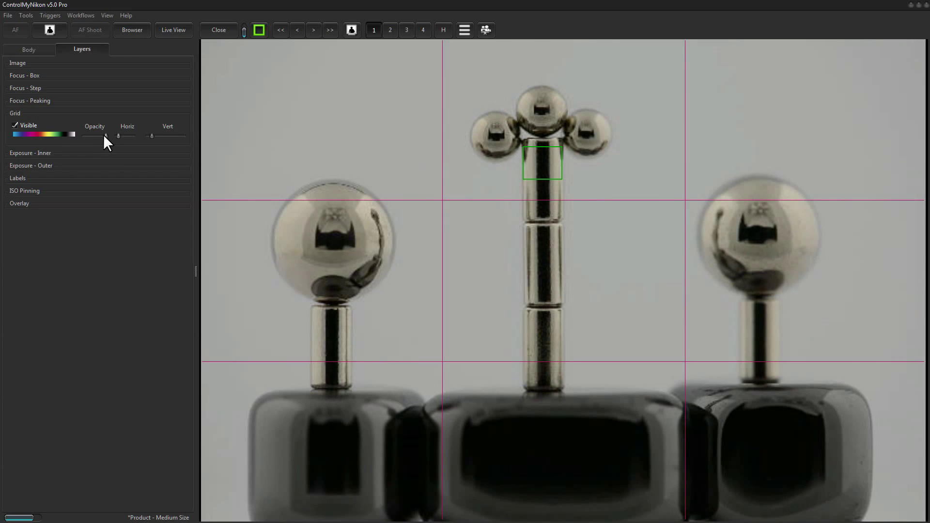
# Vary the grid's opacity and line counts, and return to full opacity with two horizontal and two vertical lines.
pyautogui.moveTo(105, 134); pyautogui.dragTo(82, 134)
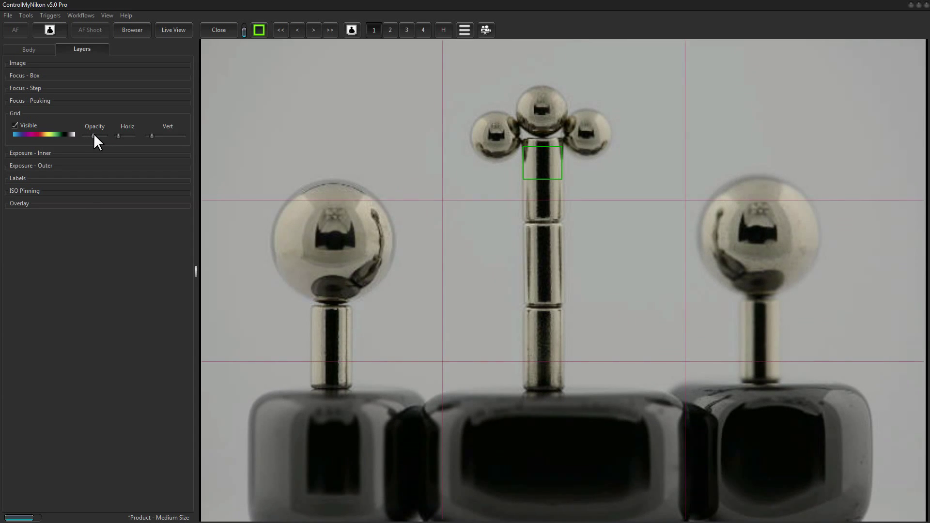
pyautogui.moveTo(102, 135)
pyautogui.mouseDown()
pyautogui.moveTo(76, 134)
pyautogui.moveTo(165, 138)
pyautogui.moveTo(110, 136)
pyautogui.mouseUp()
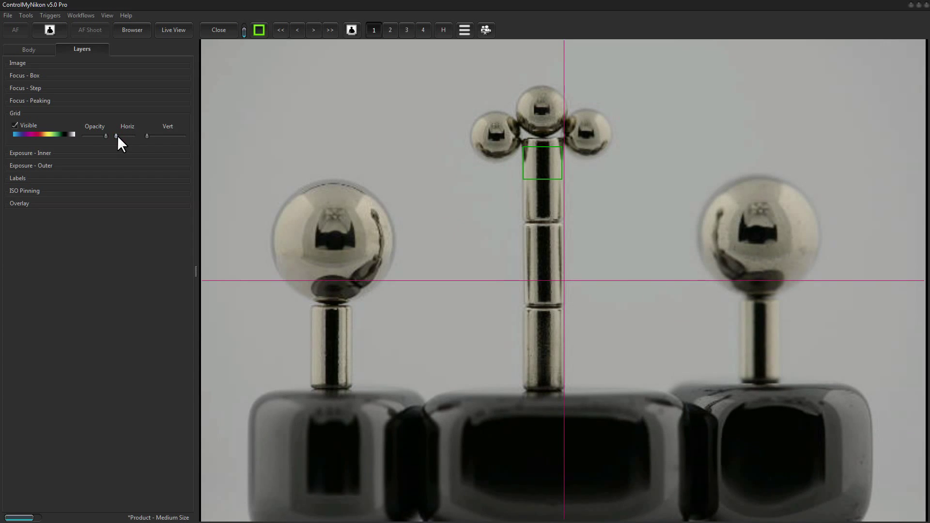
pyautogui.moveTo(118, 136); pyautogui.dragTo(149, 135)
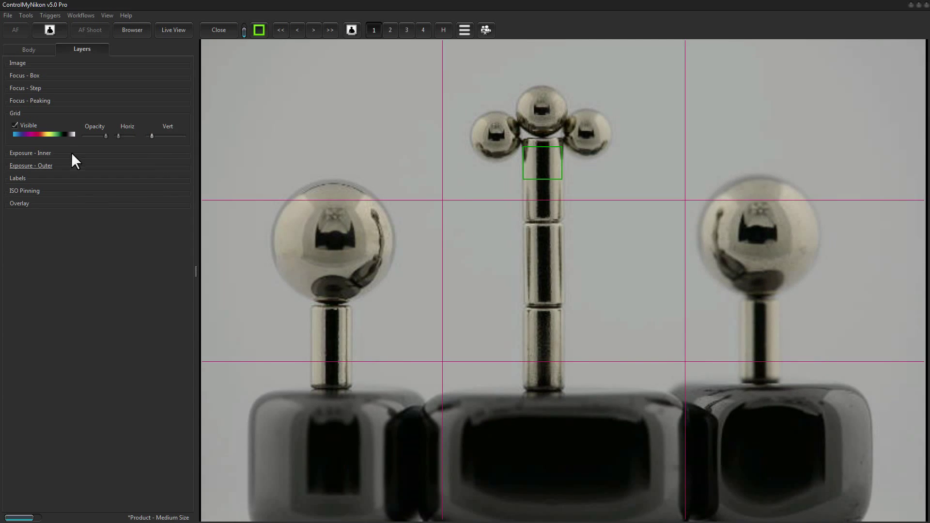
# Hide the Grid layer, collapse its settings and expand the Exposure - Inner and Exposure - Outer settings.
pyautogui.click(15, 125)
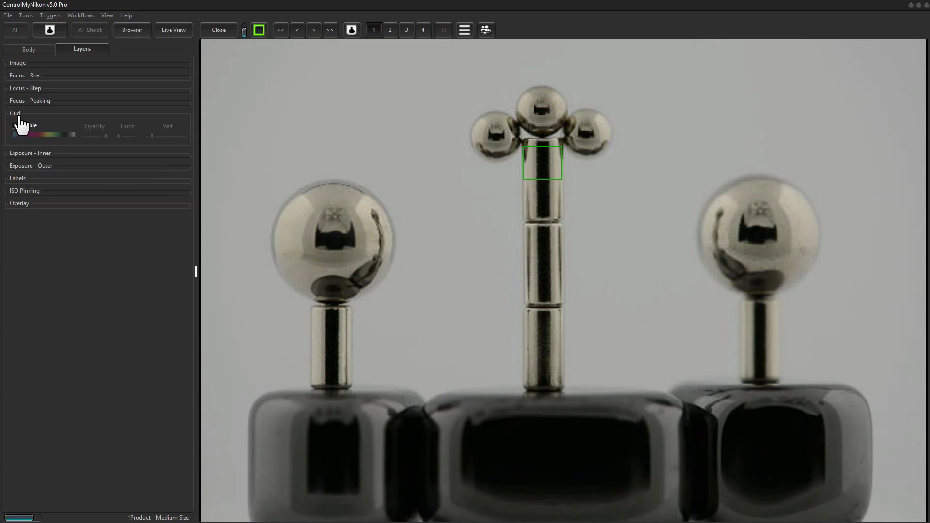
pyautogui.click(18, 115)
pyautogui.click(21, 127)
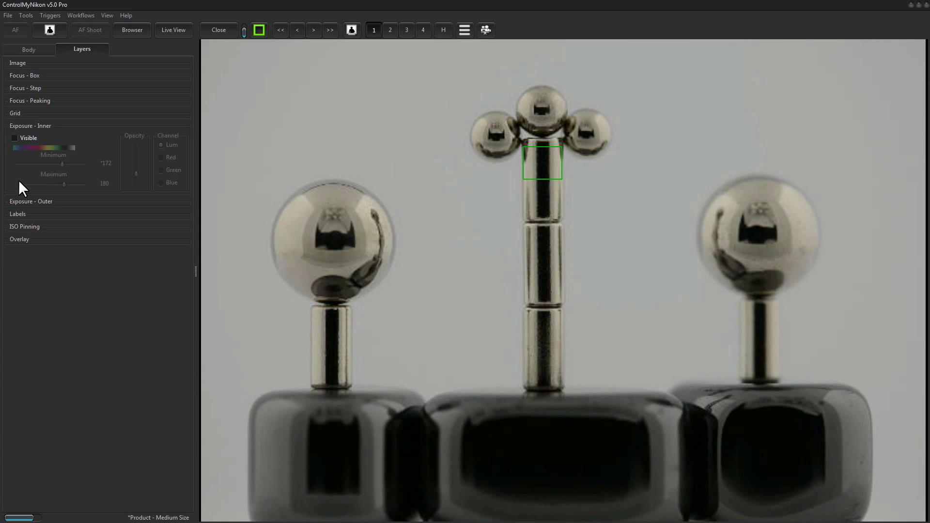
pyautogui.click(21, 201)
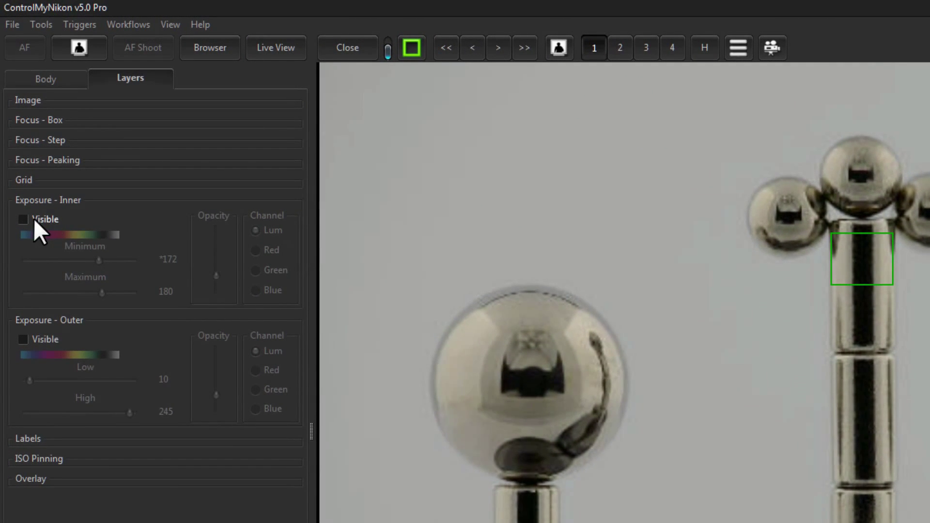
# Make the Exposure - Inner layer visible and set its luminance range to minimum 168 and maximum 173.
pyautogui.click(33, 219)
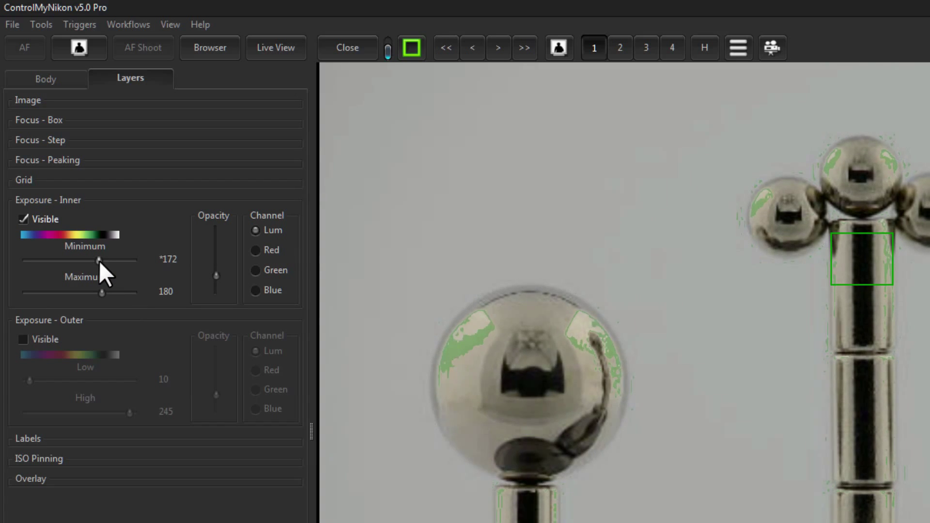
pyautogui.moveTo(97, 259); pyautogui.dragTo(96, 262)
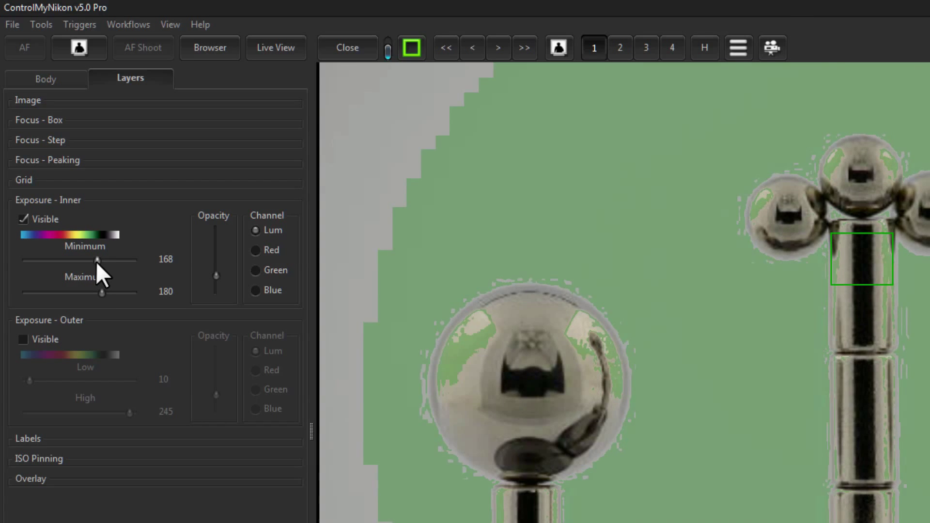
pyautogui.click(103, 293)
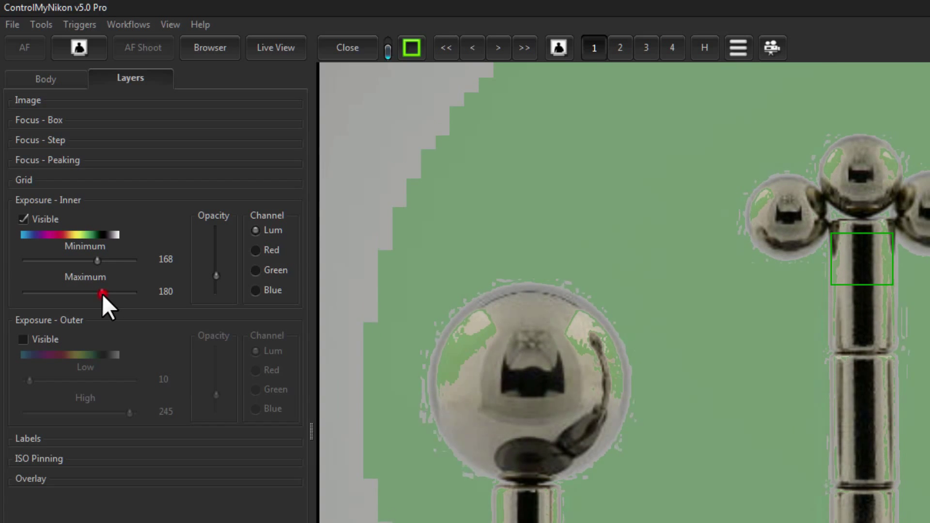
pyautogui.moveTo(103, 294); pyautogui.dragTo(99, 292)
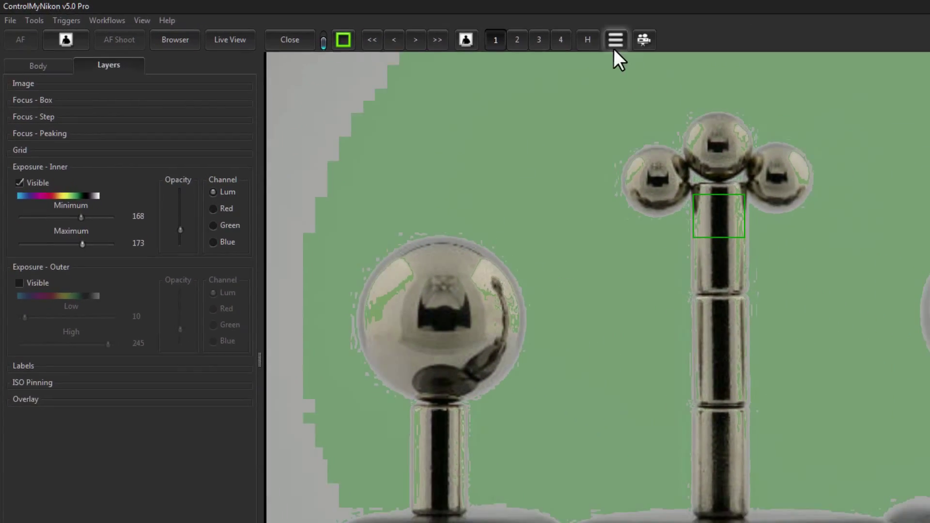
# Show the histogram and switch the Exposure - Inner channel through Red, Green and Blue, returning to Lum.
pyautogui.click(588, 39)
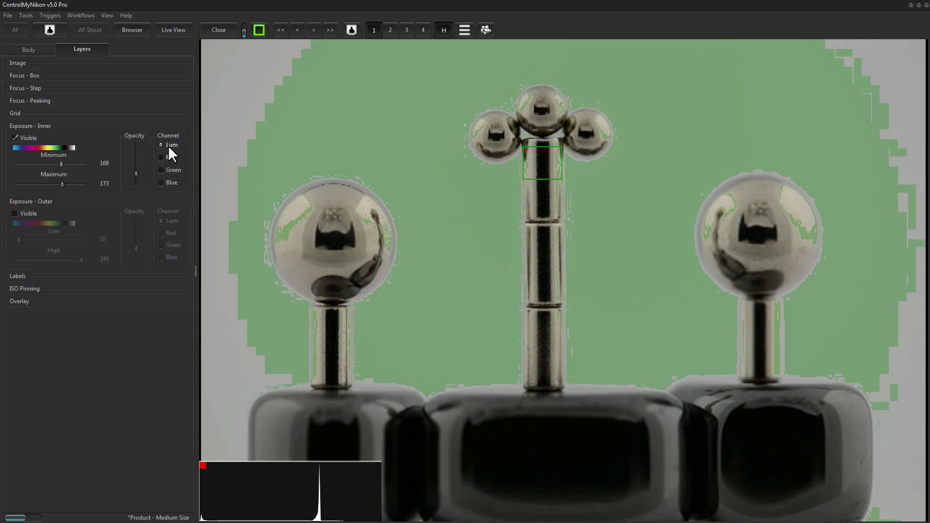
pyautogui.click(161, 156)
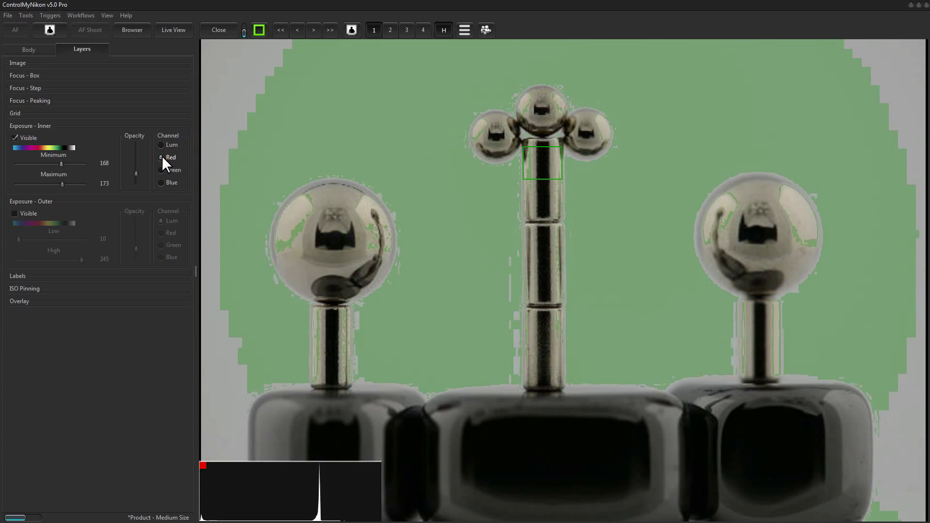
pyautogui.click(162, 169)
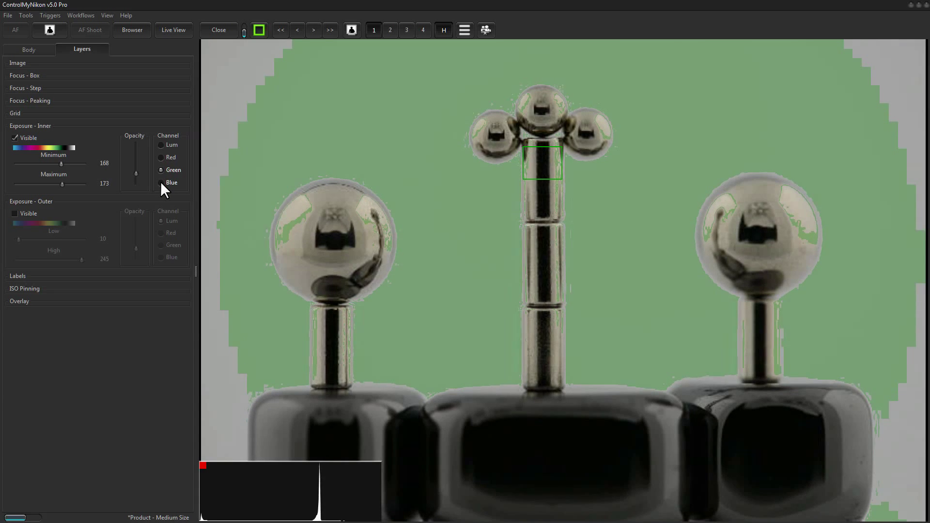
pyautogui.click(162, 183)
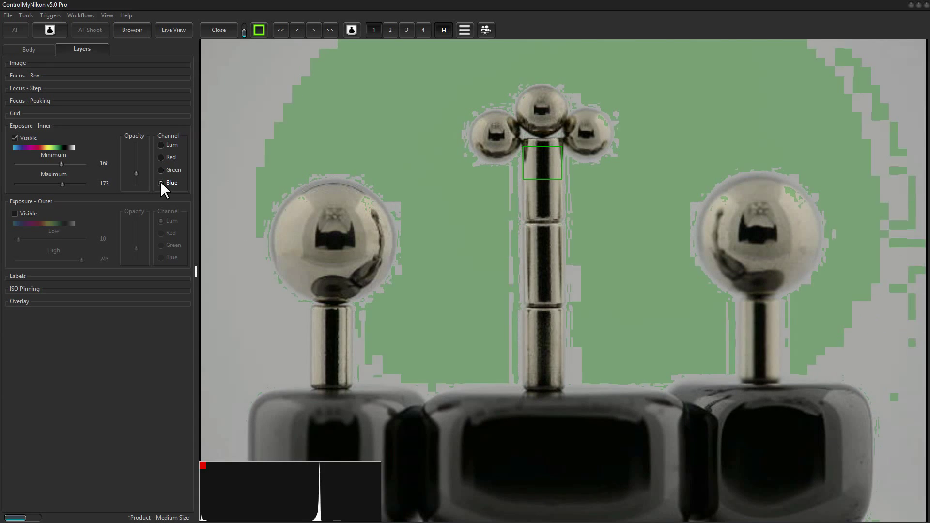
pyautogui.click(169, 143)
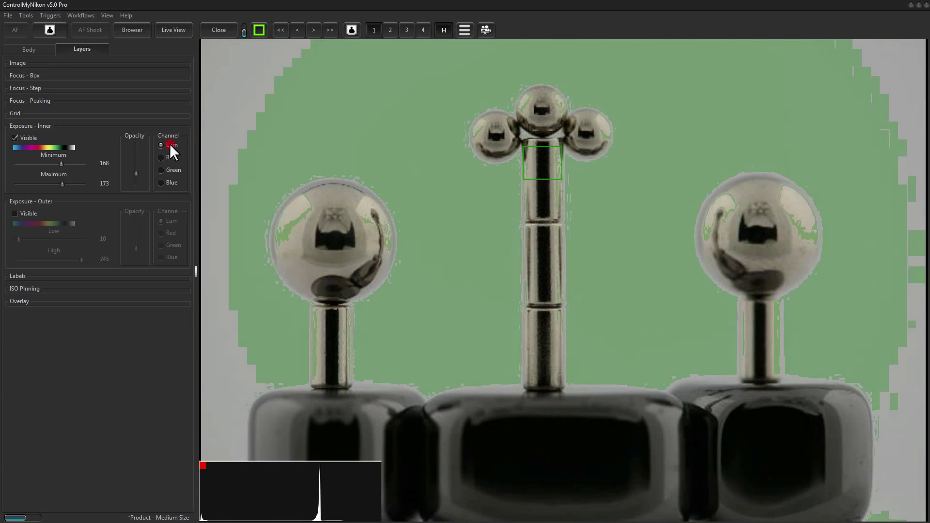
# Hide the Exposure - Inner layer, make Exposure - Outer visible and vary its low threshold, finishing at 11.
pyautogui.click(20, 136)
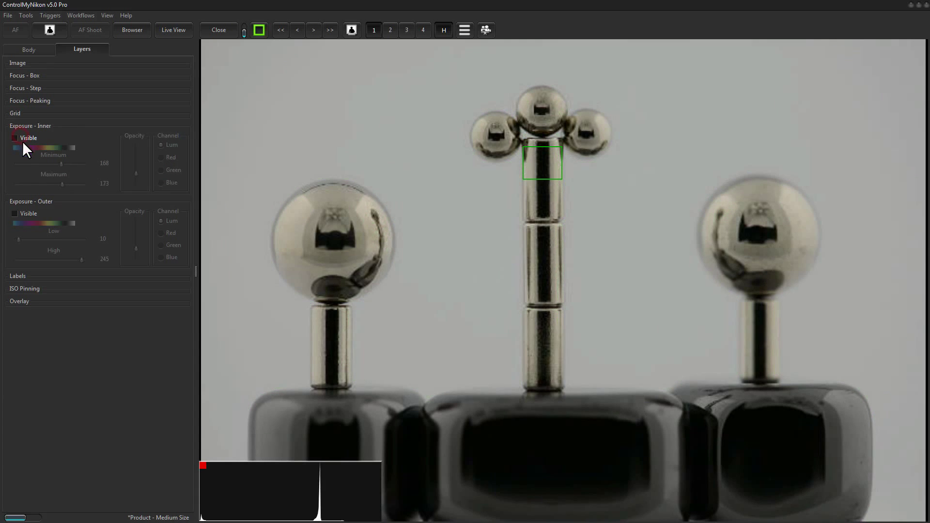
pyautogui.click(22, 213)
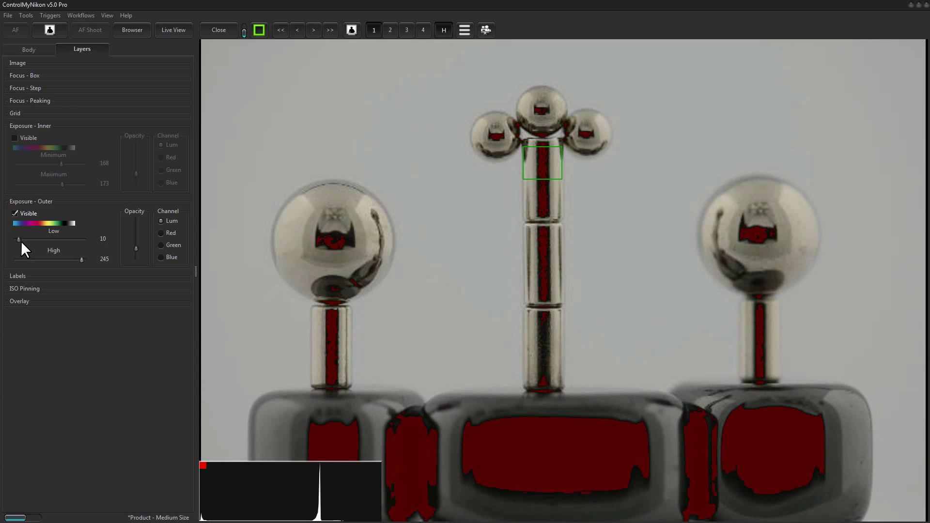
pyautogui.moveTo(19, 239); pyautogui.dragTo(22, 239)
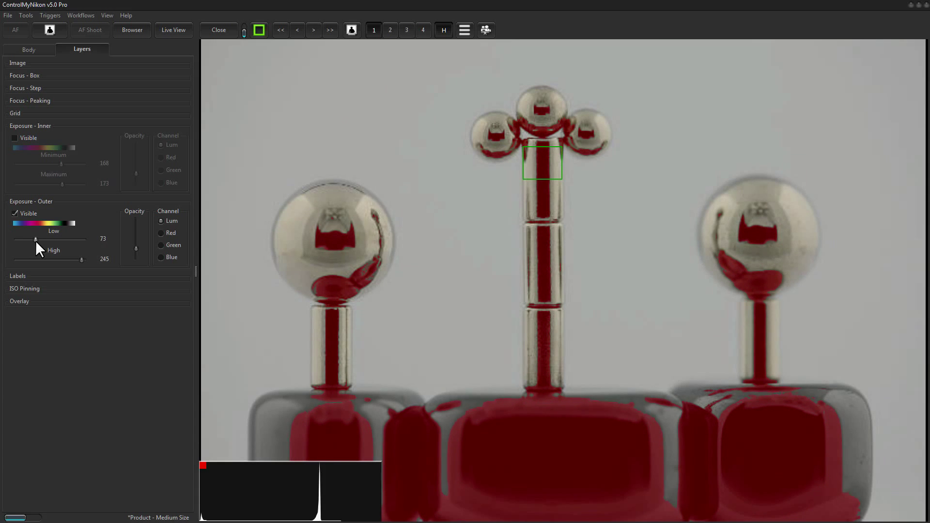
pyautogui.moveTo(36, 240); pyautogui.dragTo(16, 241)
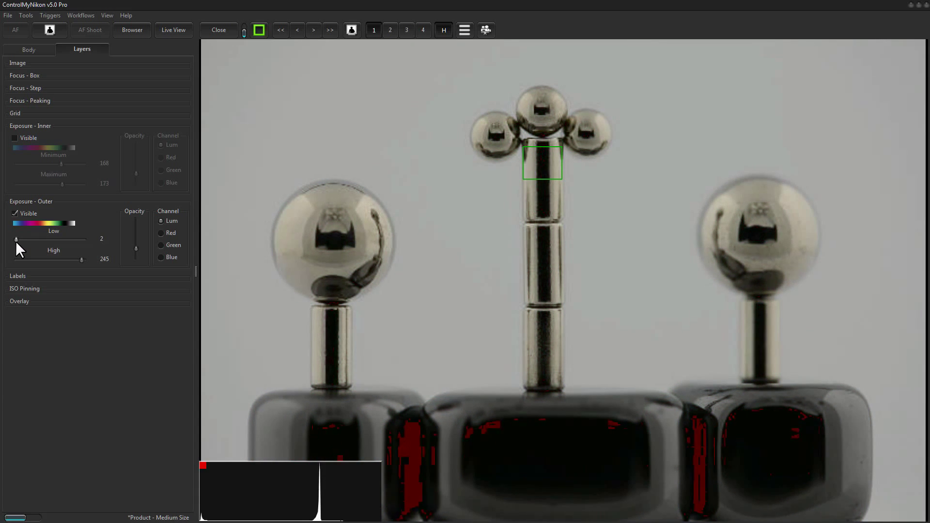
pyautogui.moveTo(16, 240); pyautogui.dragTo(18, 243)
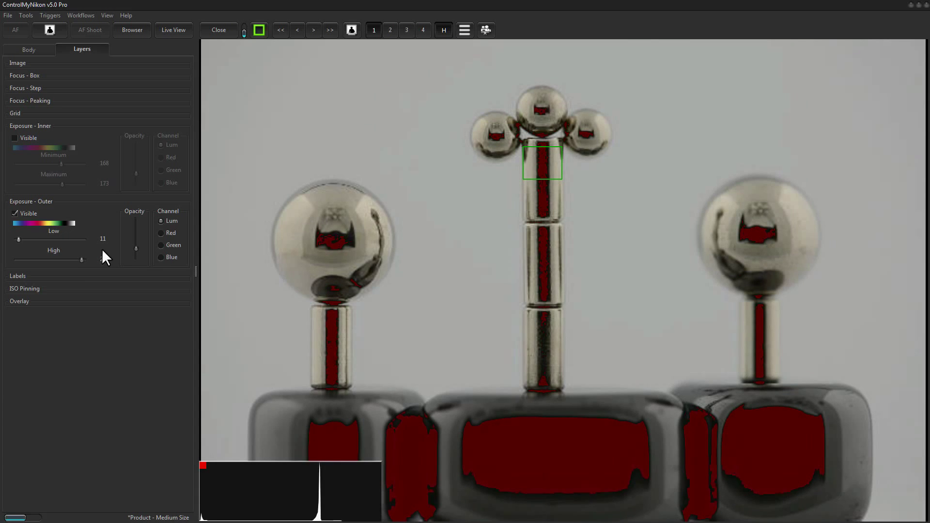
# Switch the Exposure - Outer channel through Red, Blue and Green, returning to Lum.
pyautogui.click(169, 233)
pyautogui.click(170, 257)
pyautogui.click(171, 245)
pyautogui.click(175, 220)
# Hide the Exposure - Outer layer and collapse the Exposure - Outer and Exposure - Inner settings.
pyautogui.click(15, 213)
pyautogui.click(24, 201)
pyautogui.click(24, 126)
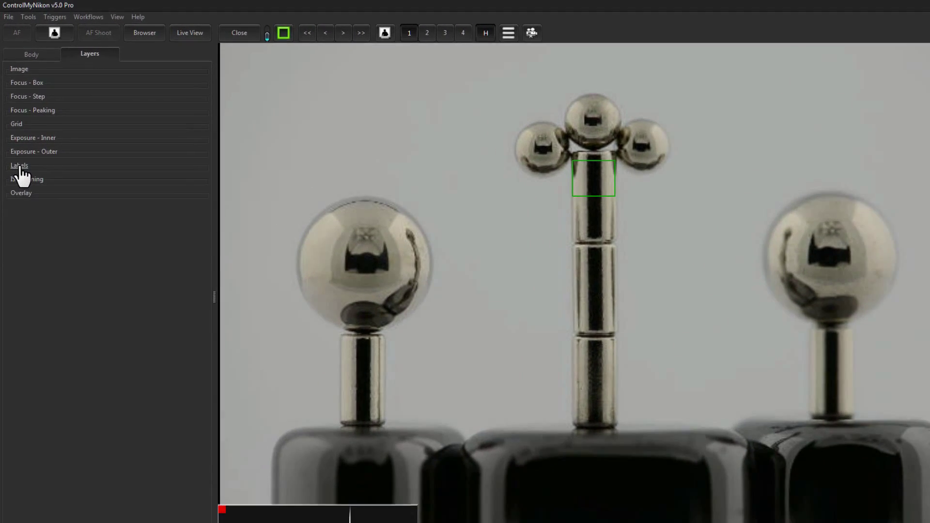
# Expand the Labels settings and capture several images from Live View.
pyautogui.click(17, 152)
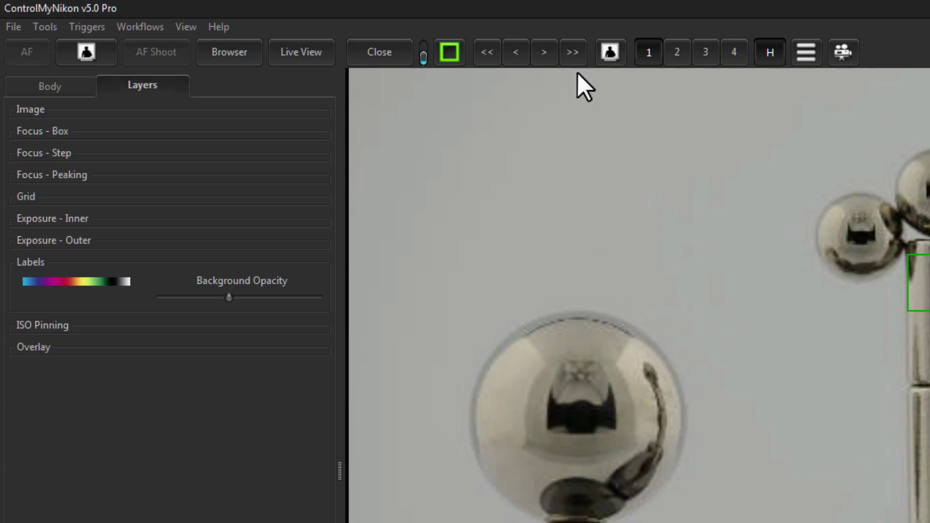
pyautogui.click(610, 53)
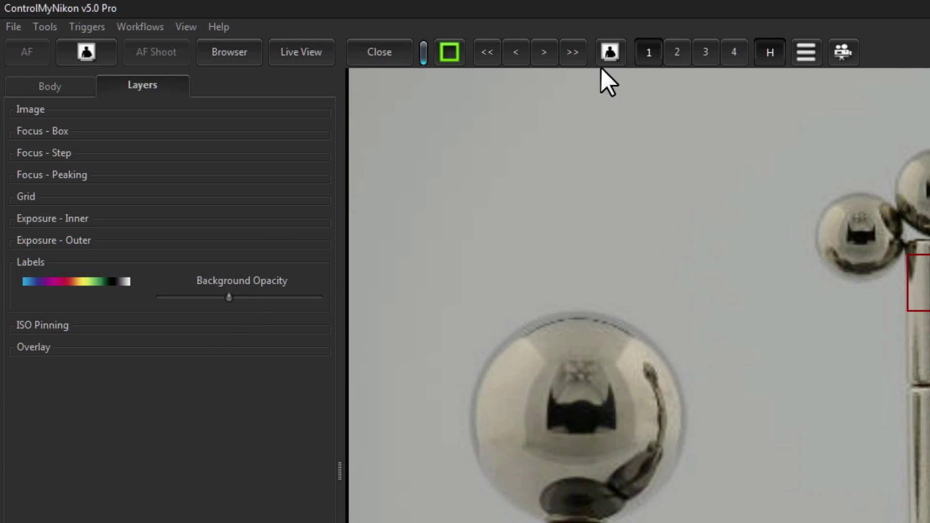
pyautogui.click(603, 53)
pyautogui.click(611, 55)
# Set the label text colour to yellow-green, increase the label background opacity and capture another image from Live View.
pyautogui.click(53, 283)
pyautogui.moveTo(59, 284); pyautogui.dragTo(92, 284)
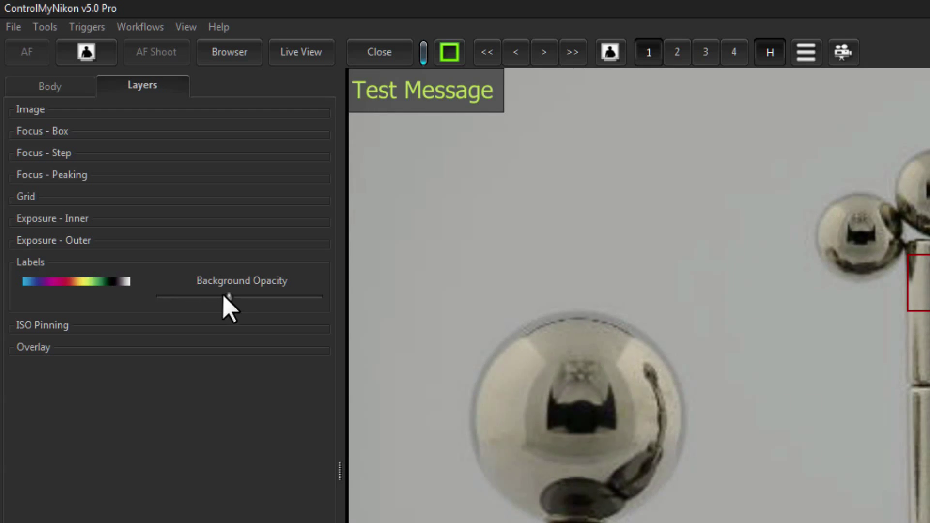
pyautogui.moveTo(229, 297); pyautogui.dragTo(270, 297)
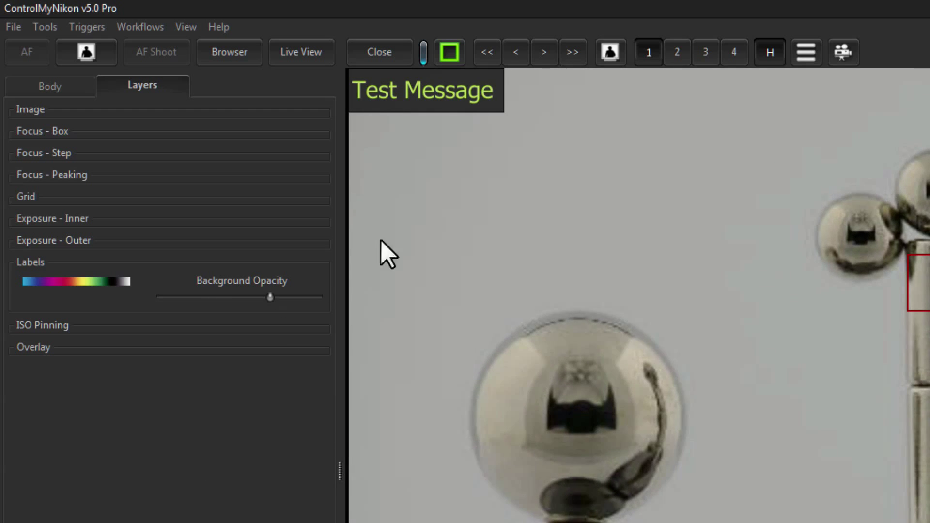
pyautogui.click(613, 56)
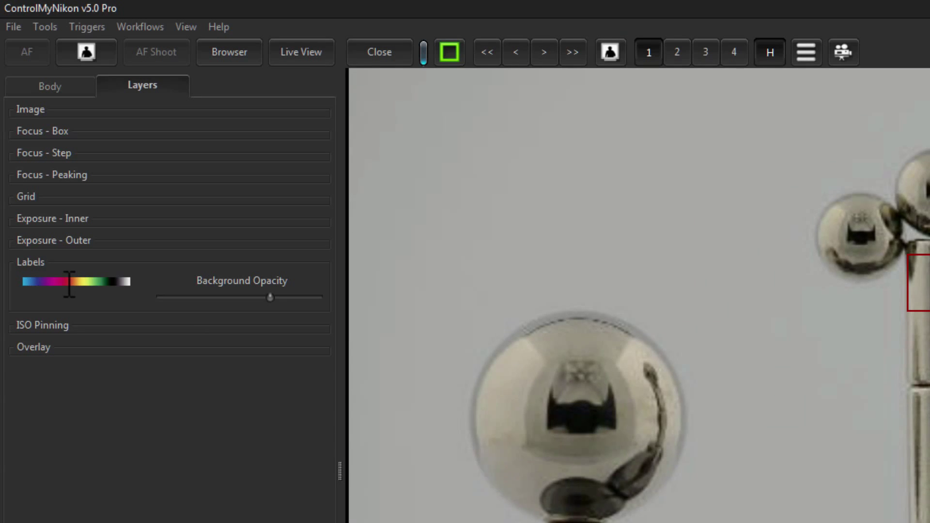
# Collapse the Labels settings, expand ISO Pinning and hide the histogram.
pyautogui.click(31, 263)
pyautogui.click(34, 284)
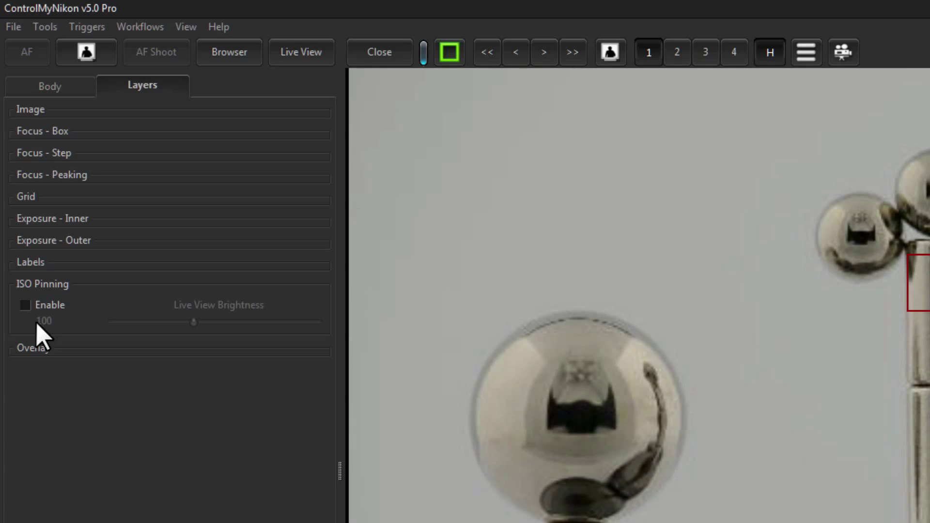
pyautogui.click(771, 52)
# Check the camera body's shutter, aperture and ISO settings, returning to the ISO Pinning layer settings.
pyautogui.click(26, 83)
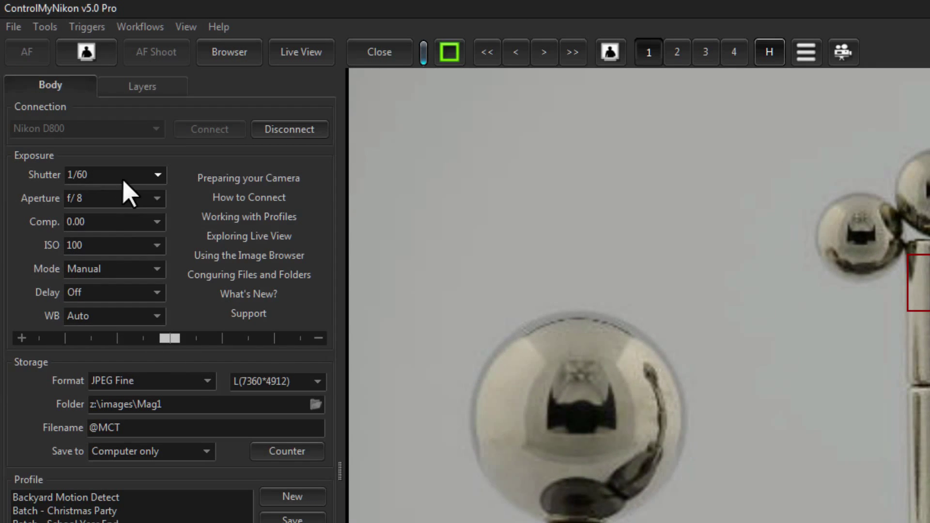
pyautogui.click(139, 86)
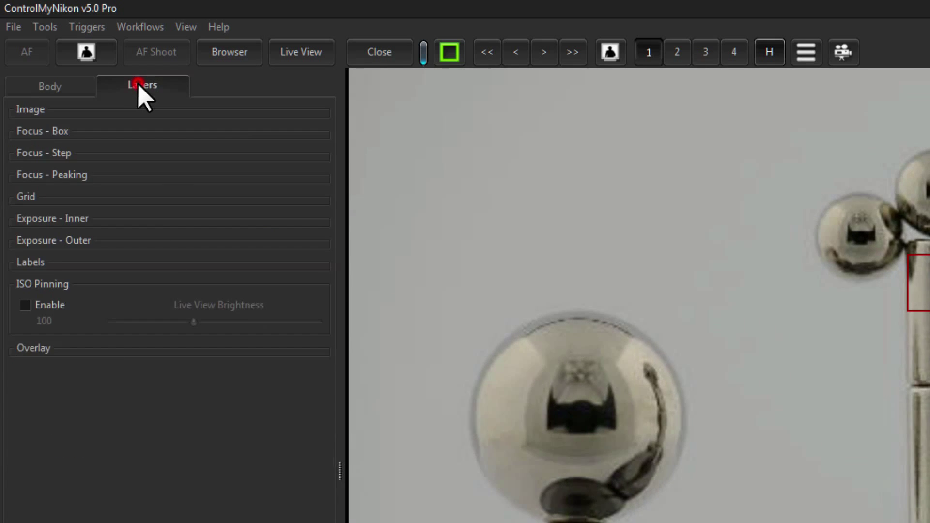
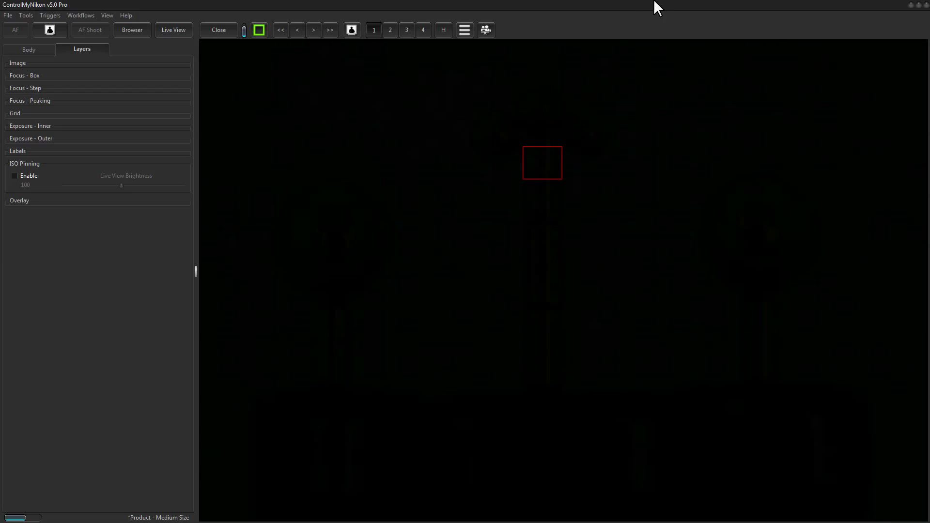
pyautogui.click(48, 51)
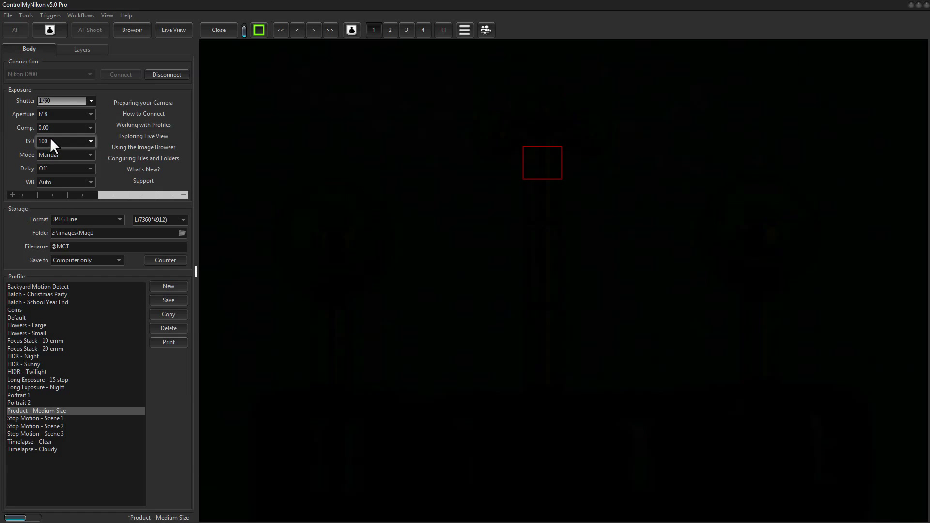
pyautogui.click(78, 49)
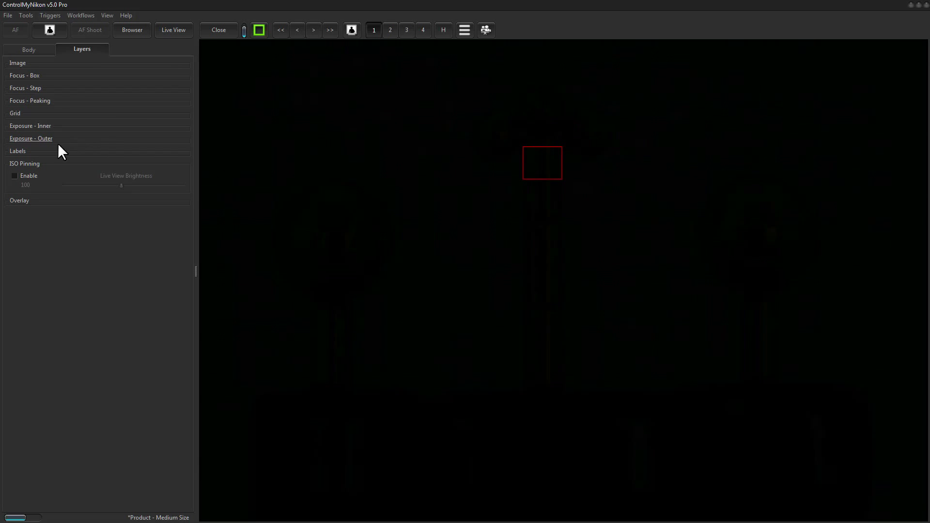
# Enable ISO Pinning, raise Live View Brightness to about four fifths of its range and recheck the camera's exposure settings.
pyautogui.click(14, 175)
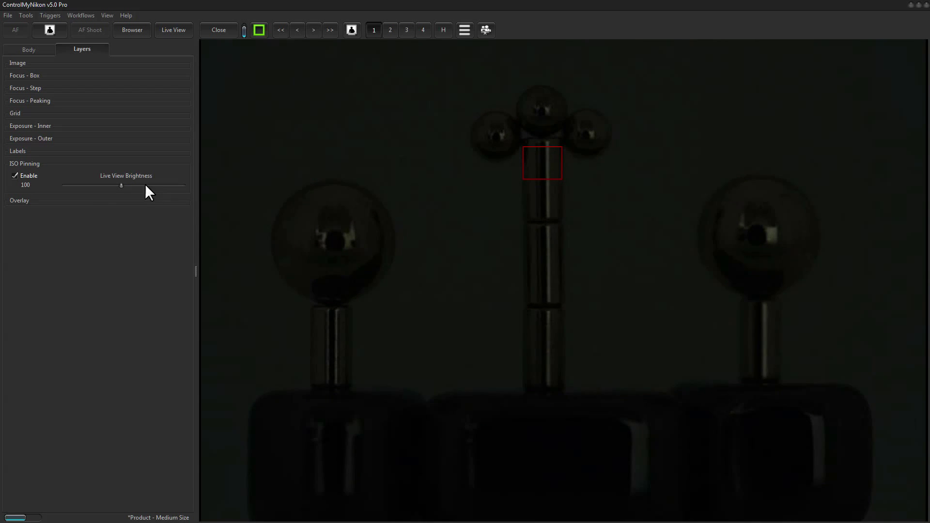
pyautogui.moveTo(121, 185); pyautogui.dragTo(158, 185)
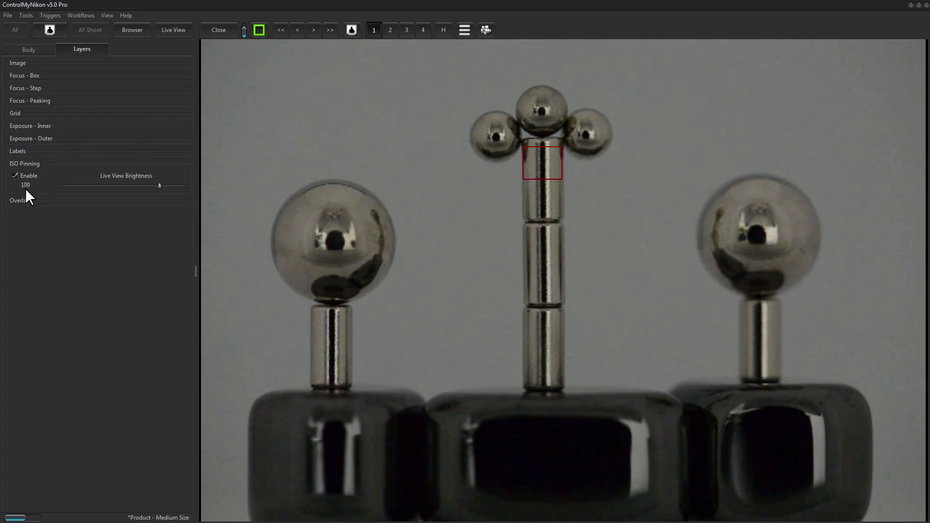
pyautogui.click(34, 49)
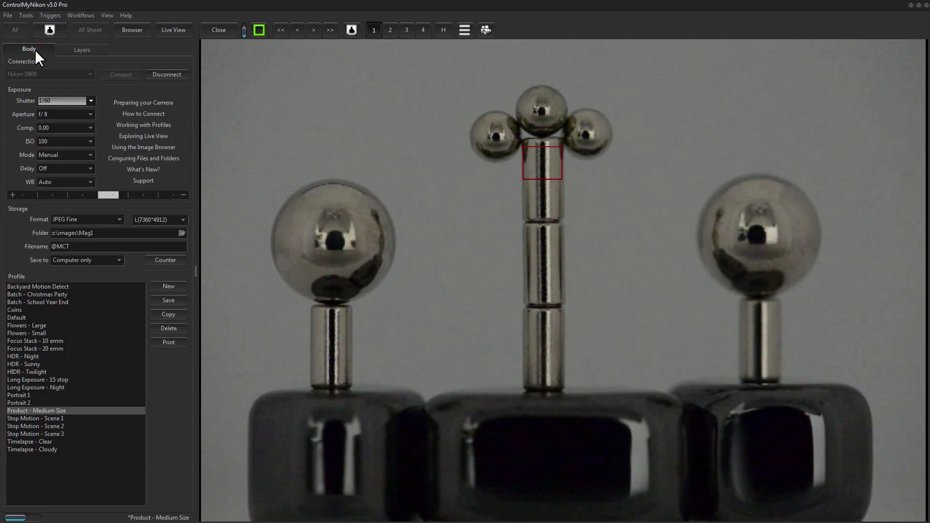
pyautogui.click(80, 49)
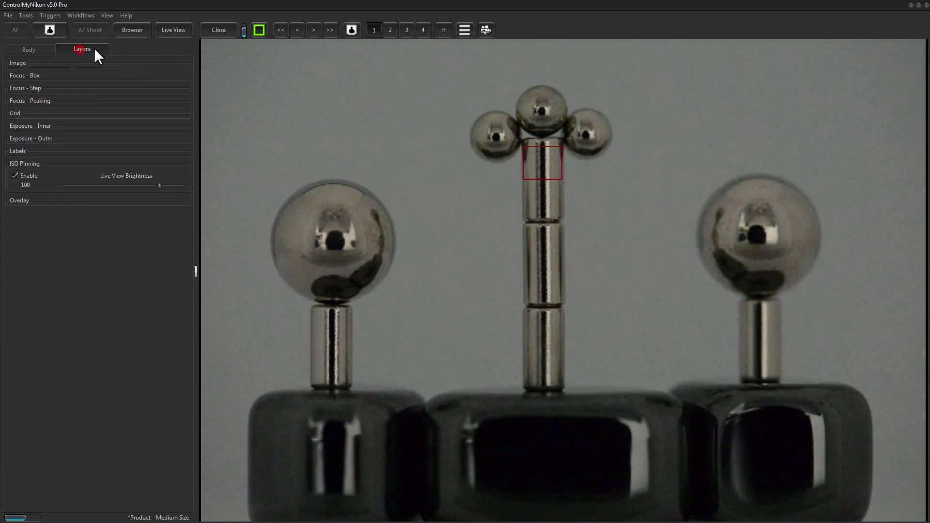
# Capture an image with ISO Pinning enabled, review it in the image browser and return to Live View.
pyautogui.click(352, 30)
pyautogui.click(138, 31)
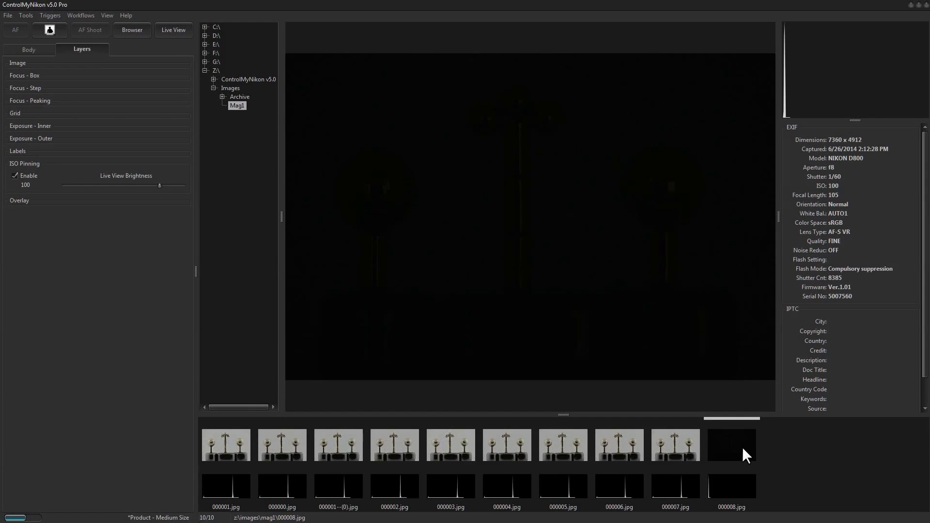
pyautogui.click(170, 29)
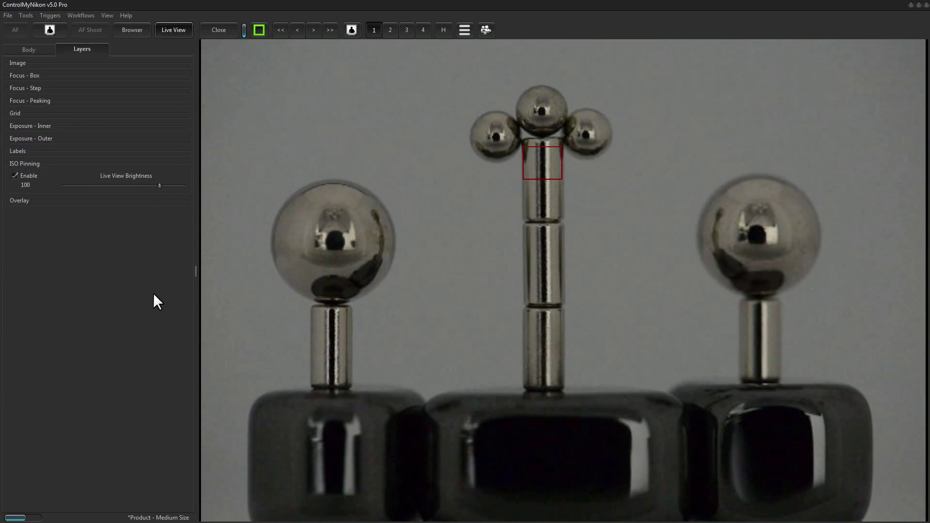
# Capture three more images from Live View with ISO Pinning enabled.
pyautogui.click(352, 30)
pyautogui.click(352, 30)
pyautogui.click(352, 30)
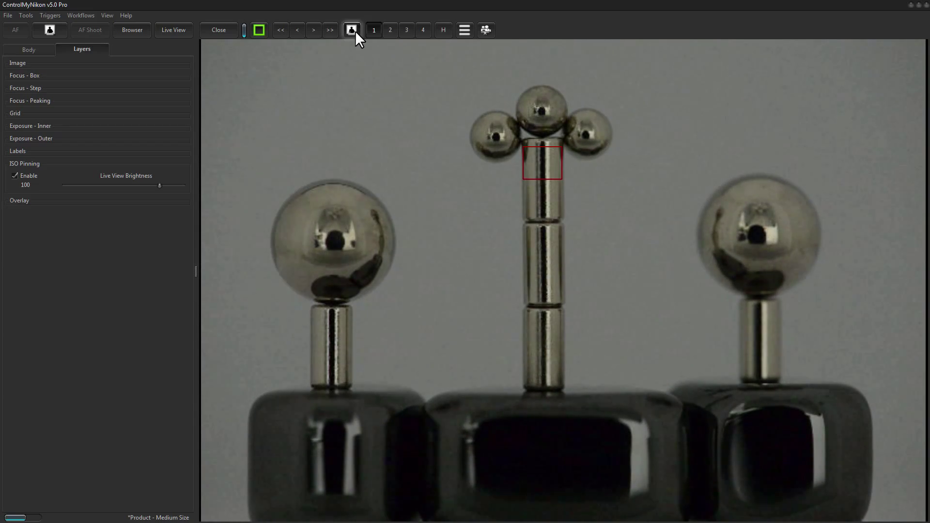
# Disable ISO Pinning and collapse its settings, and make the Overlay layer visible.
pyautogui.click(15, 175)
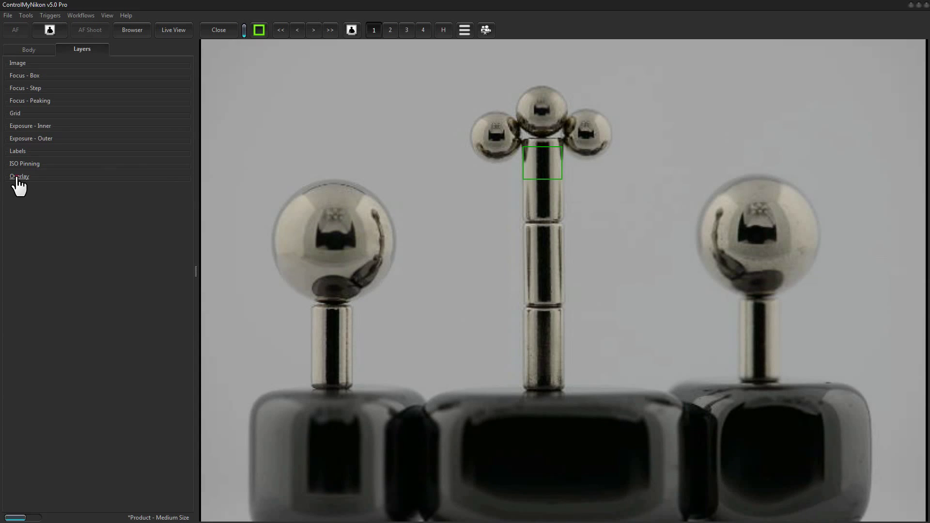
pyautogui.click(15, 177)
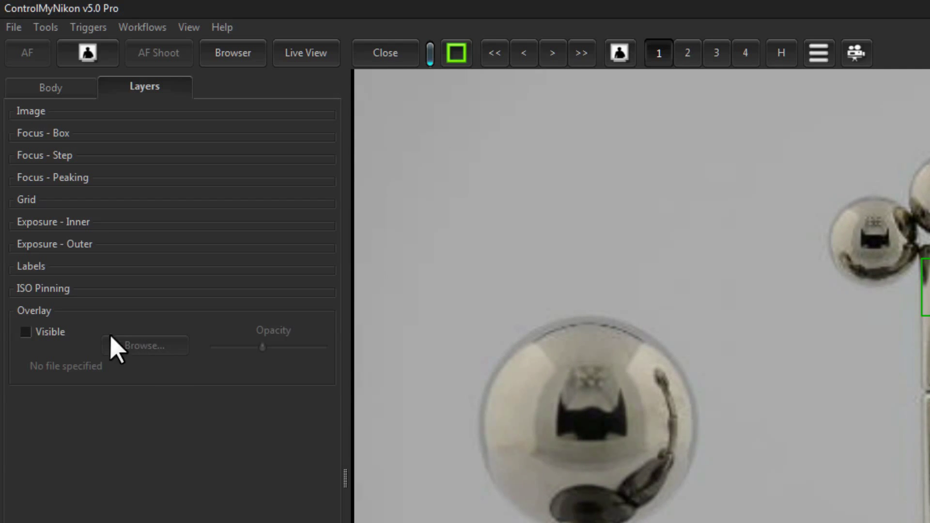
pyautogui.click(51, 332)
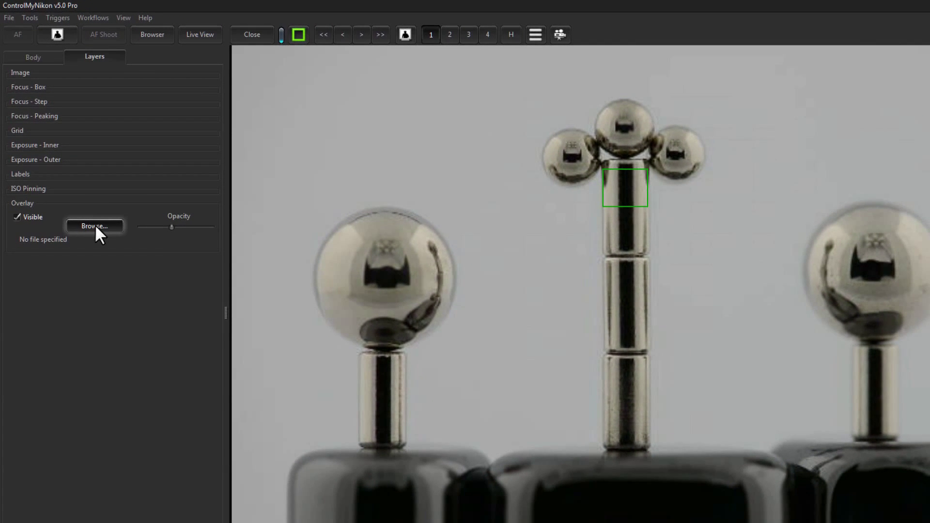
# Load 000000.jpg from the Images\Mag1 folder on the Z: drive as the overlay image.
pyautogui.click(95, 225)
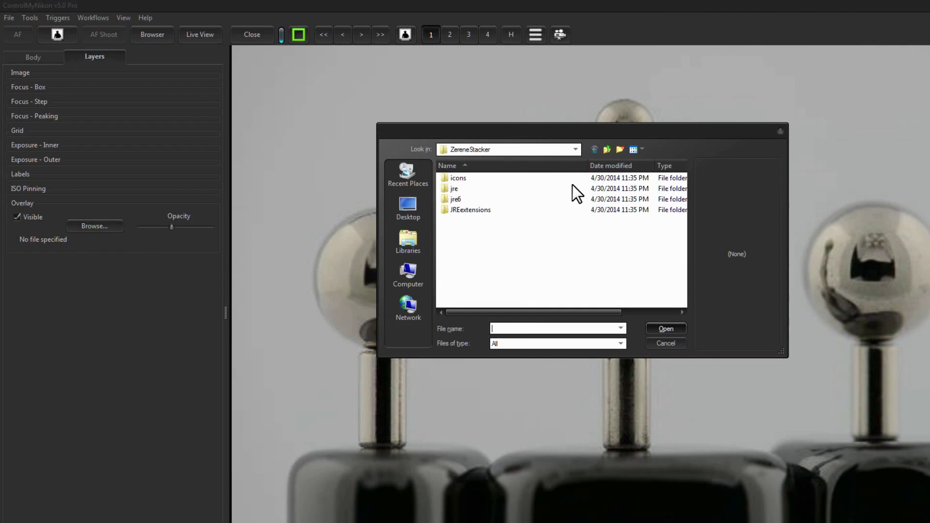
pyautogui.click(576, 148)
pyautogui.click(486, 284)
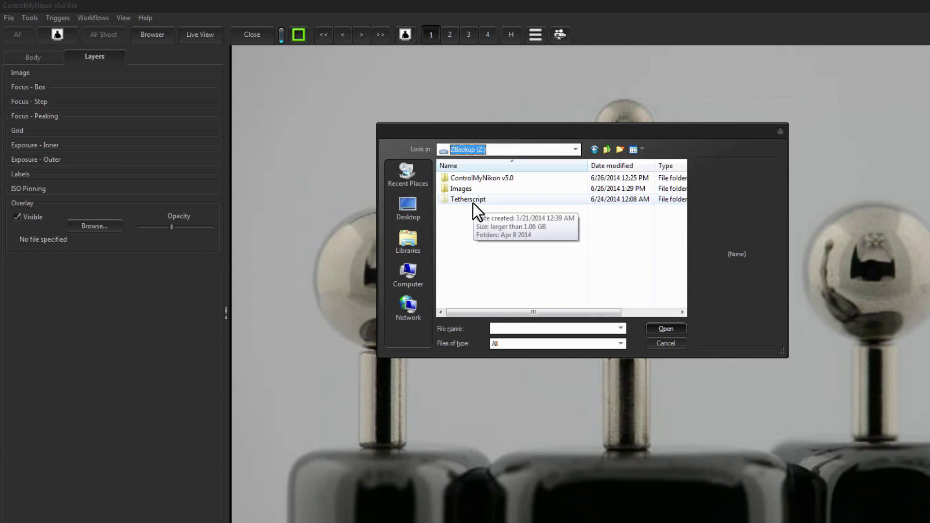
pyautogui.doubleClick(466, 189)
pyautogui.doubleClick(466, 189)
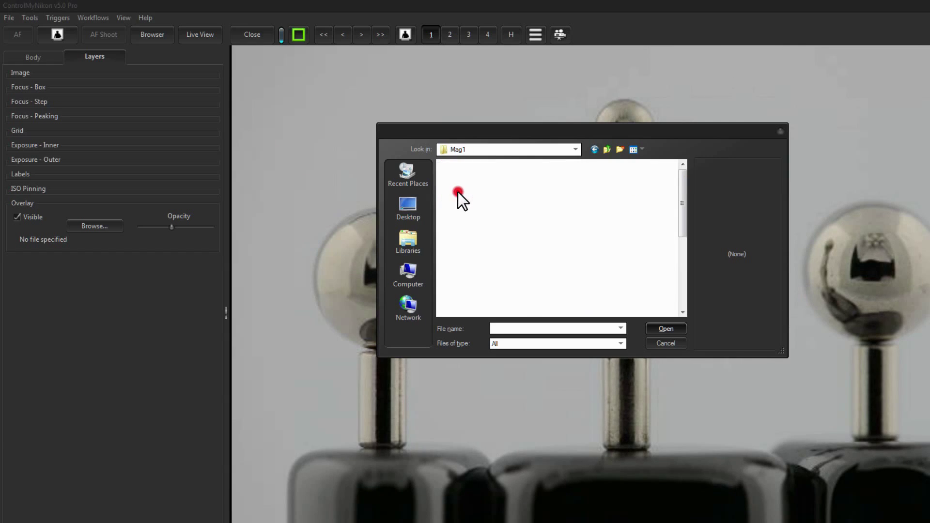
pyautogui.click(472, 210)
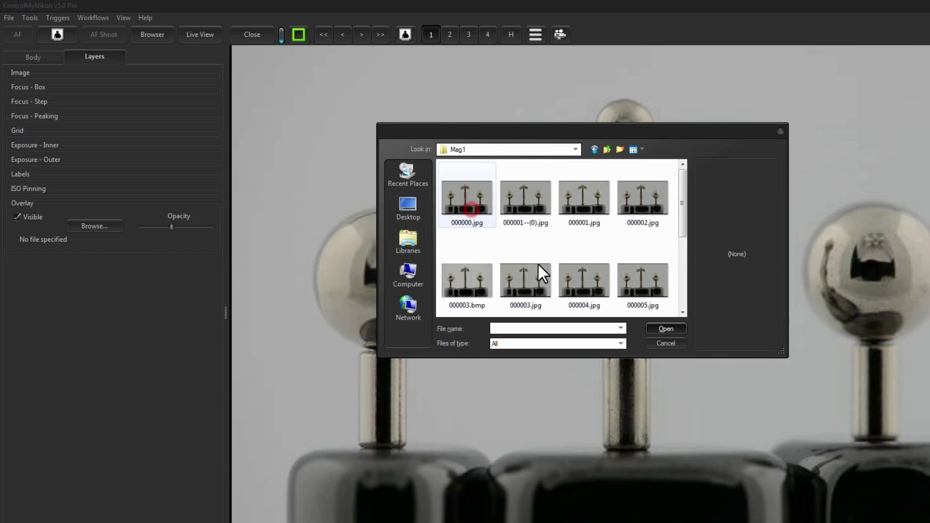
pyautogui.click(663, 328)
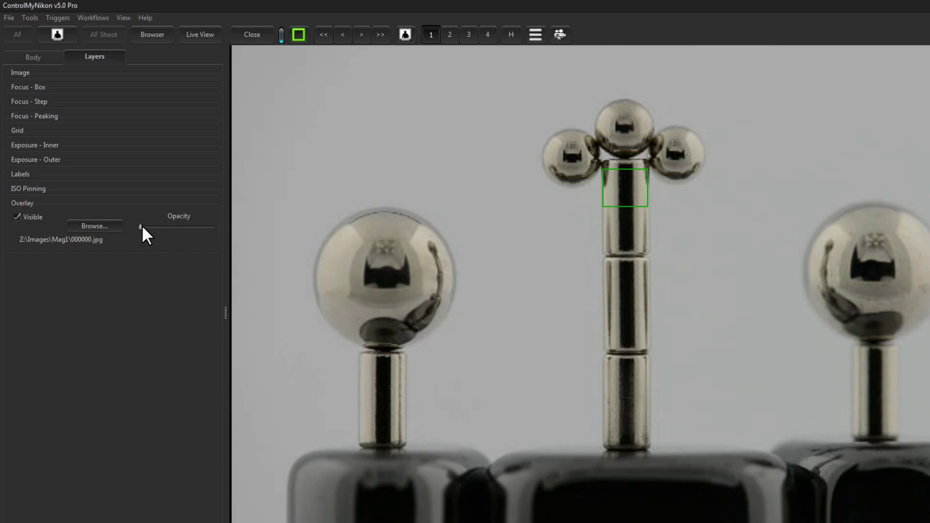
# Set the overlay opacity to about half, hiding and reshowing the overlay to compare it with the live image.
pyautogui.moveTo(142, 226); pyautogui.dragTo(178, 228)
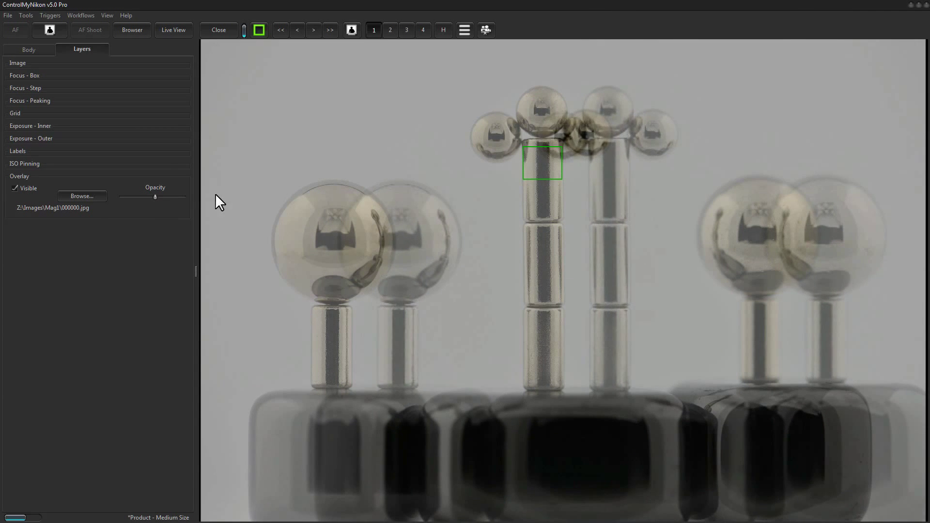
pyautogui.click(29, 188)
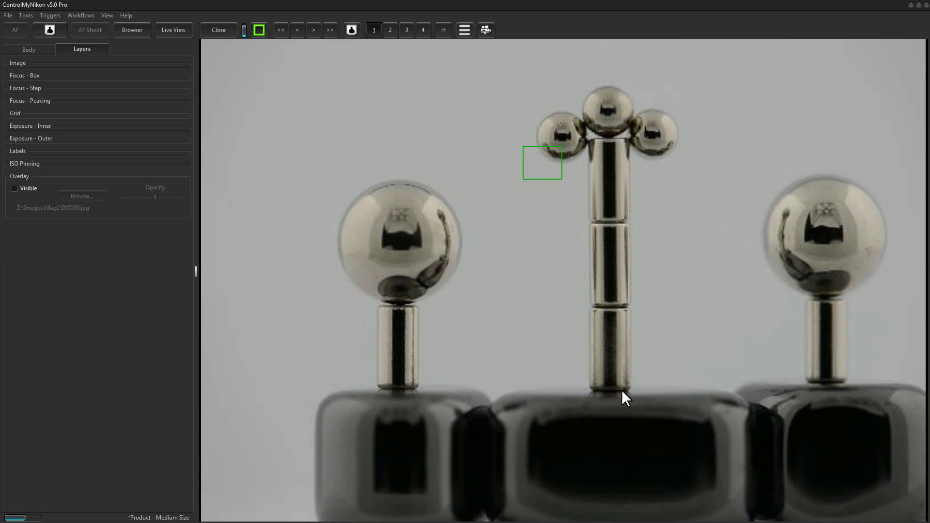
pyautogui.click(28, 187)
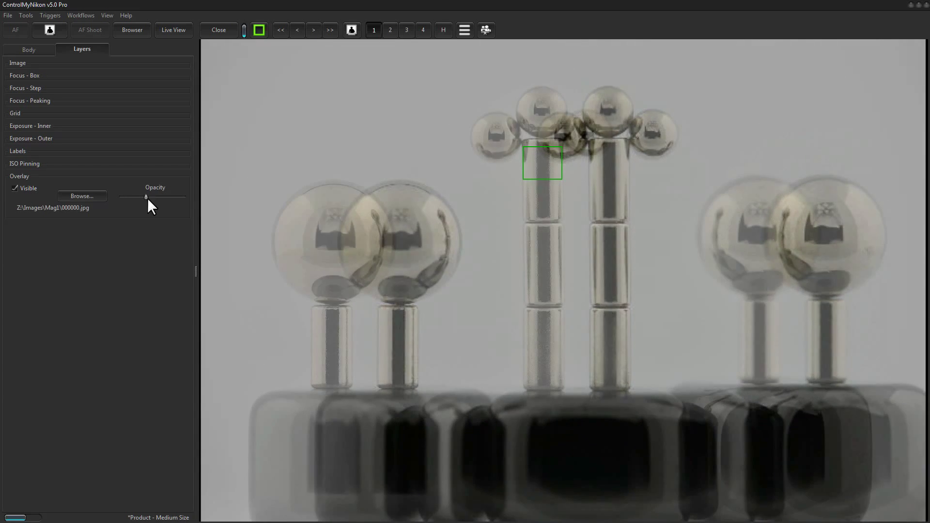
pyautogui.moveTo(155, 197)
pyautogui.mouseDown()
pyautogui.moveTo(172, 198)
pyautogui.moveTo(121, 197)
pyautogui.moveTo(193, 199)
pyautogui.moveTo(149, 198)
pyautogui.moveTo(156, 199)
pyautogui.mouseUp()
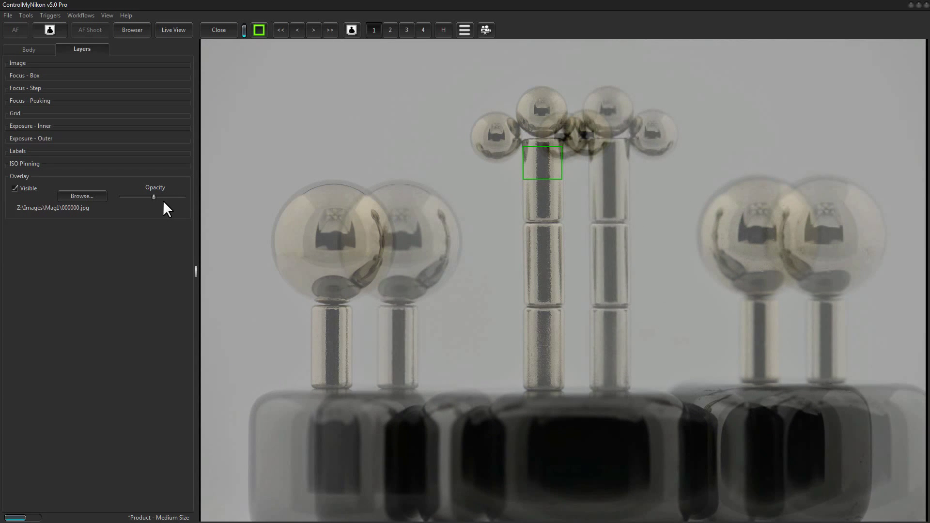